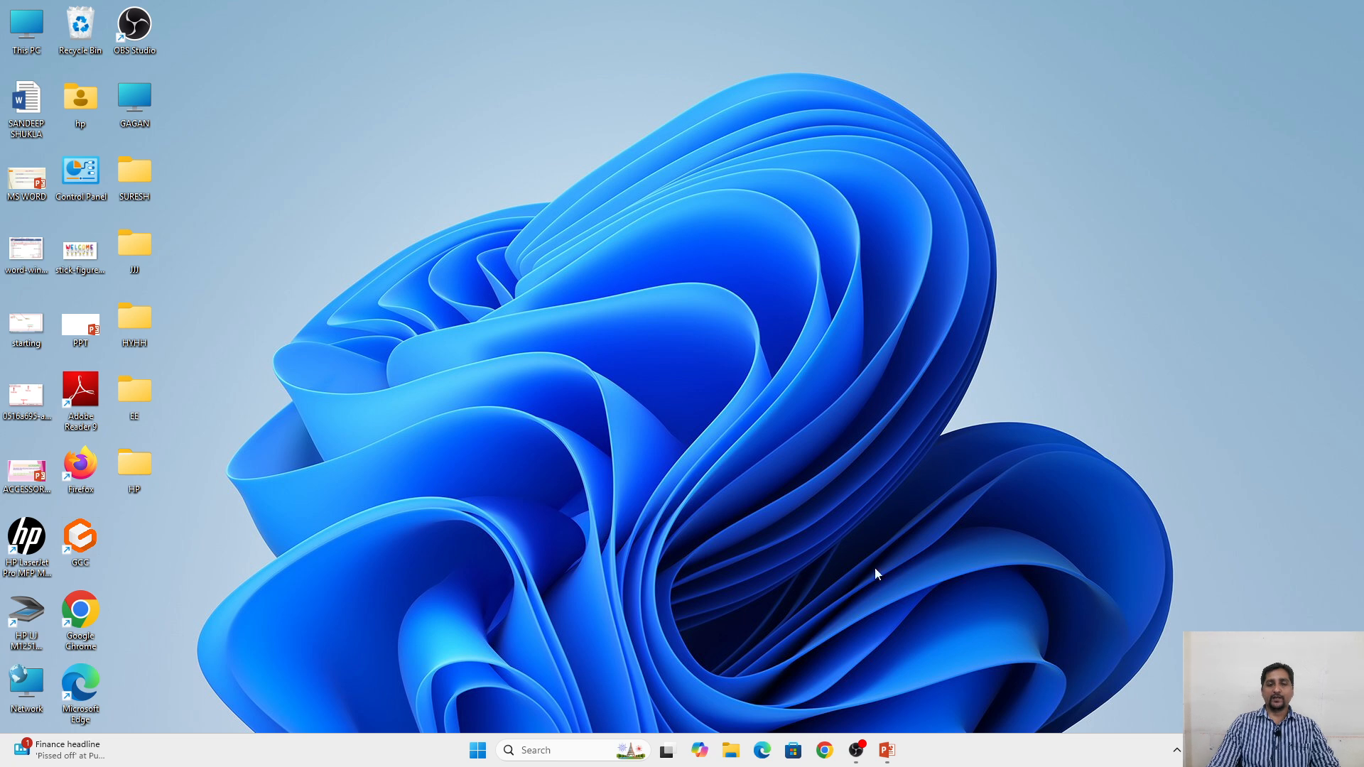
# Step: Start Word with the Run command WINWORD, dismiss the activation wizard and create a blank document
pyautogui.click(886, 750)
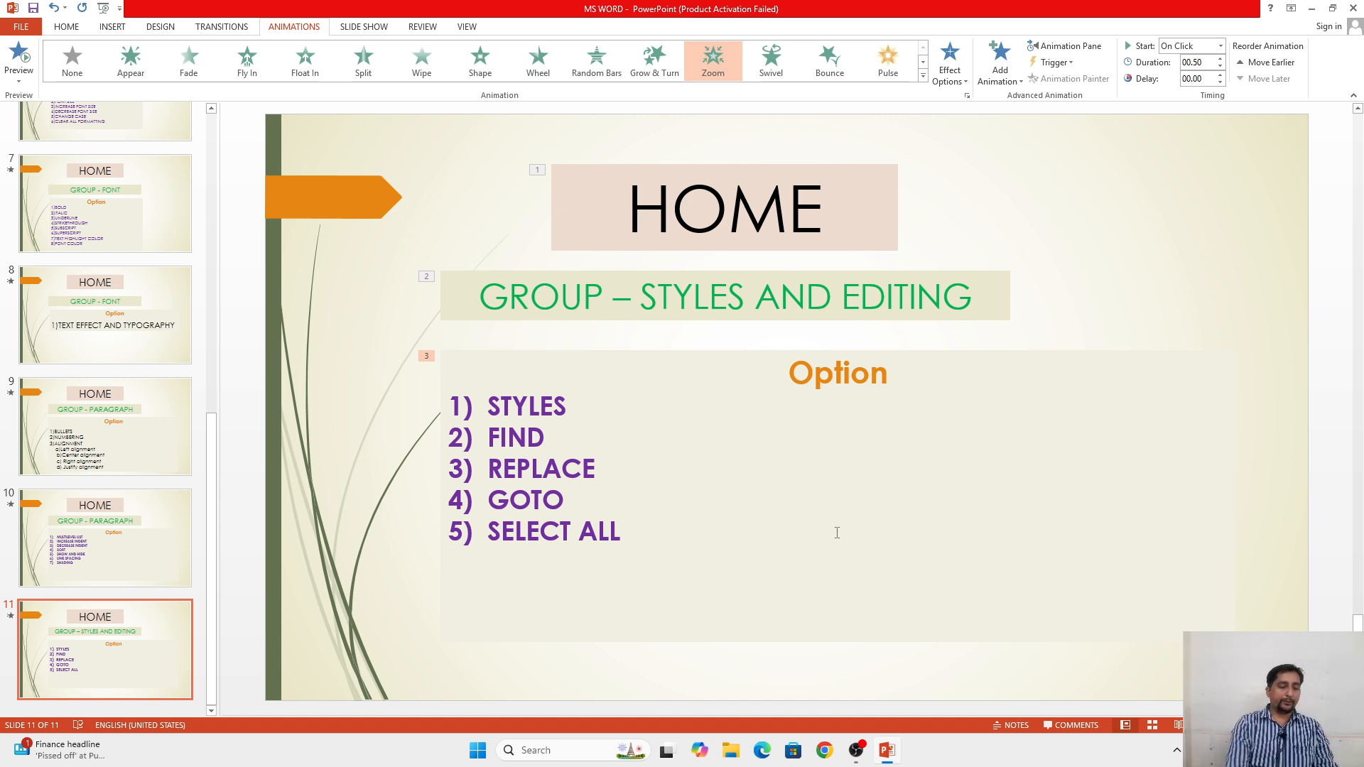
pyautogui.press('super+r')
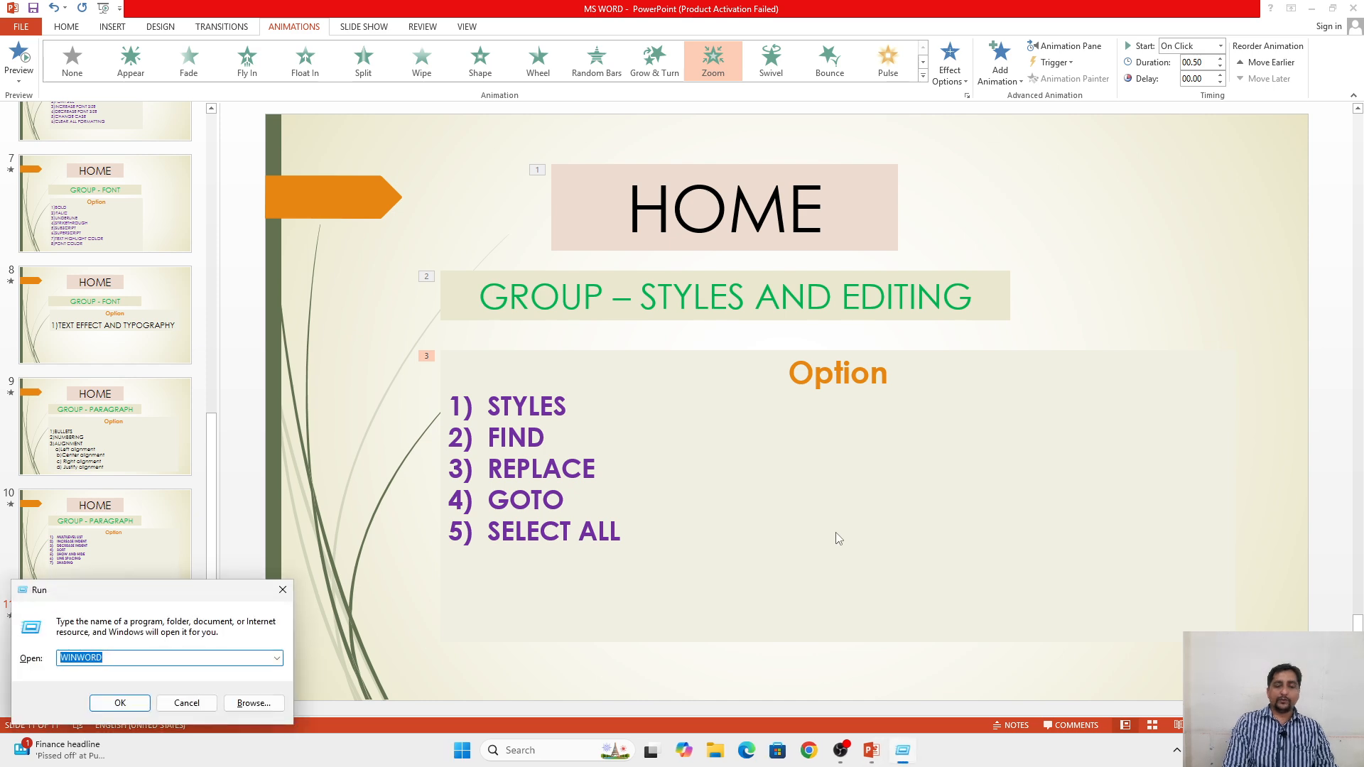
pyautogui.press('Return')
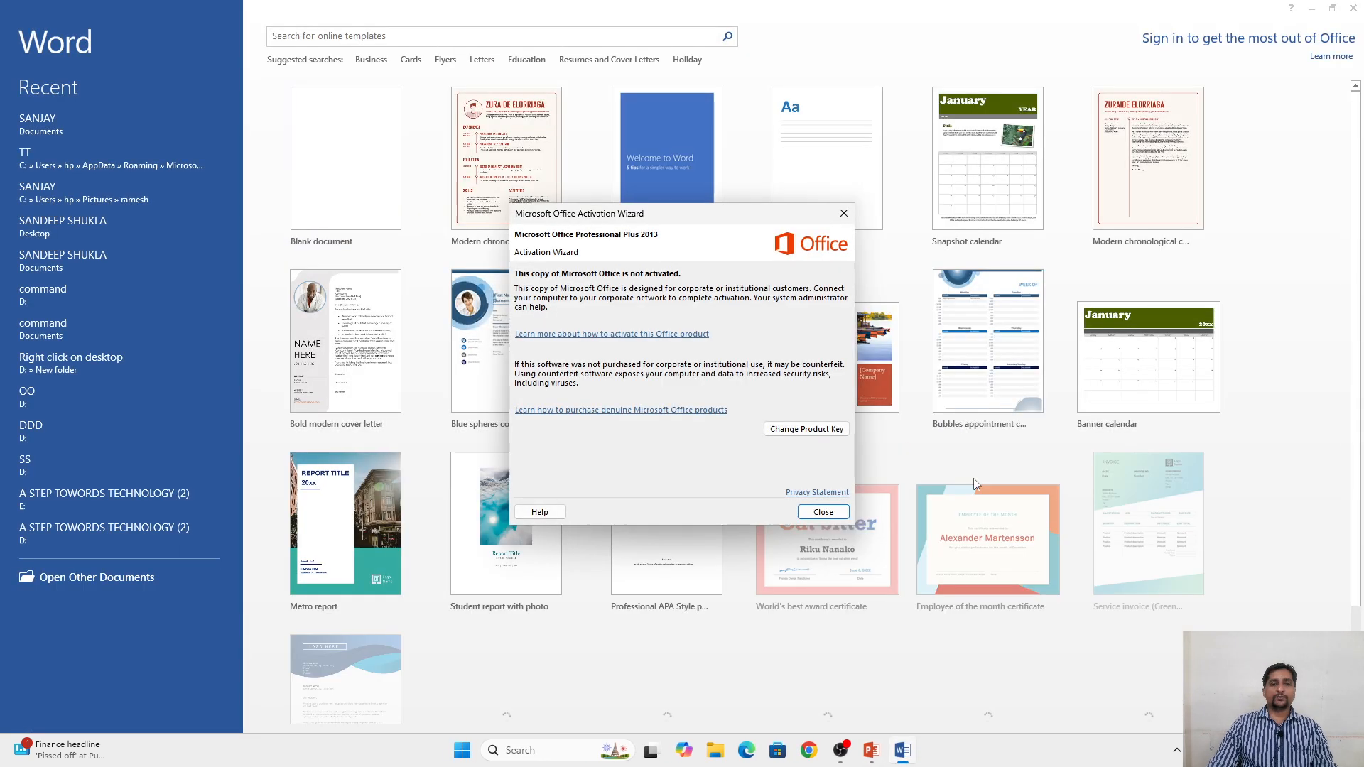
pyautogui.click(824, 511)
pyautogui.click(366, 139)
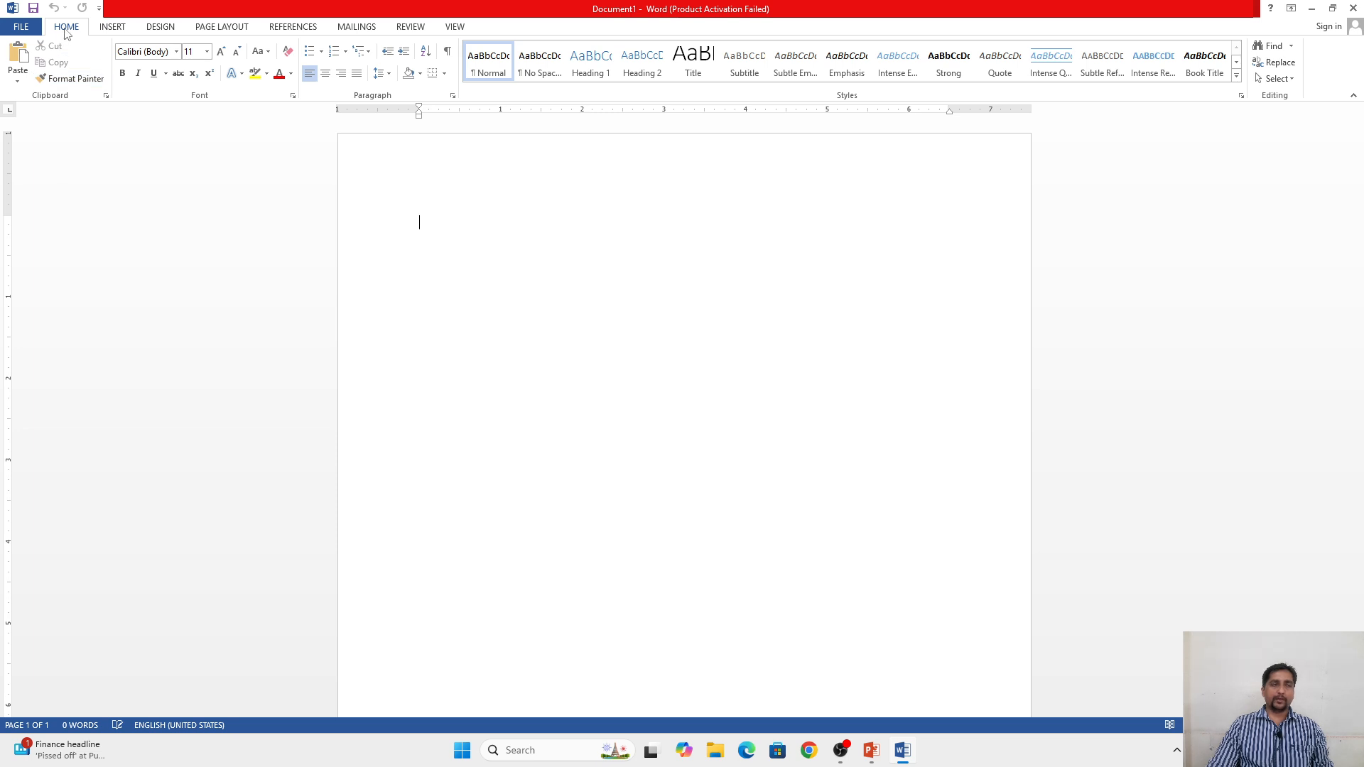
pyautogui.click(120, 32)
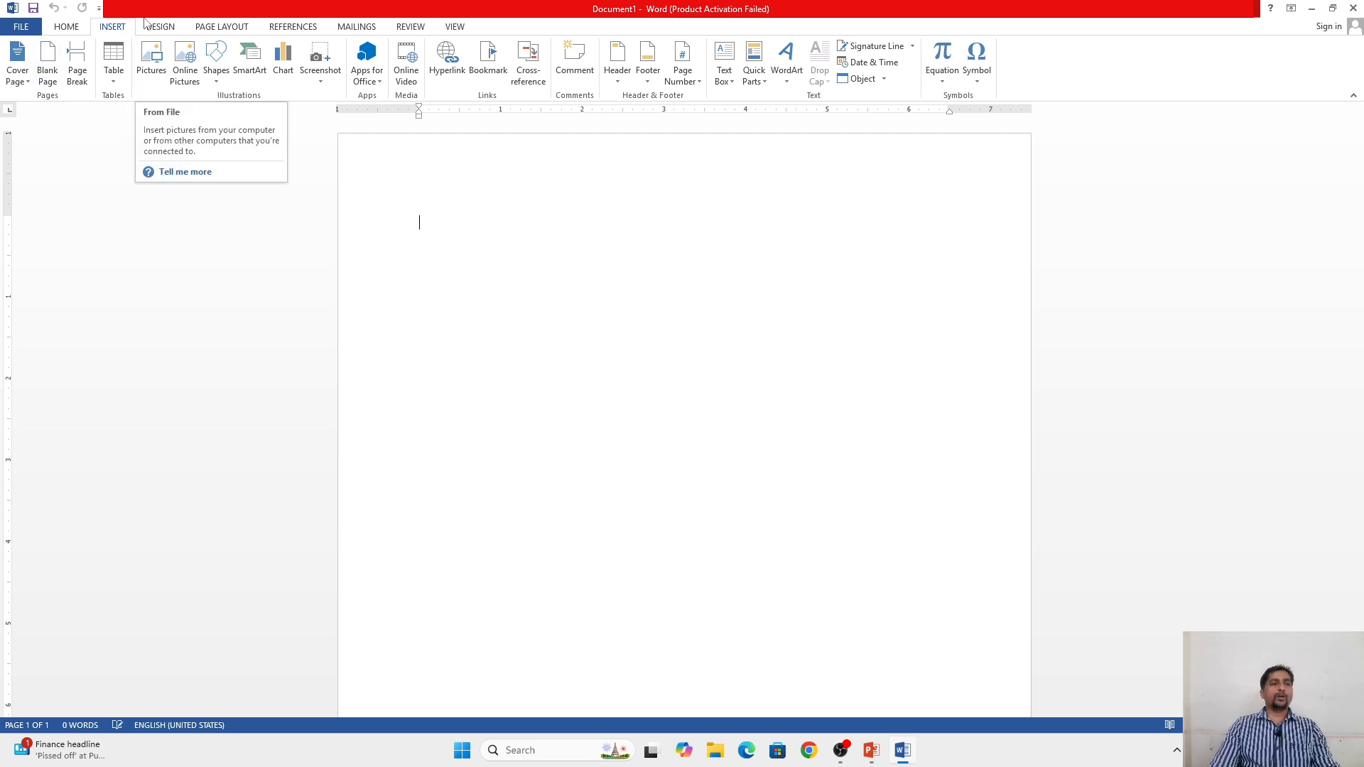
pyautogui.click(71, 31)
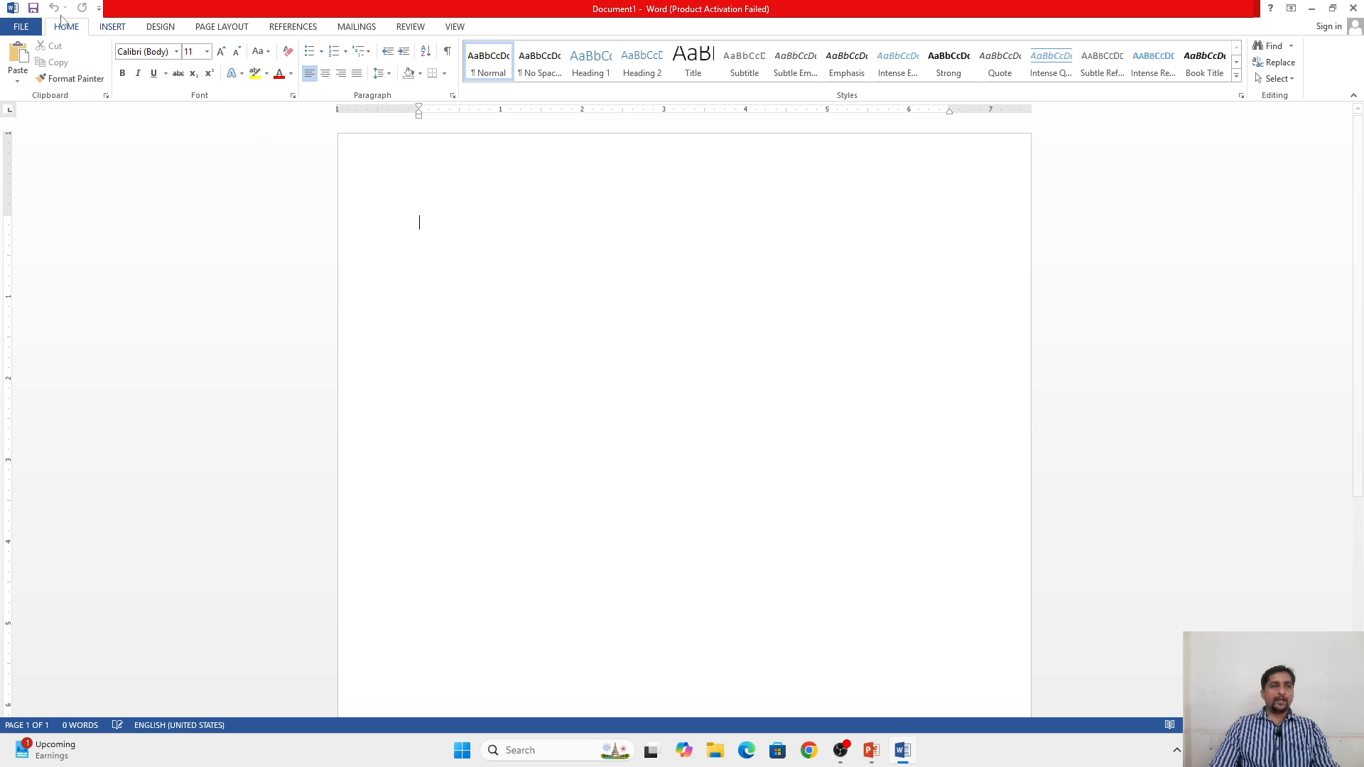
# Step: Open the most recently used document, stored in the Documents folder
pyautogui.click(21, 26)
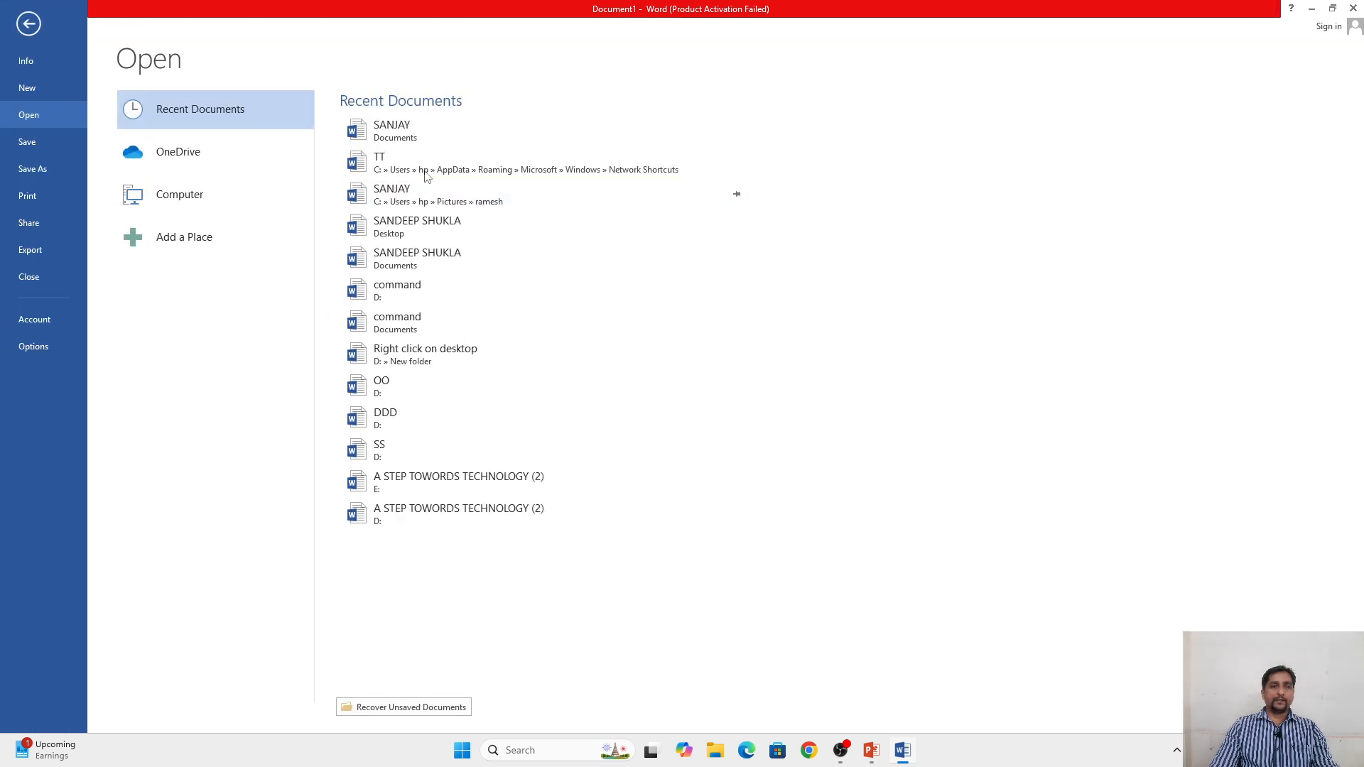
pyautogui.click(390, 132)
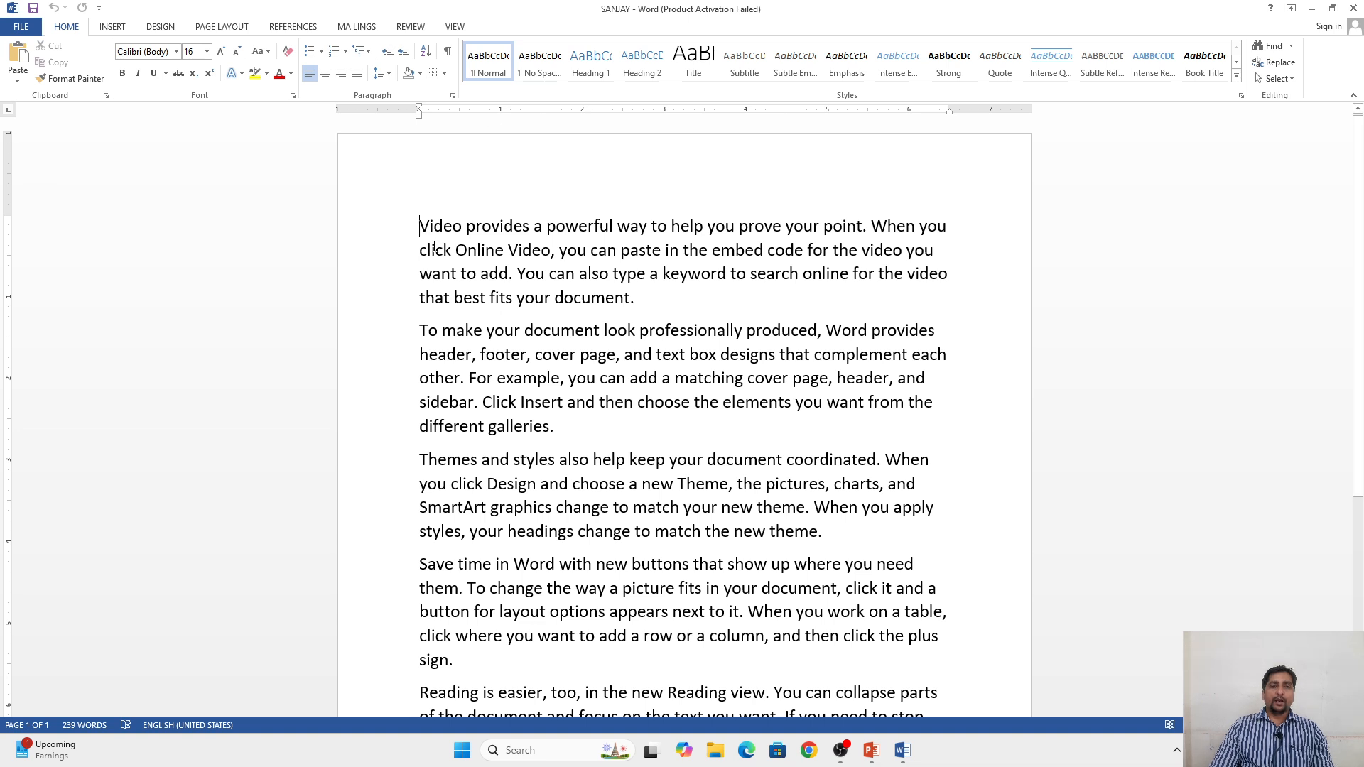
# Step: Try the No Spacing and Normal styles on the first two paragraphs and undo the style changes
pyautogui.moveTo(420, 226); pyautogui.dragTo(549, 420)
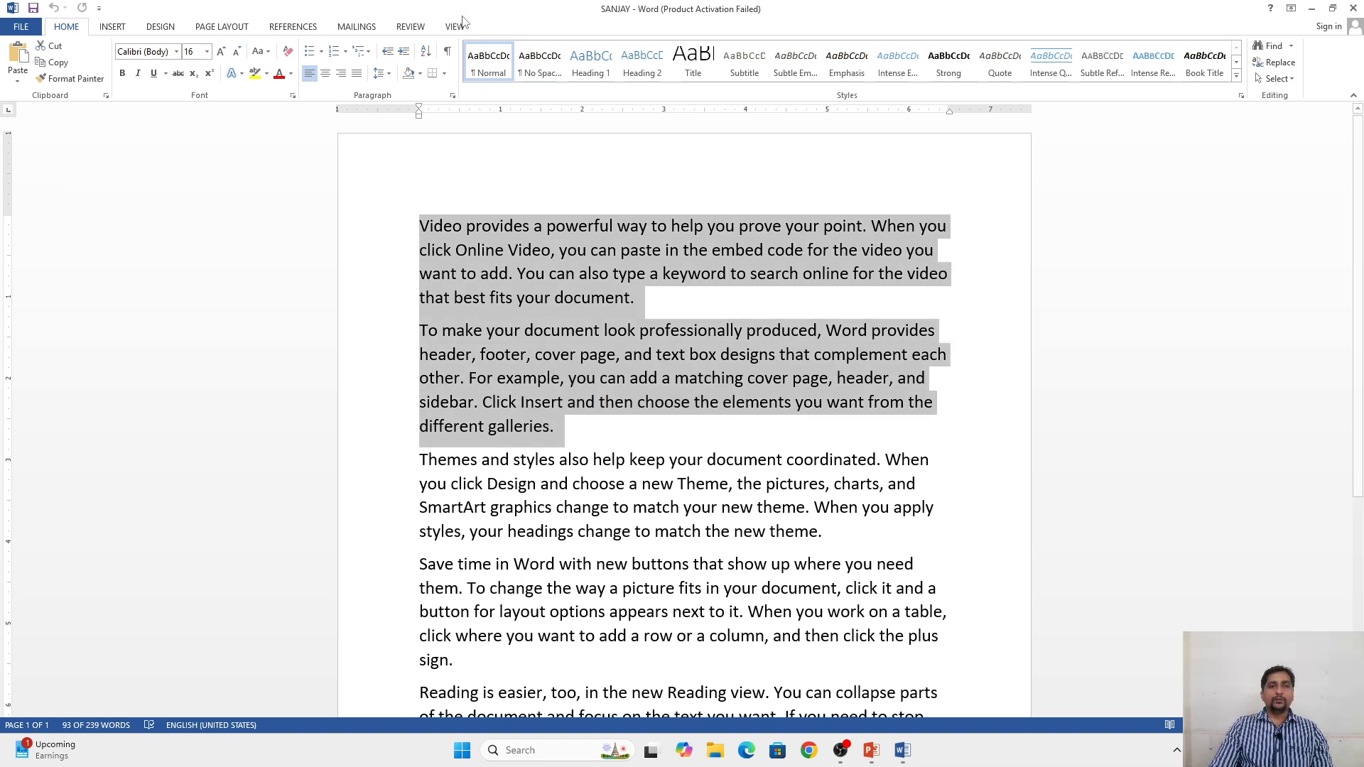
pyautogui.click(543, 69)
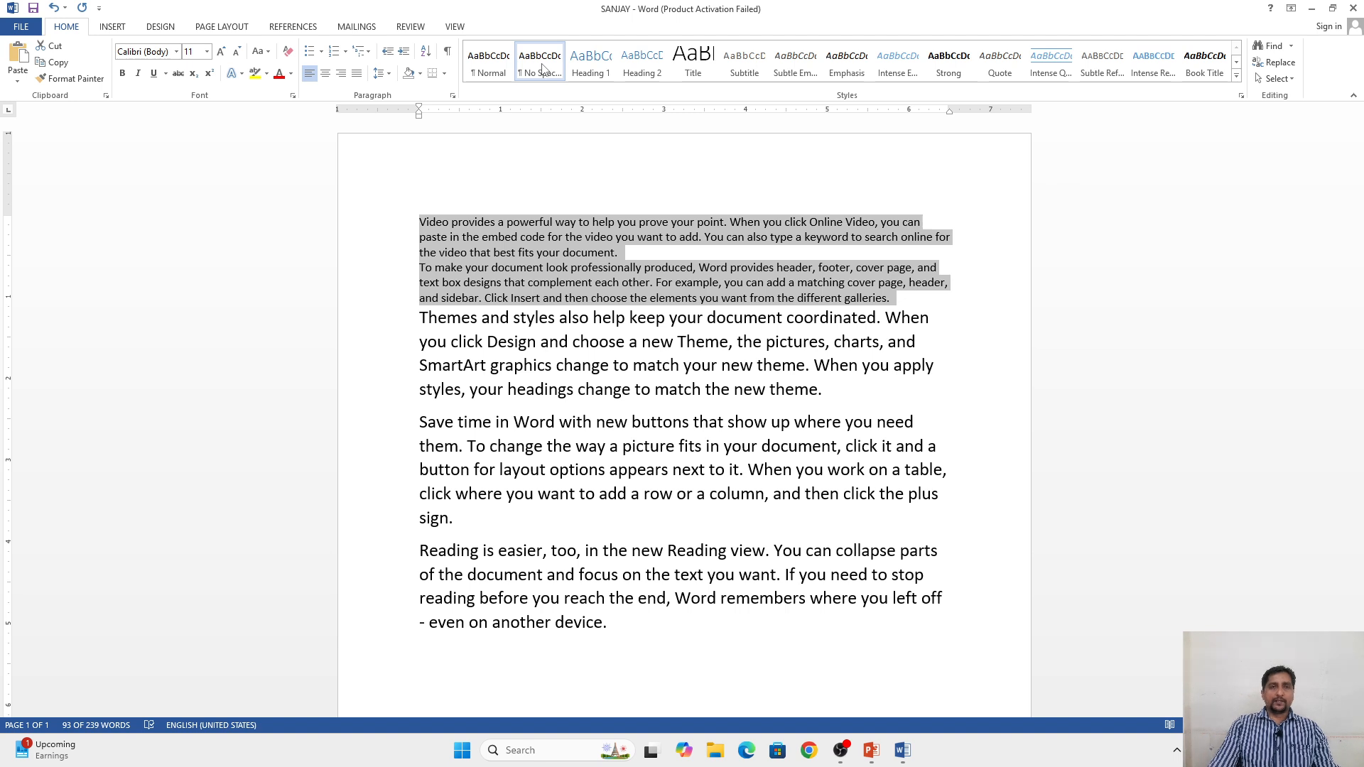
pyautogui.click(501, 71)
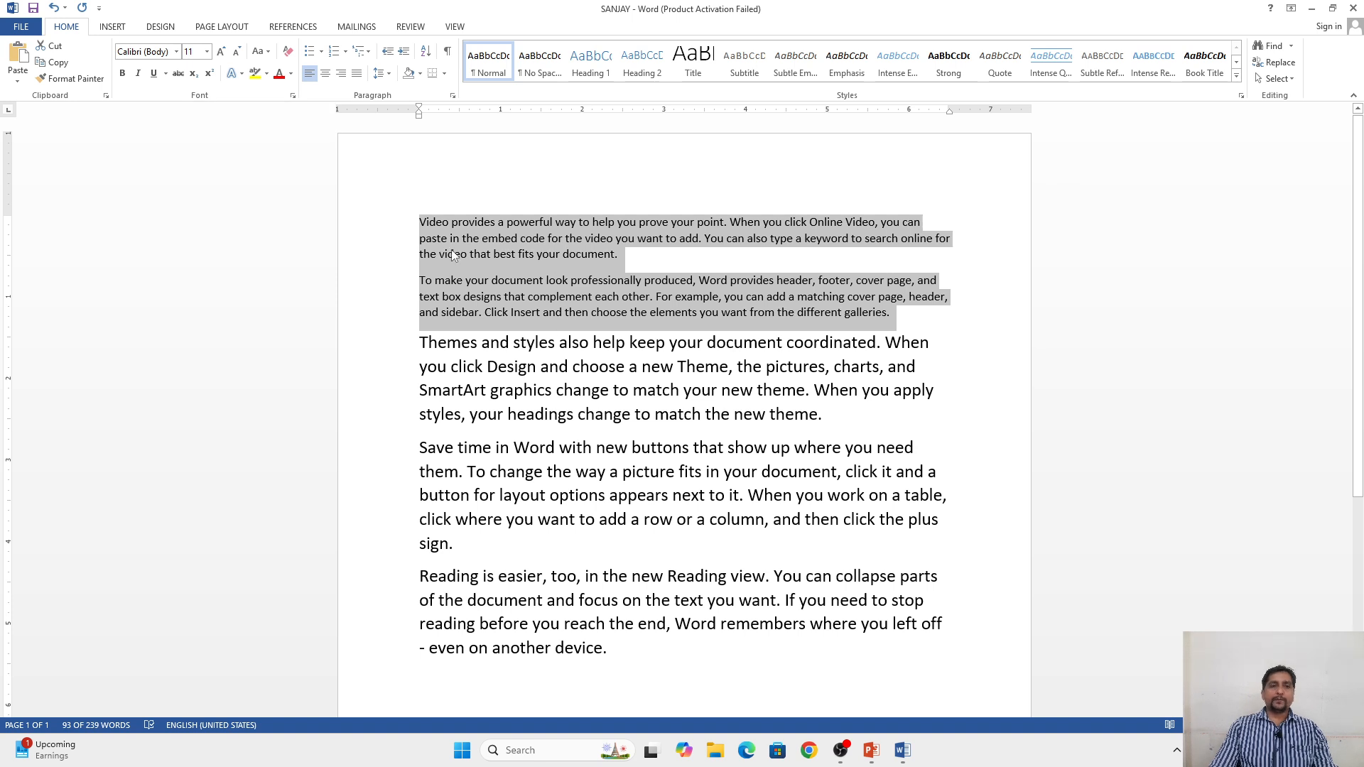
pyautogui.click(541, 66)
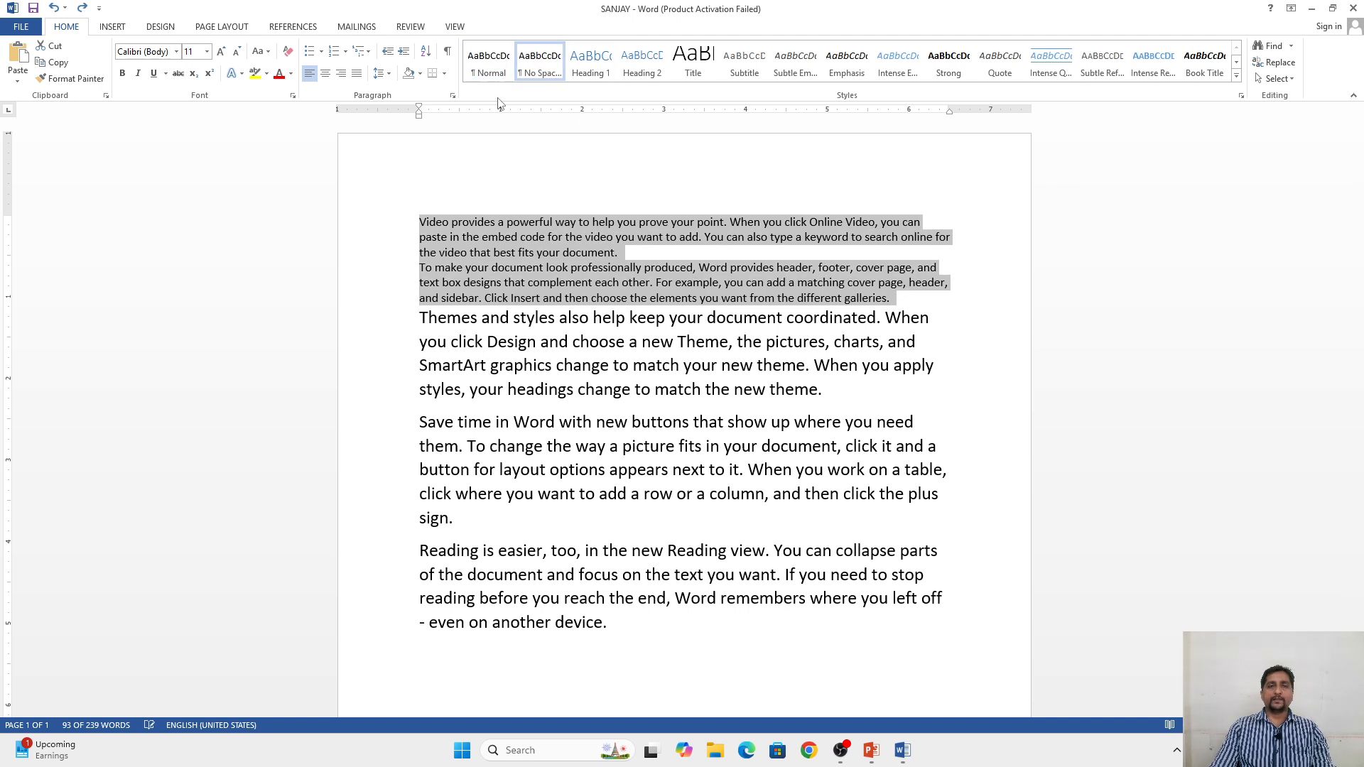
pyautogui.click(489, 64)
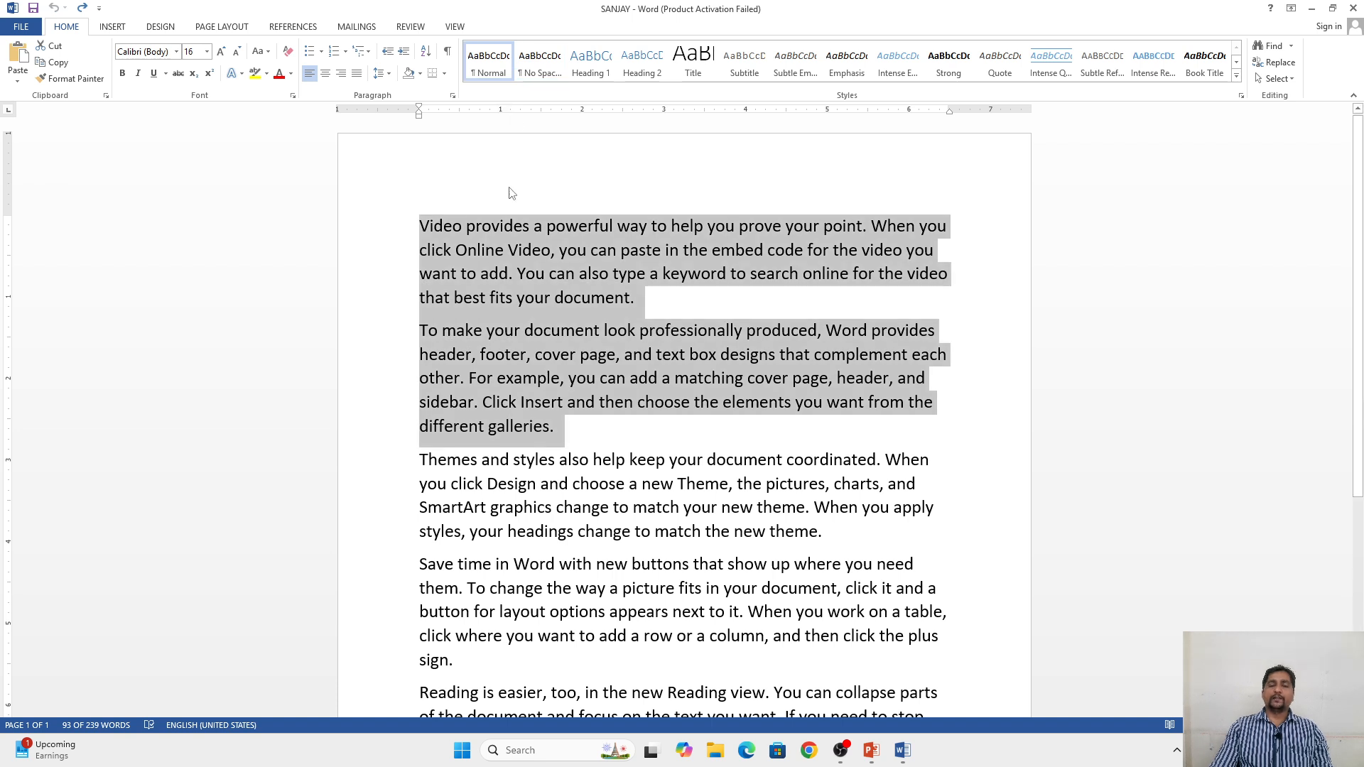
# Step: Insert a new line reading COMPUTER above the first paragraph of the document
pyautogui.click(482, 225)
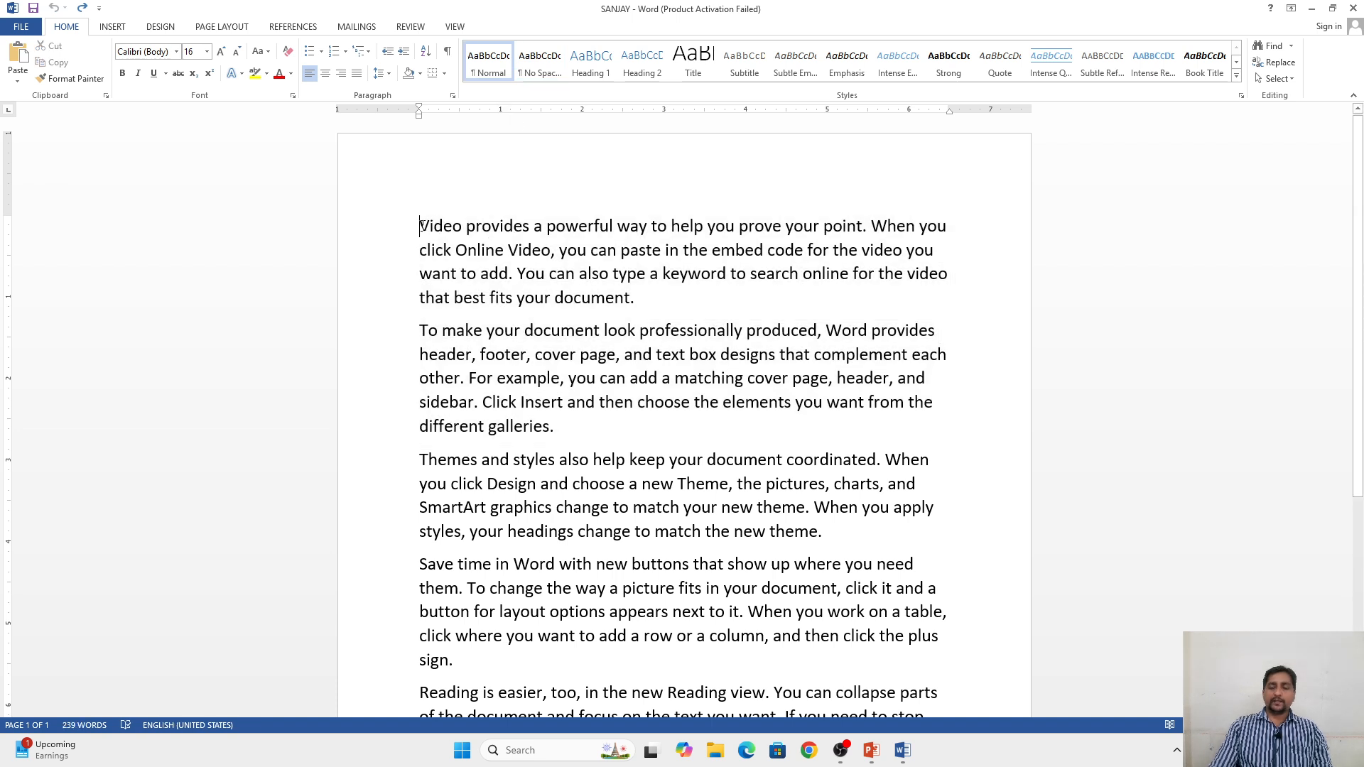
pyautogui.press('Return')
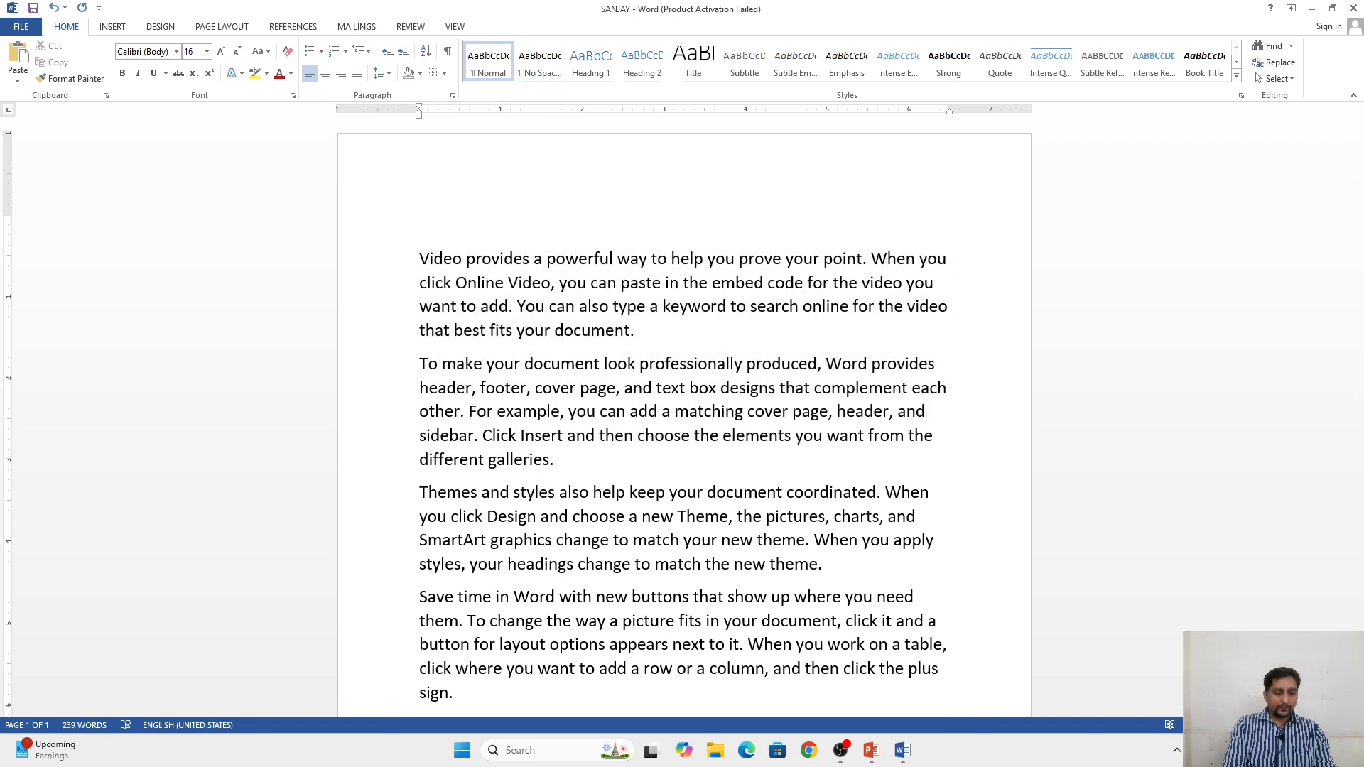
pyautogui.write('COM')
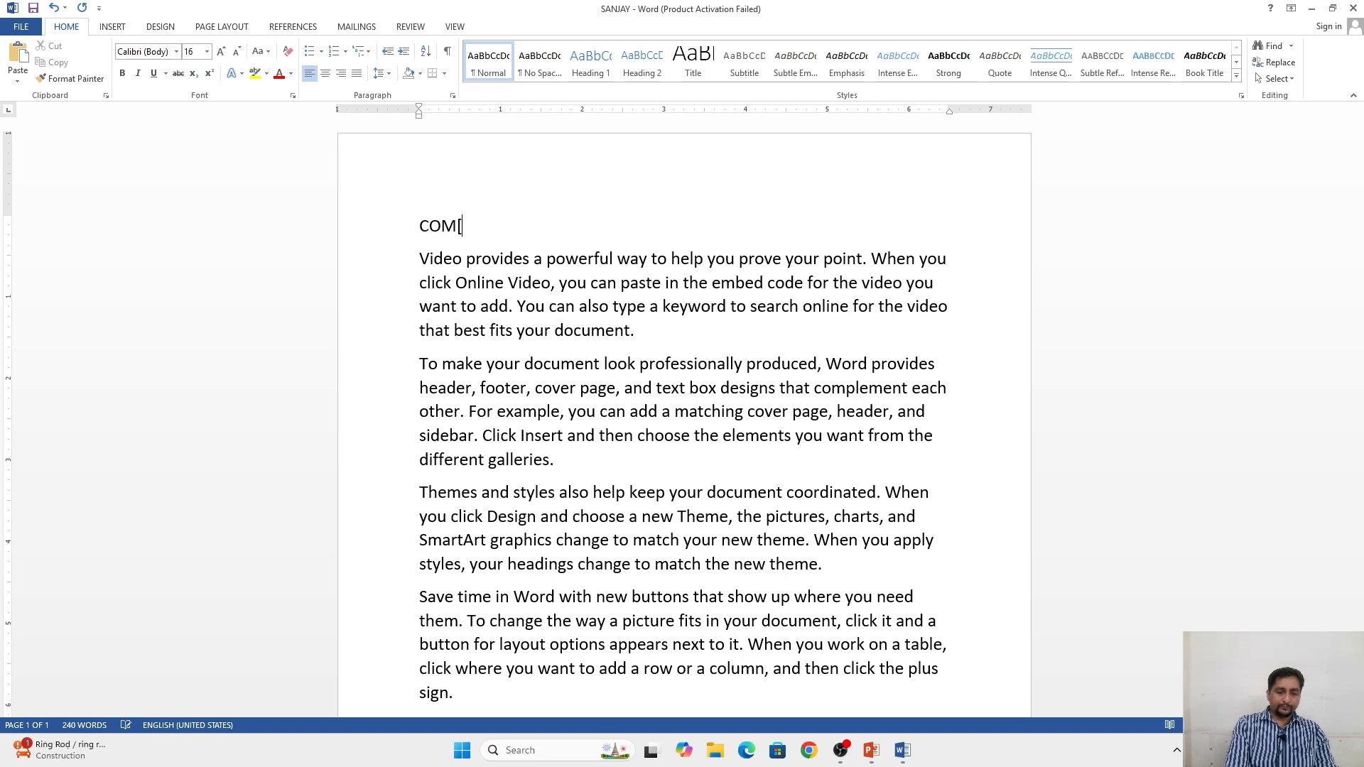
pyautogui.write('PUTER')
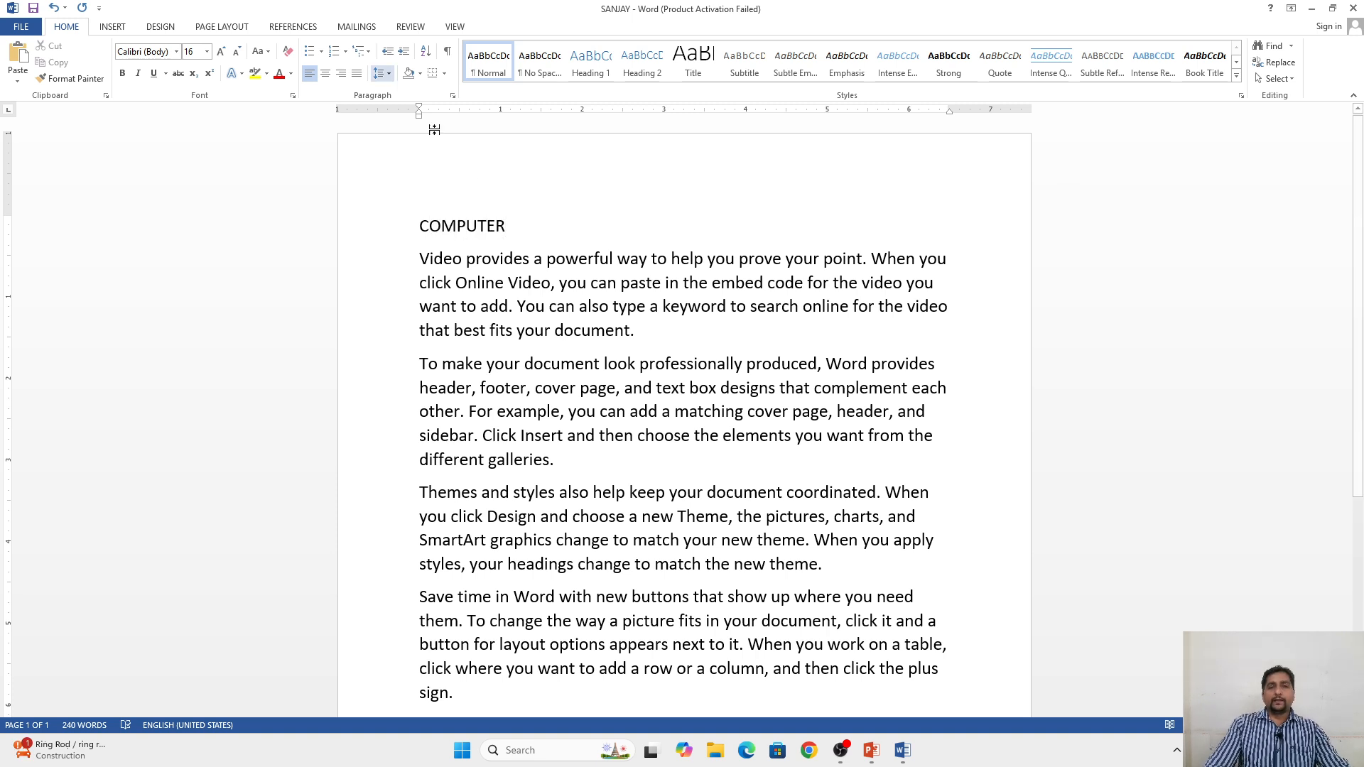
# Step: Apply the Heading 1 style to the COMPUTER line above the first paragraph
pyautogui.moveTo(422, 227); pyautogui.dragTo(515, 229)
pyautogui.click(593, 63)
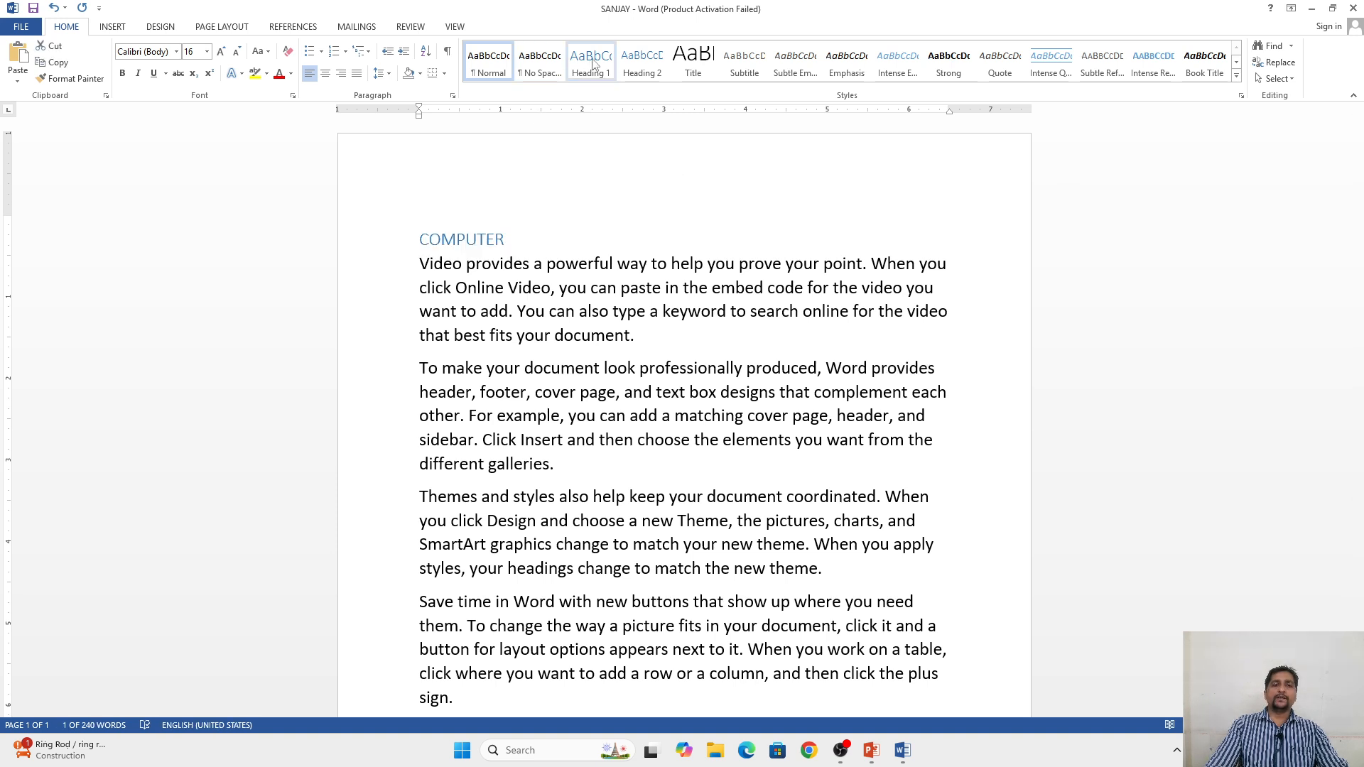
pyautogui.click(557, 235)
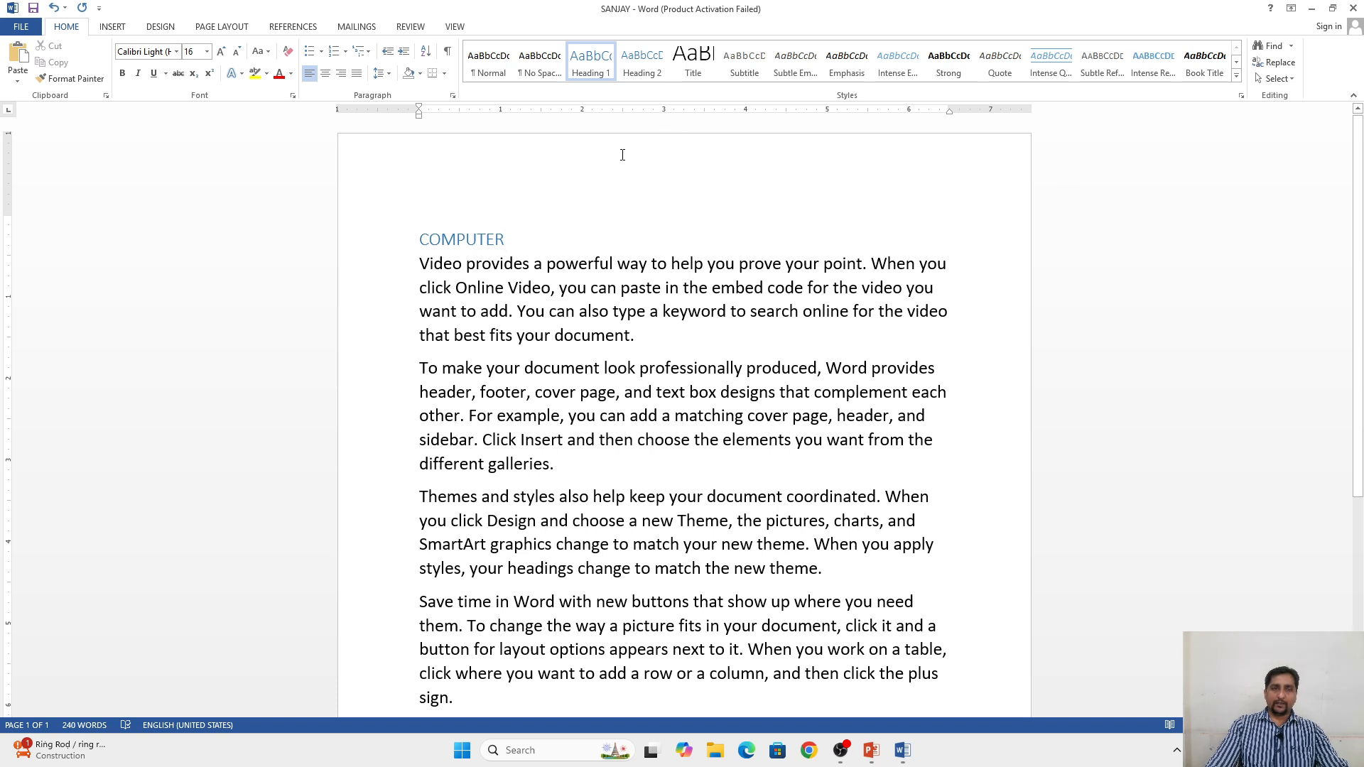
# Step: Apply the Title style to the COMPUTER line at the start of the document
pyautogui.moveTo(429, 235); pyautogui.dragTo(514, 238)
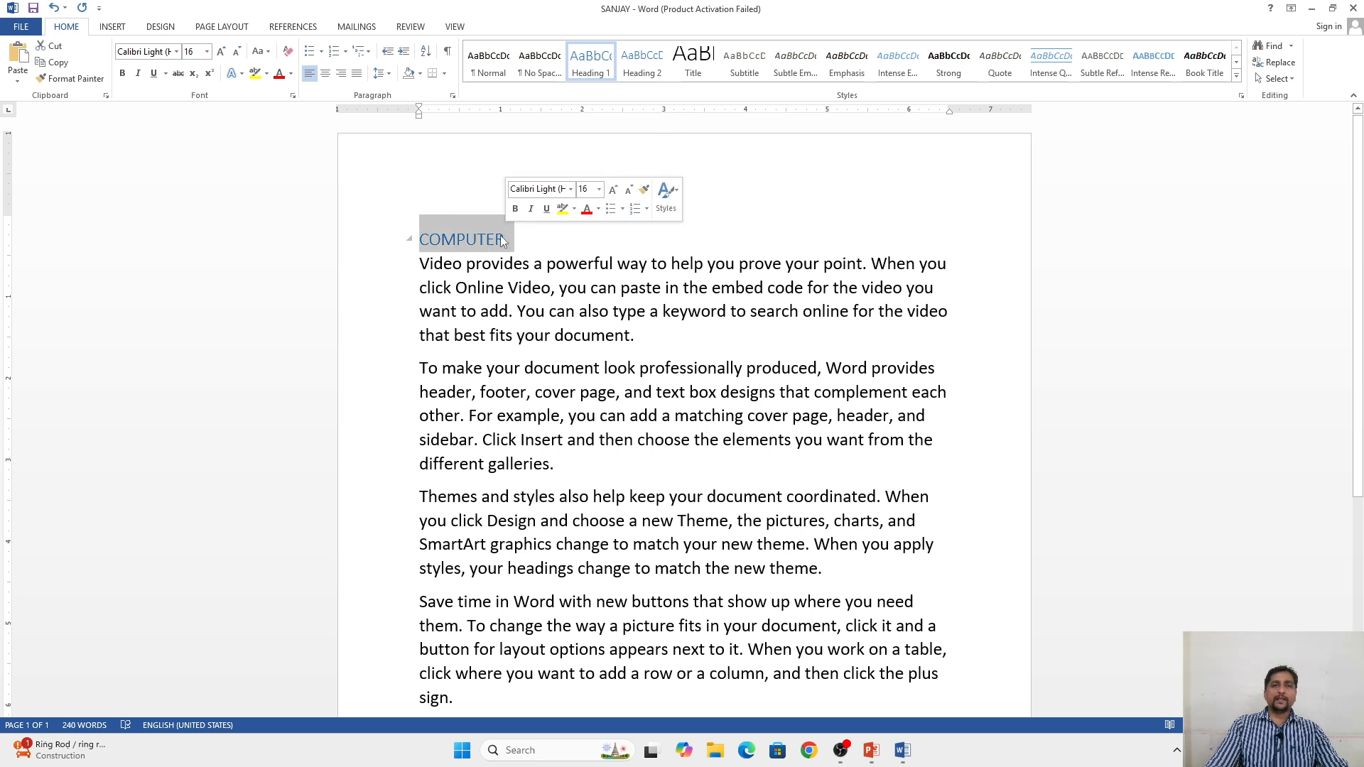
pyautogui.click(692, 65)
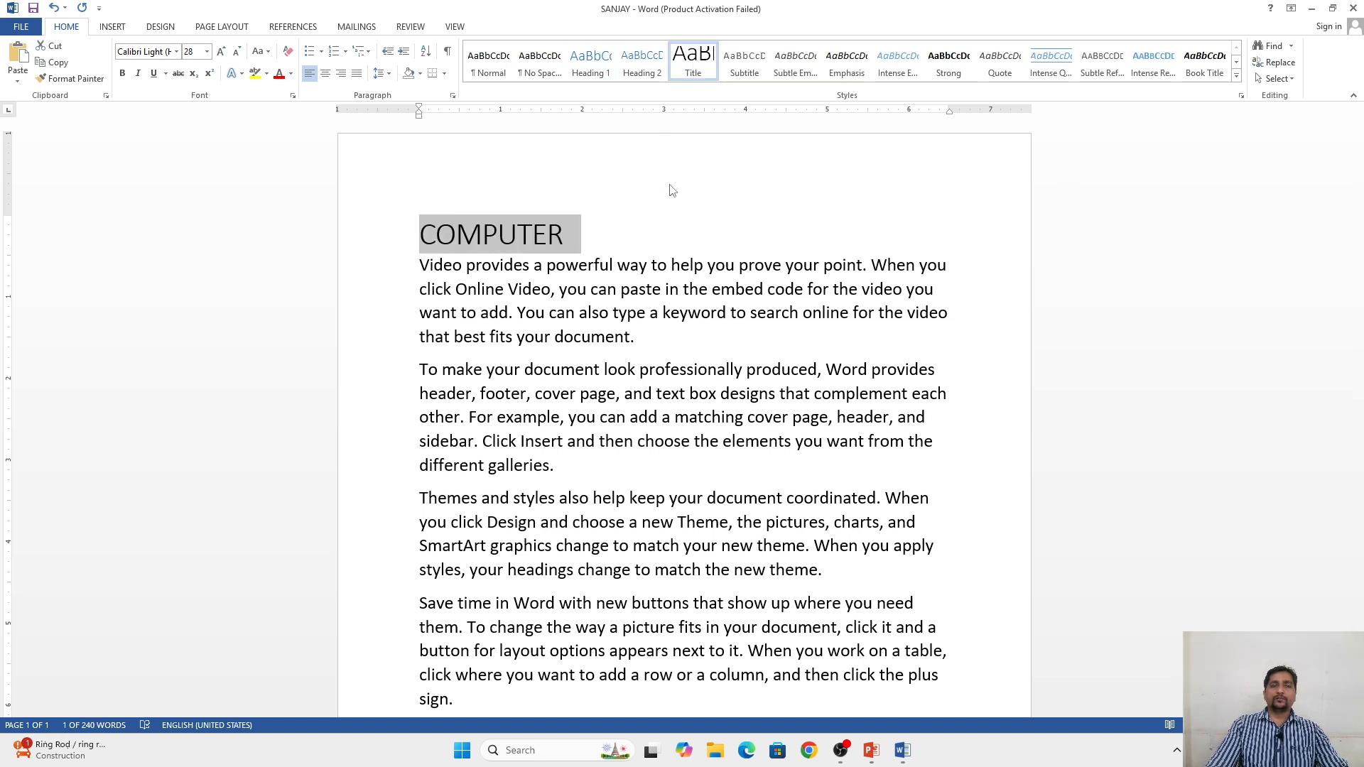
pyautogui.click(647, 225)
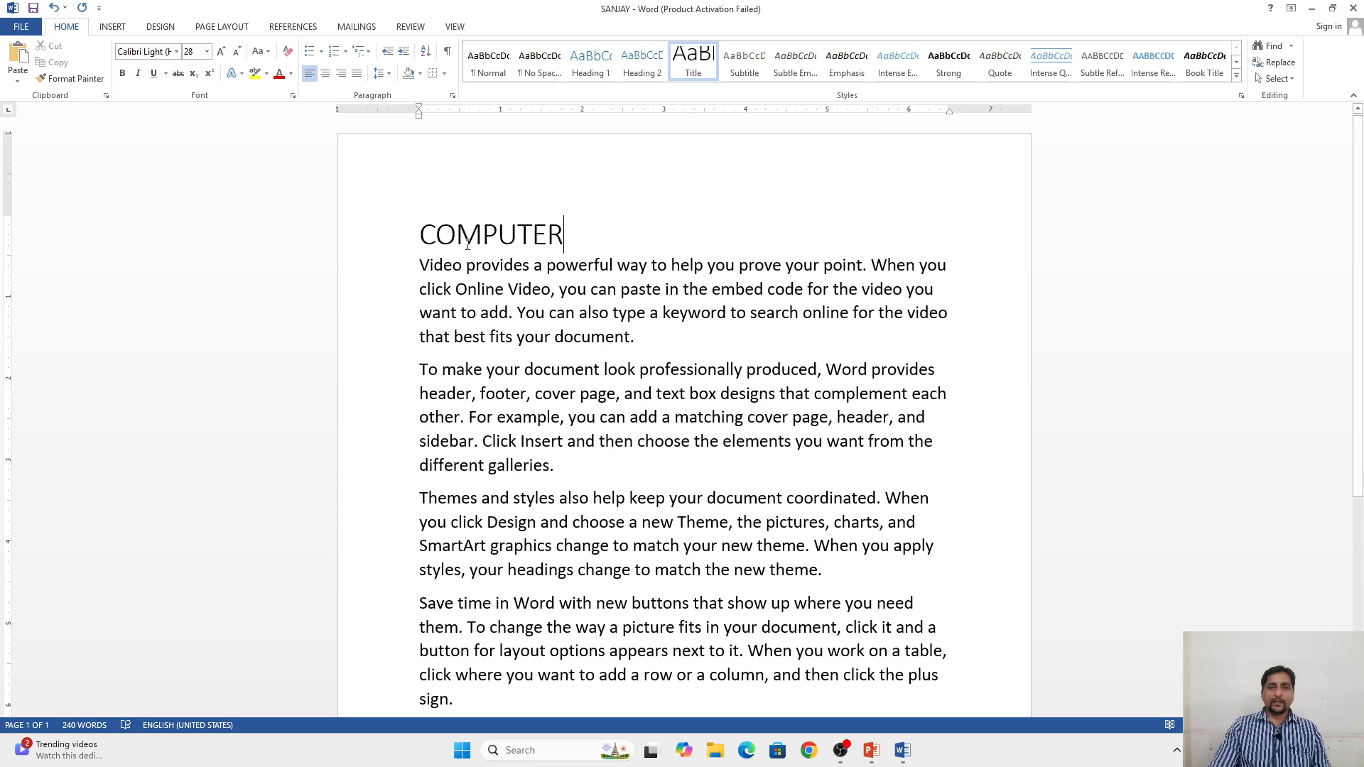
# Step: Add five first names in capitals below the last paragraph, each on its own line, ending with a new empty line
pyautogui.scroll(-5, 767, 295)
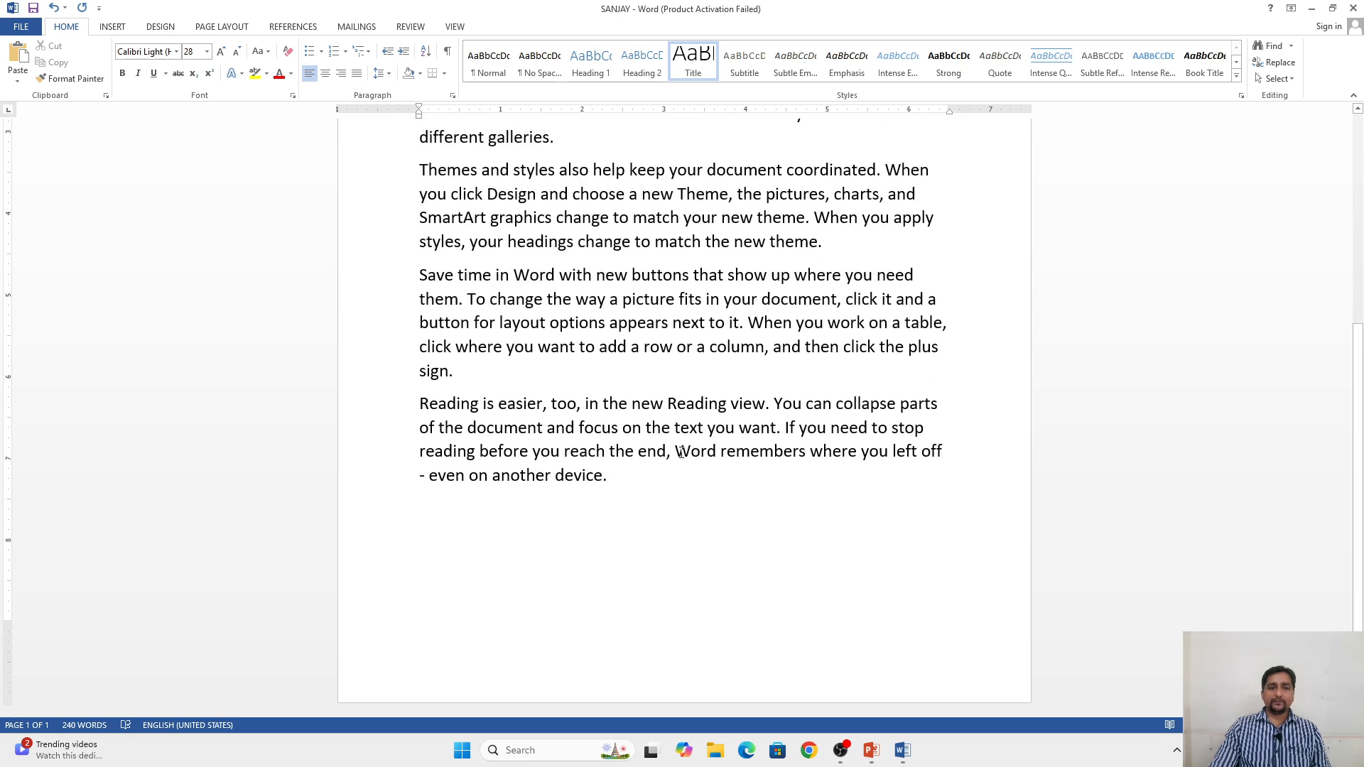
pyautogui.click(621, 475)
pyautogui.press('Return')
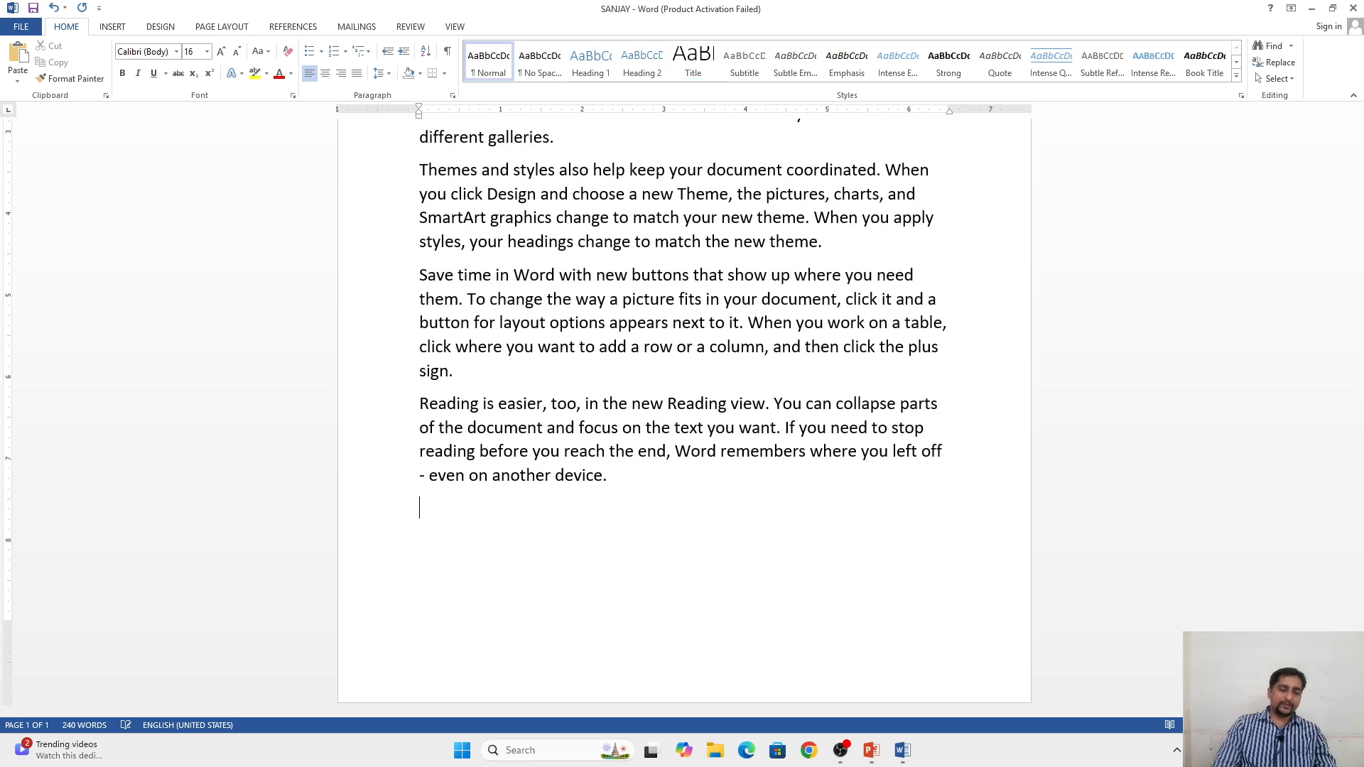
pyautogui.write('RAKESH')
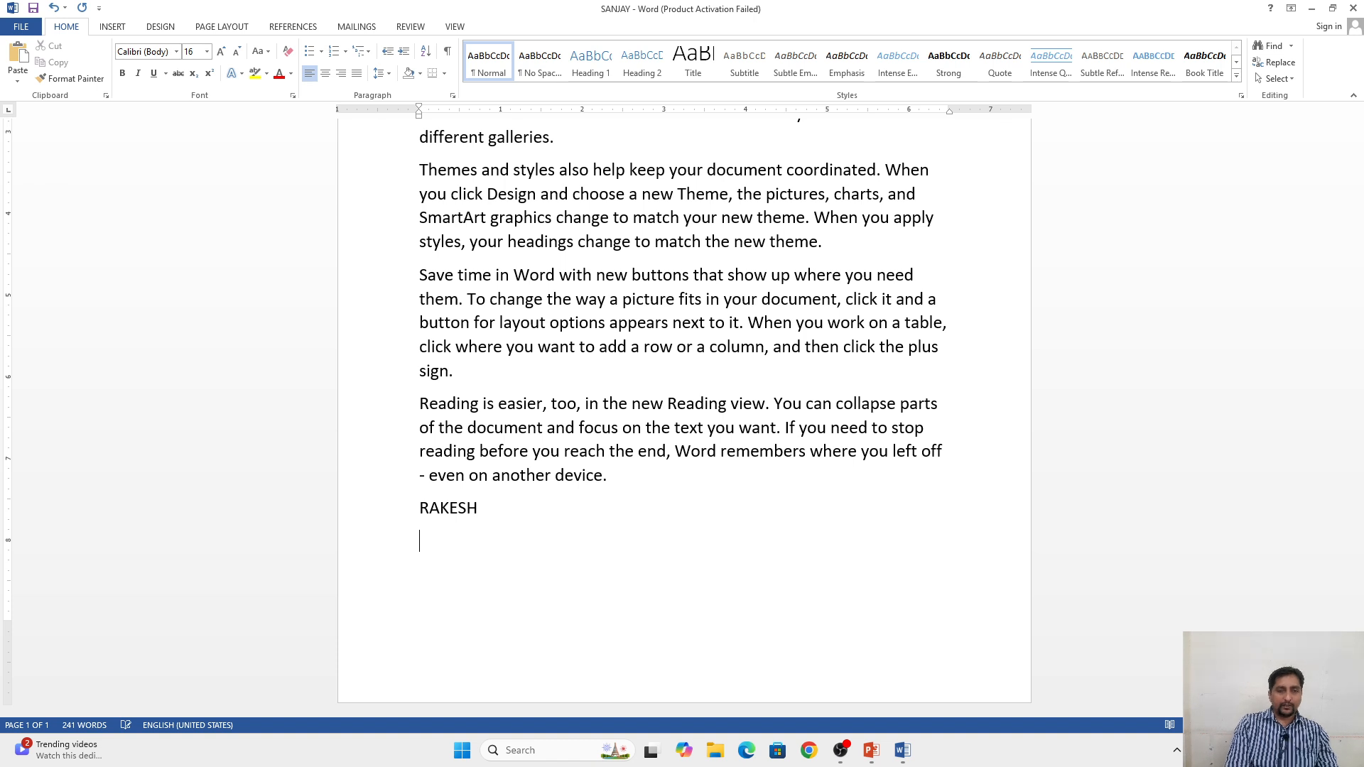
pyautogui.press('Return')
pyautogui.write('RAJE')
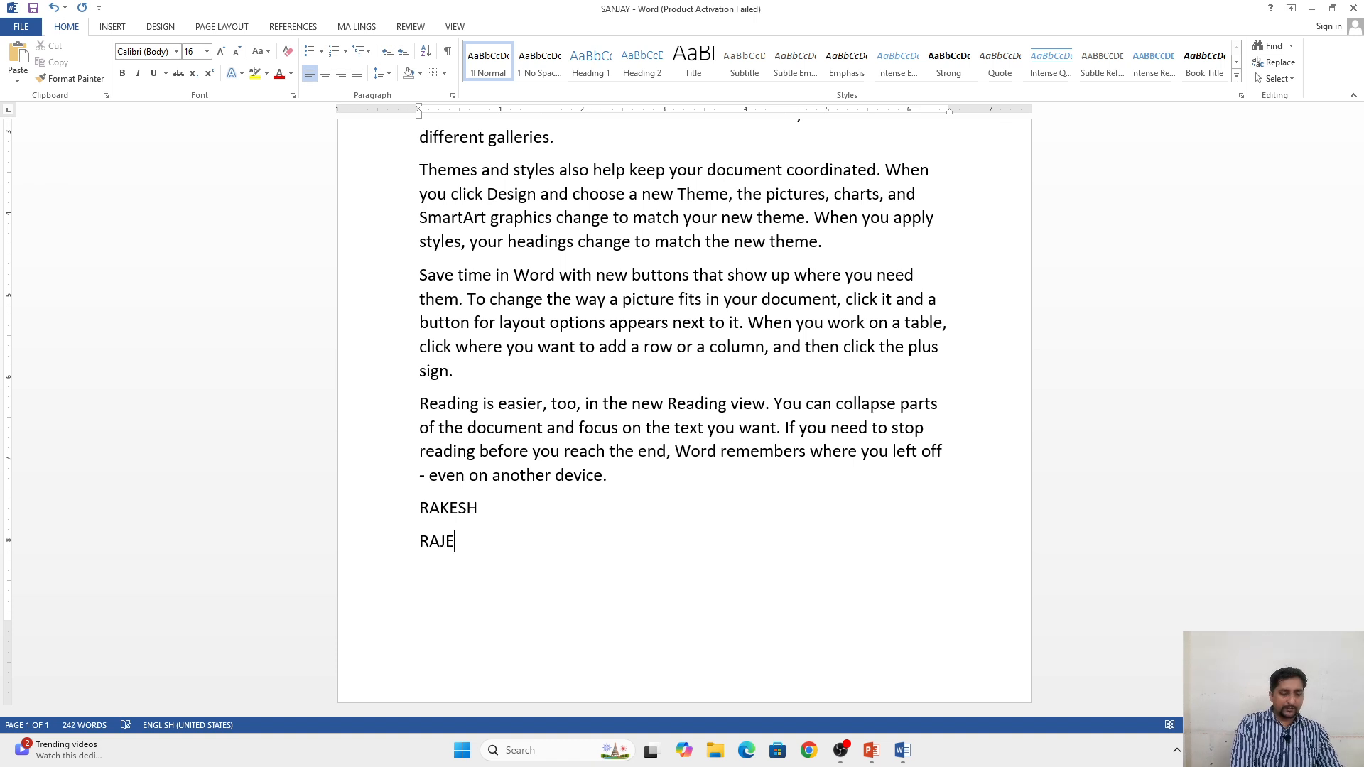
pyautogui.write('SH ')
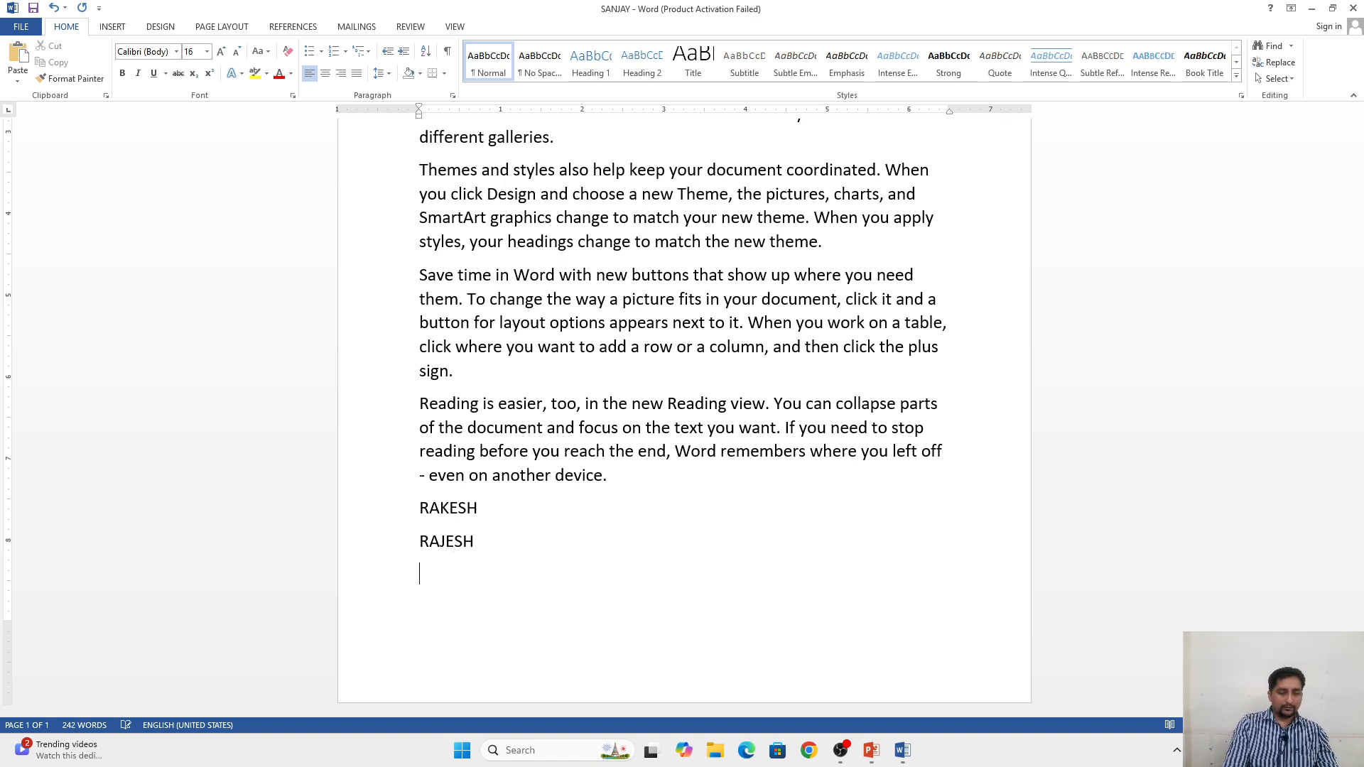
pyautogui.write('DI')
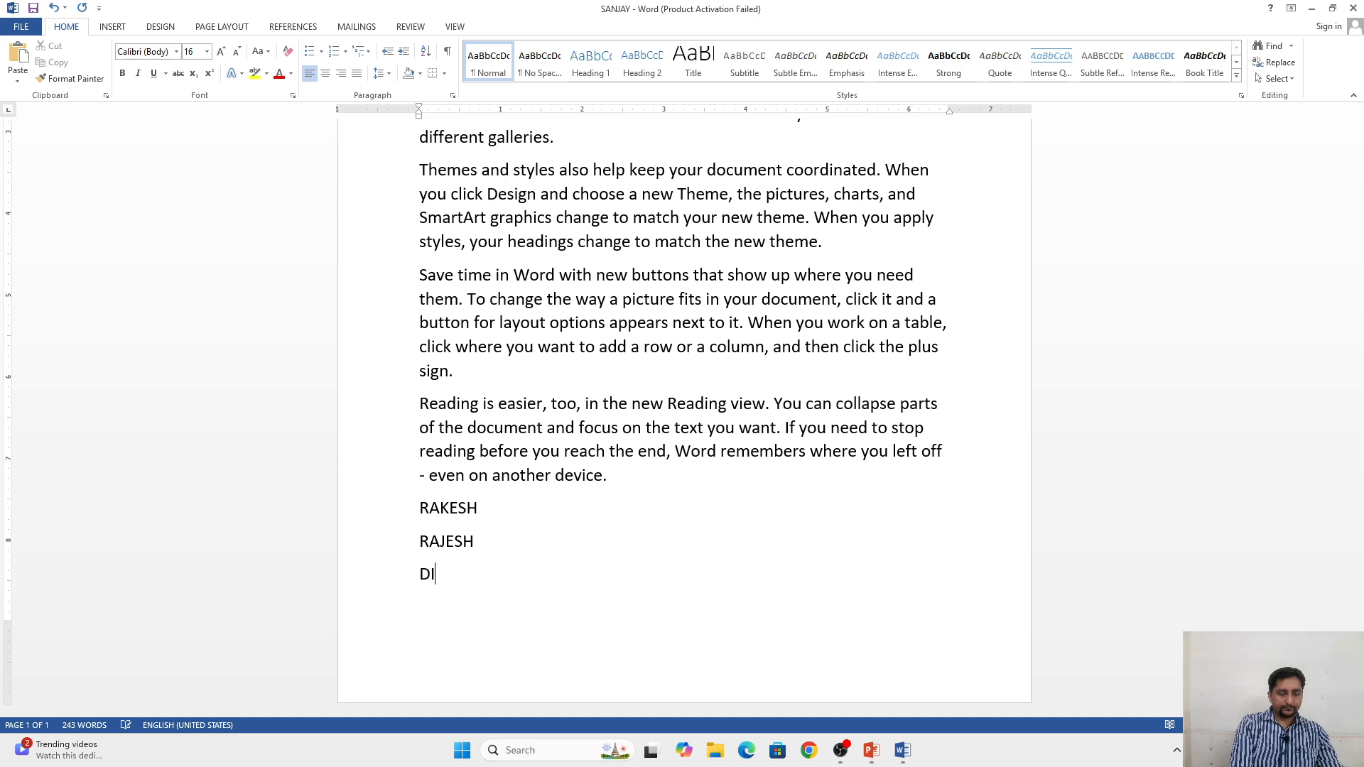
pyautogui.write('NESH')
pyautogui.press('Return')
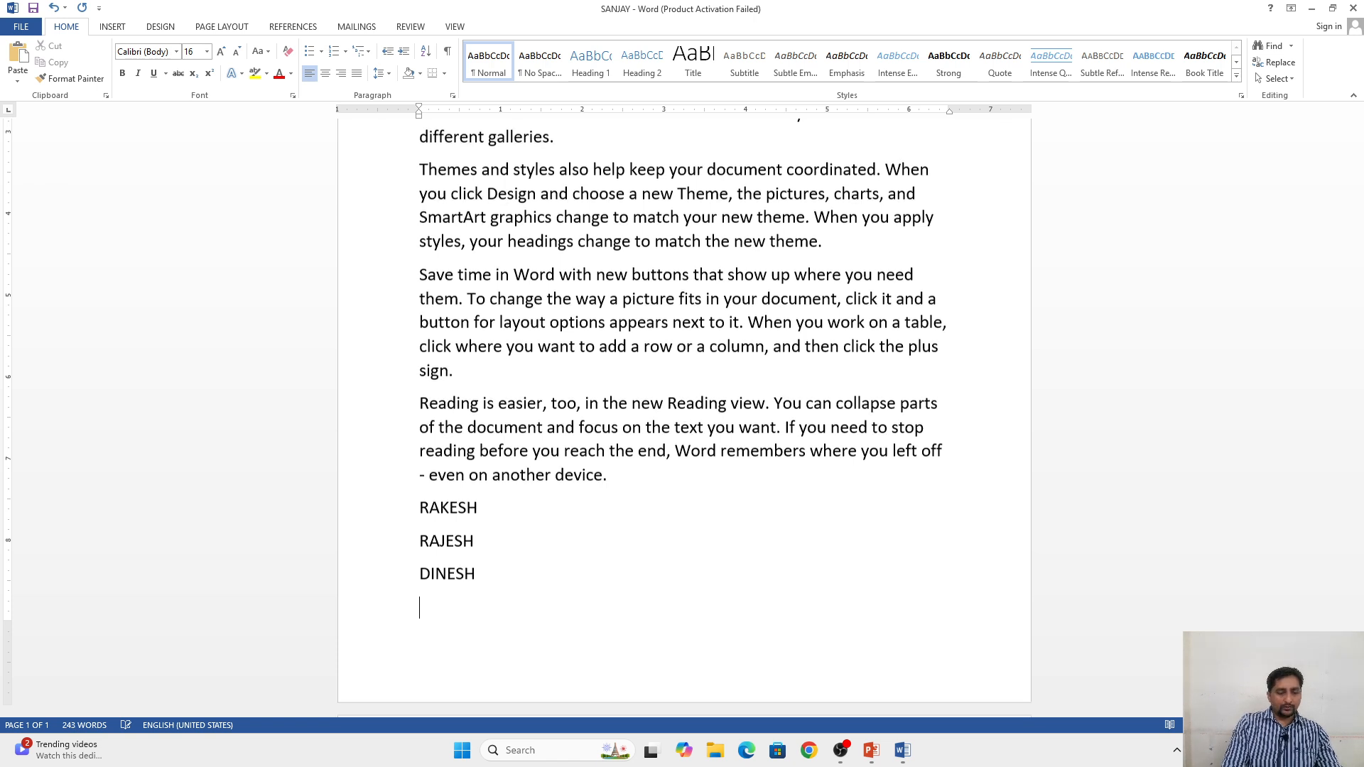
pyautogui.write('SURESH')
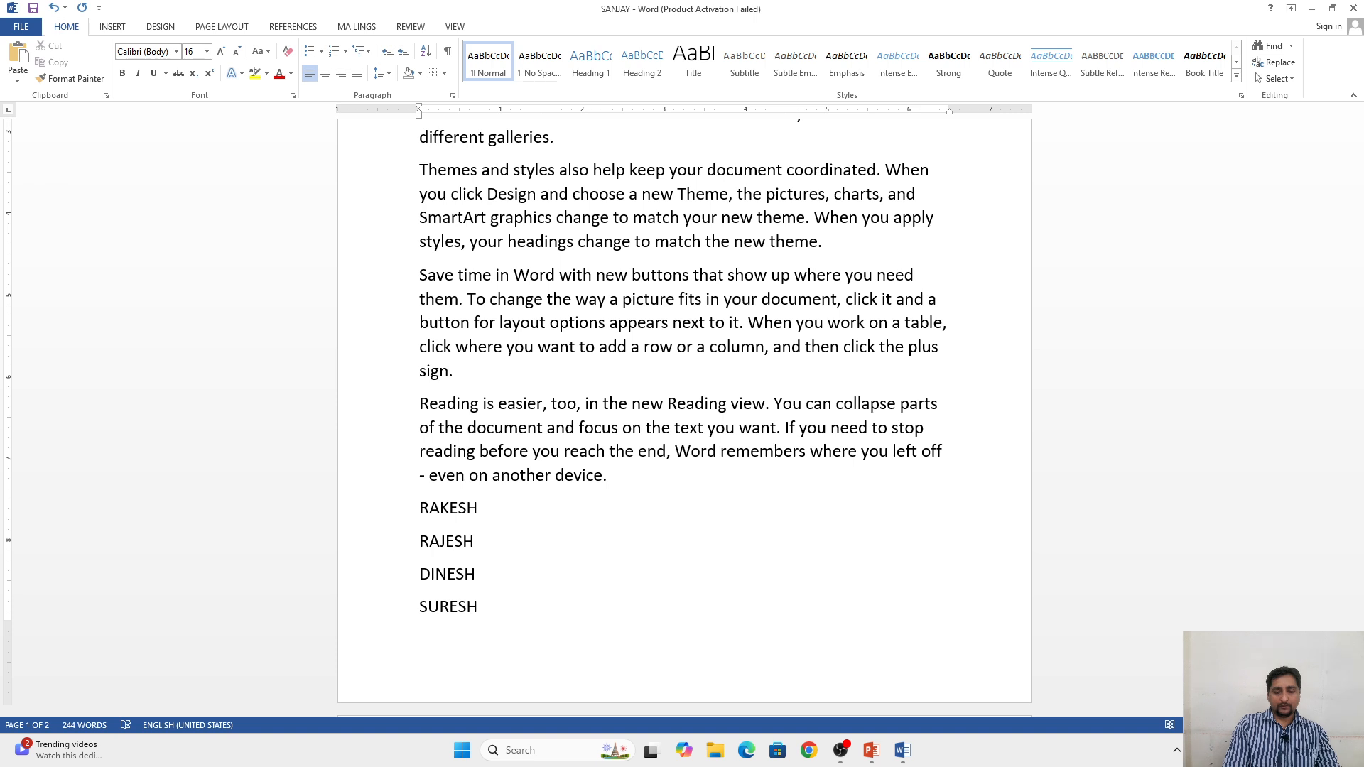
pyautogui.press('Return')
pyautogui.write('MA')
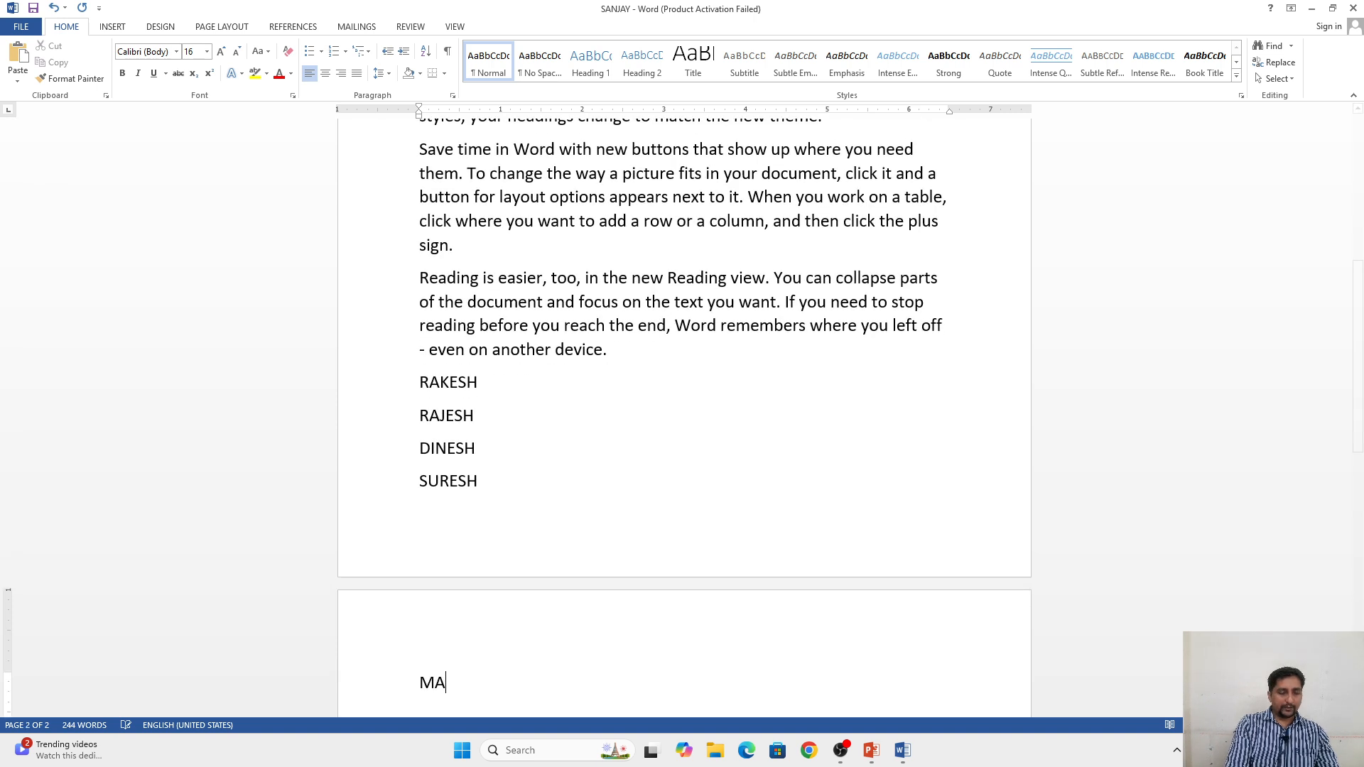
pyautogui.write('HESH')
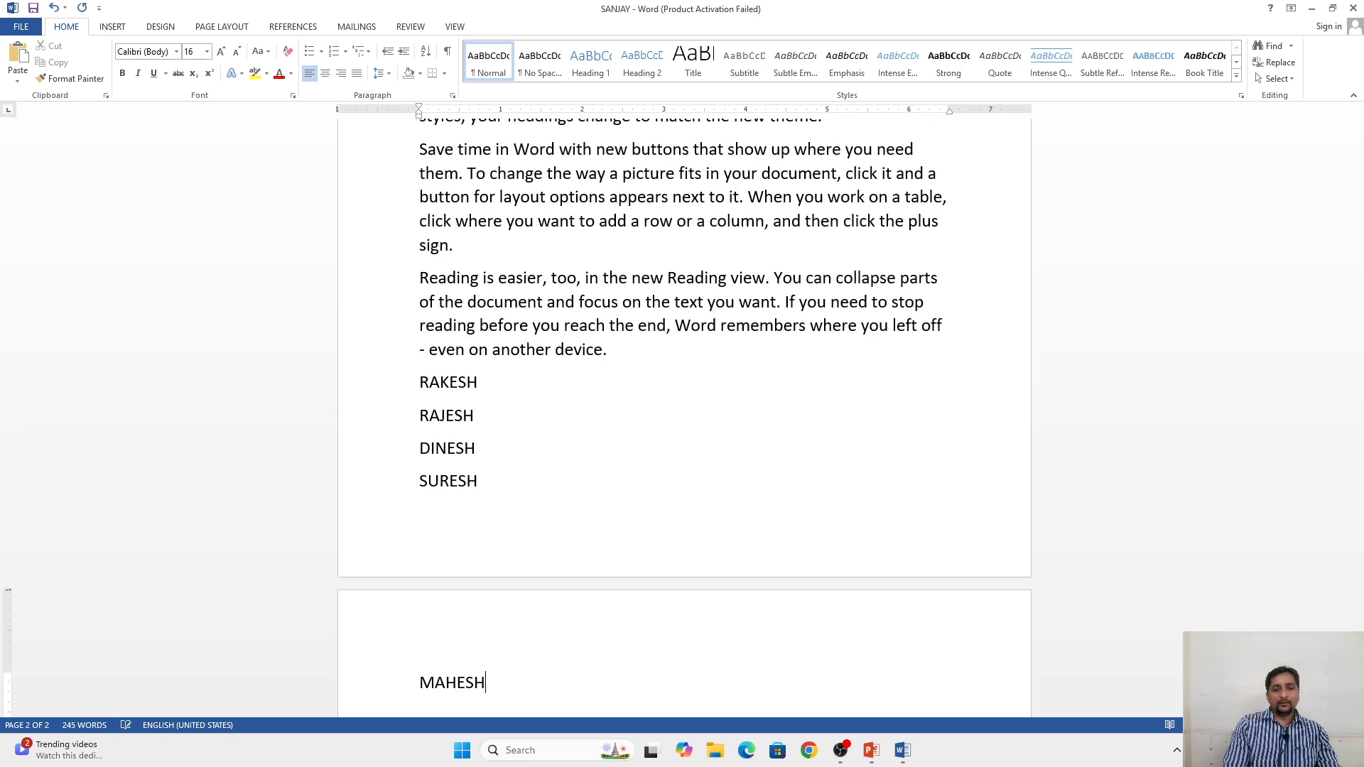
pyautogui.press('Return')
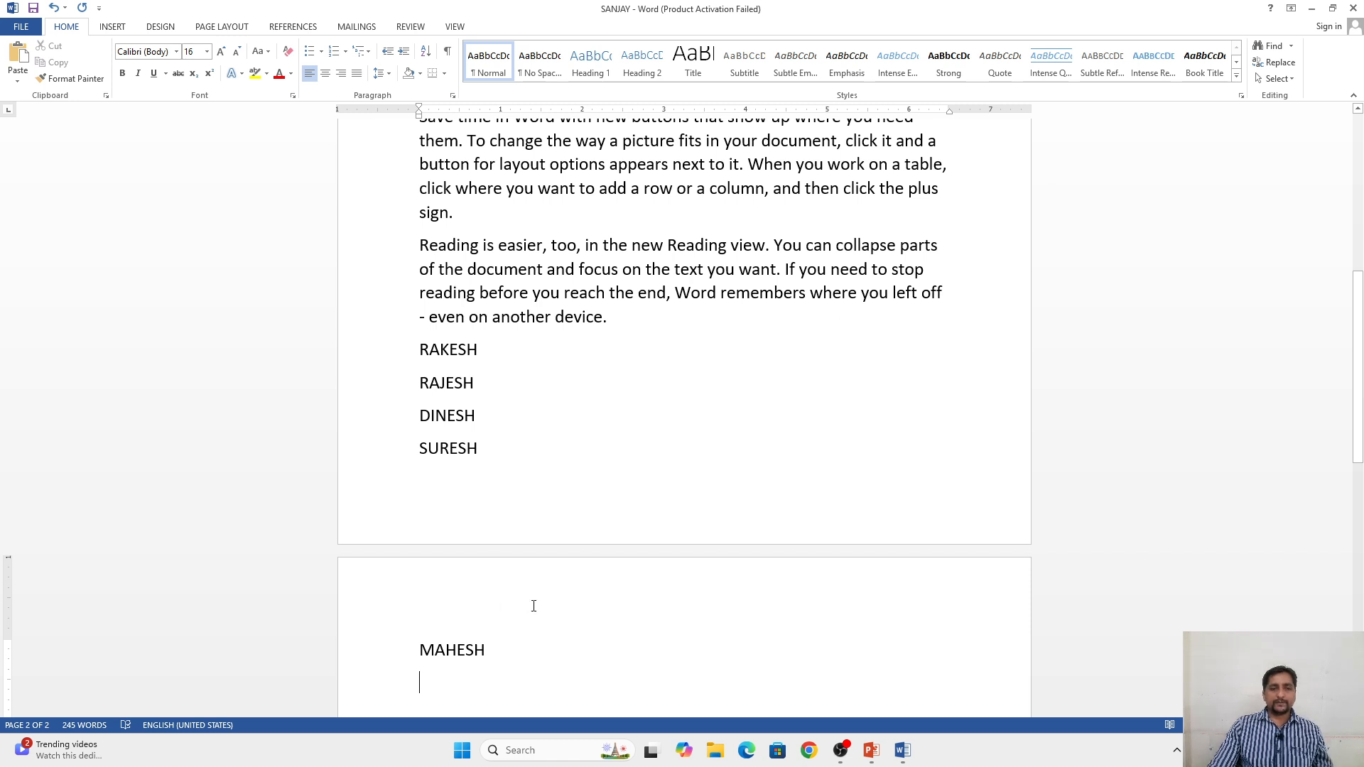
pyautogui.write('RA')
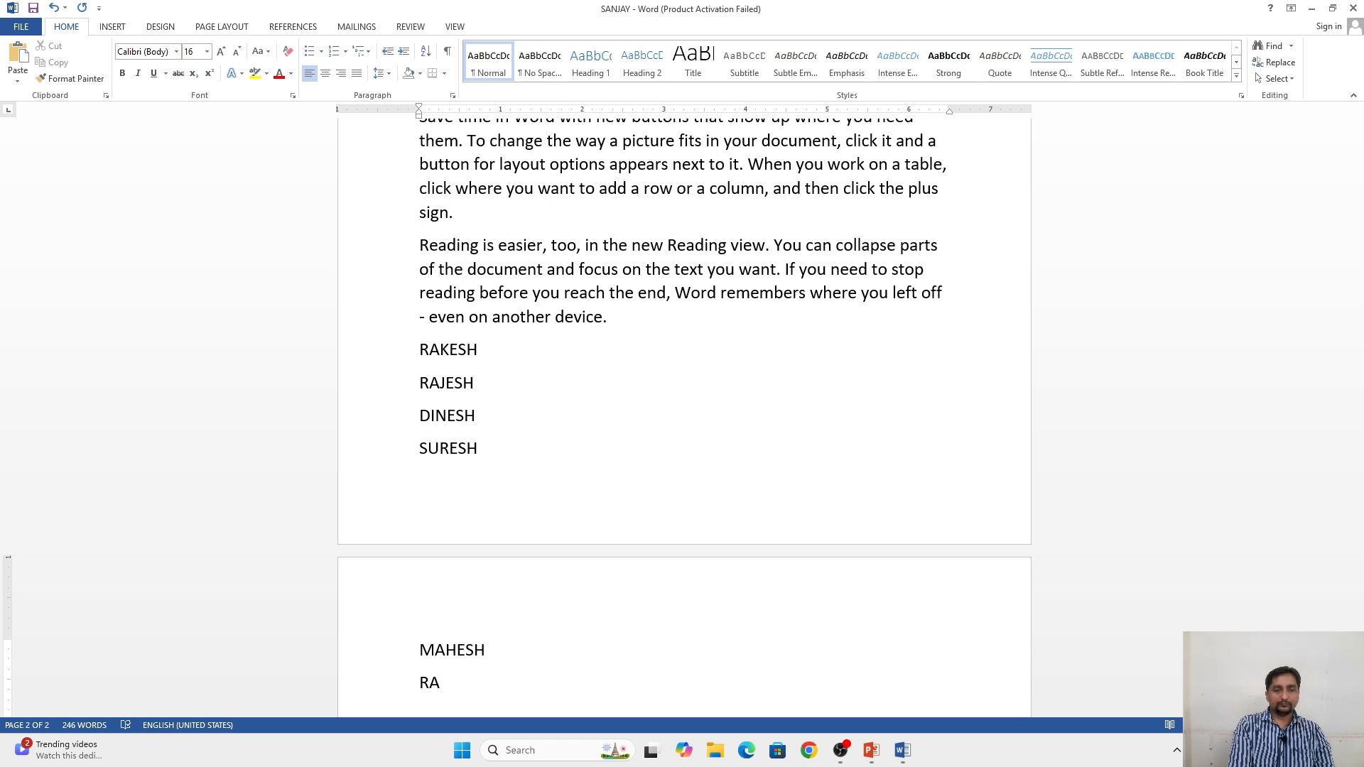
pyautogui.press('BackSpace')
pyautogui.press('BackSpace')
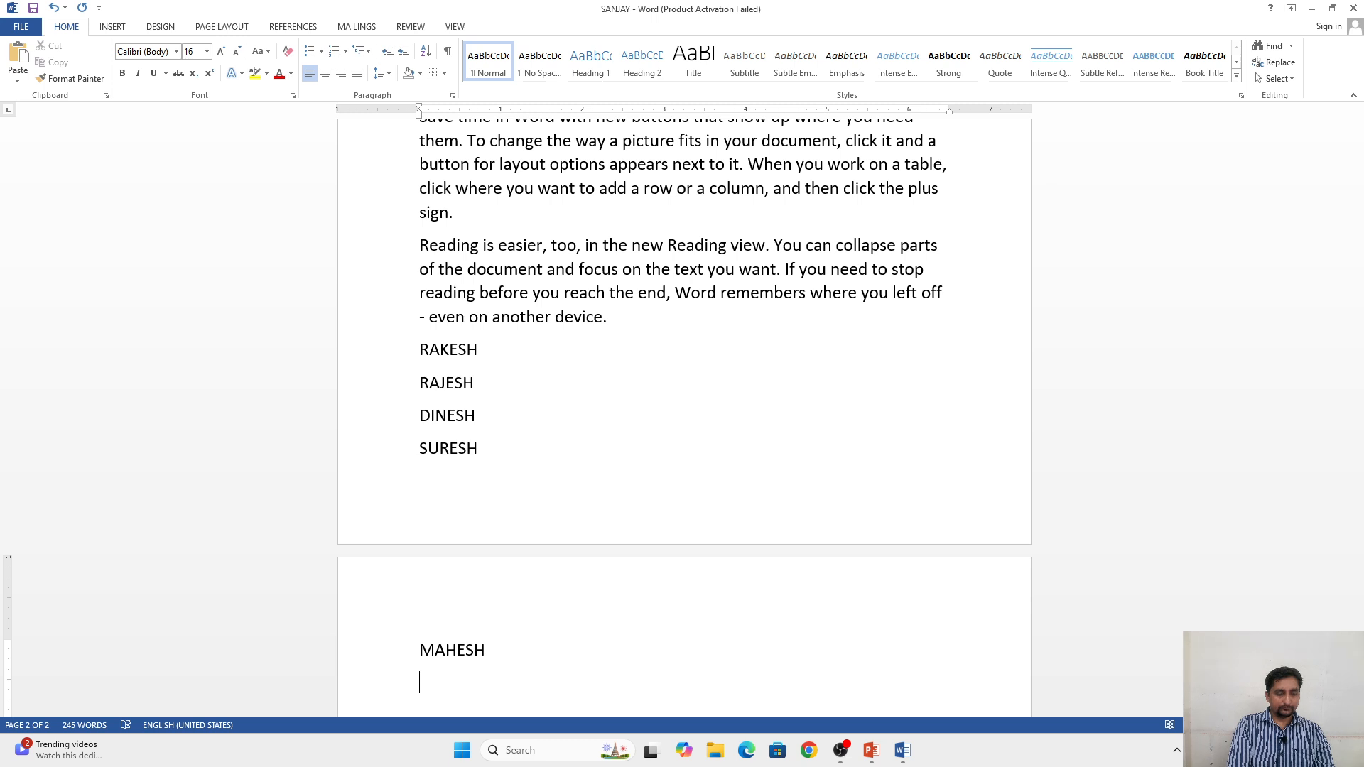
# Step: Add three more first names in capitals below the list, each on its own line, with the first two identical, ending with a new empty line
pyautogui.write('SURENA')
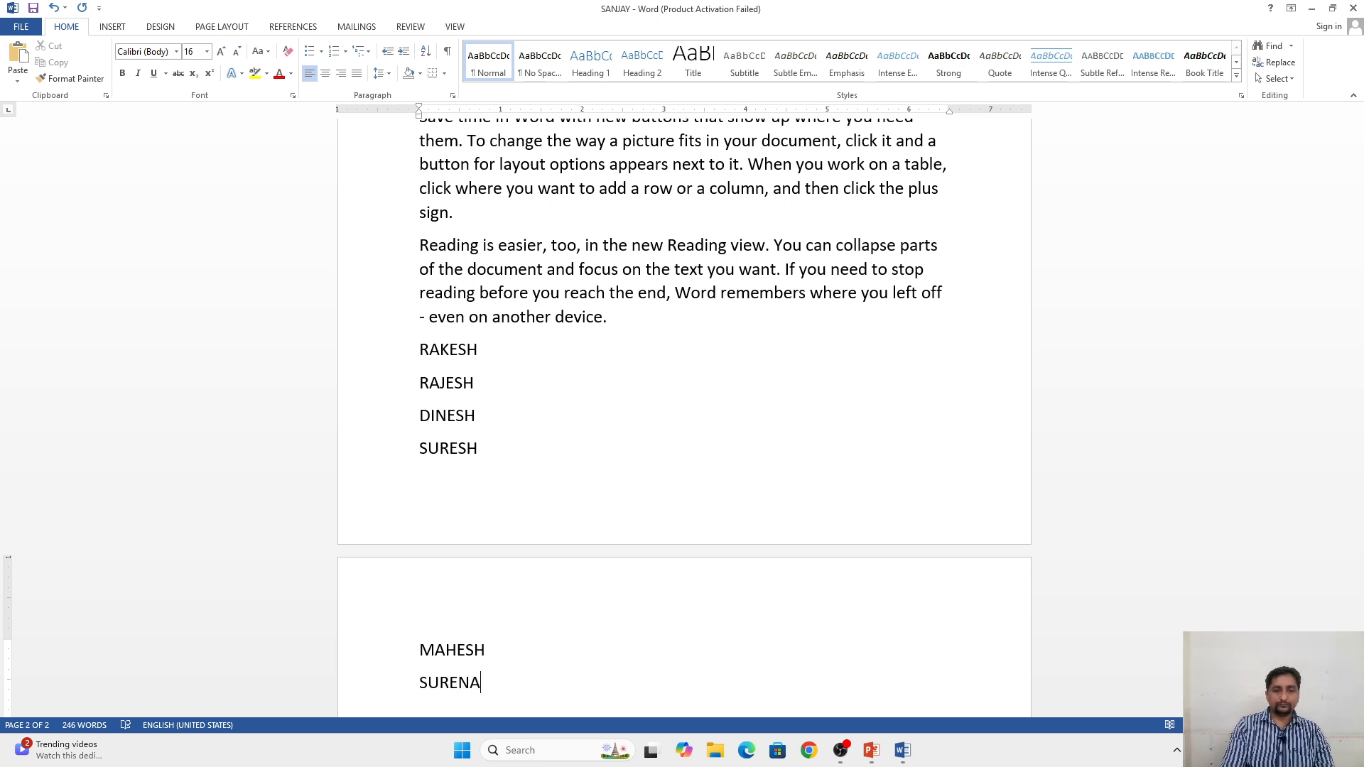
pyautogui.press('Return')
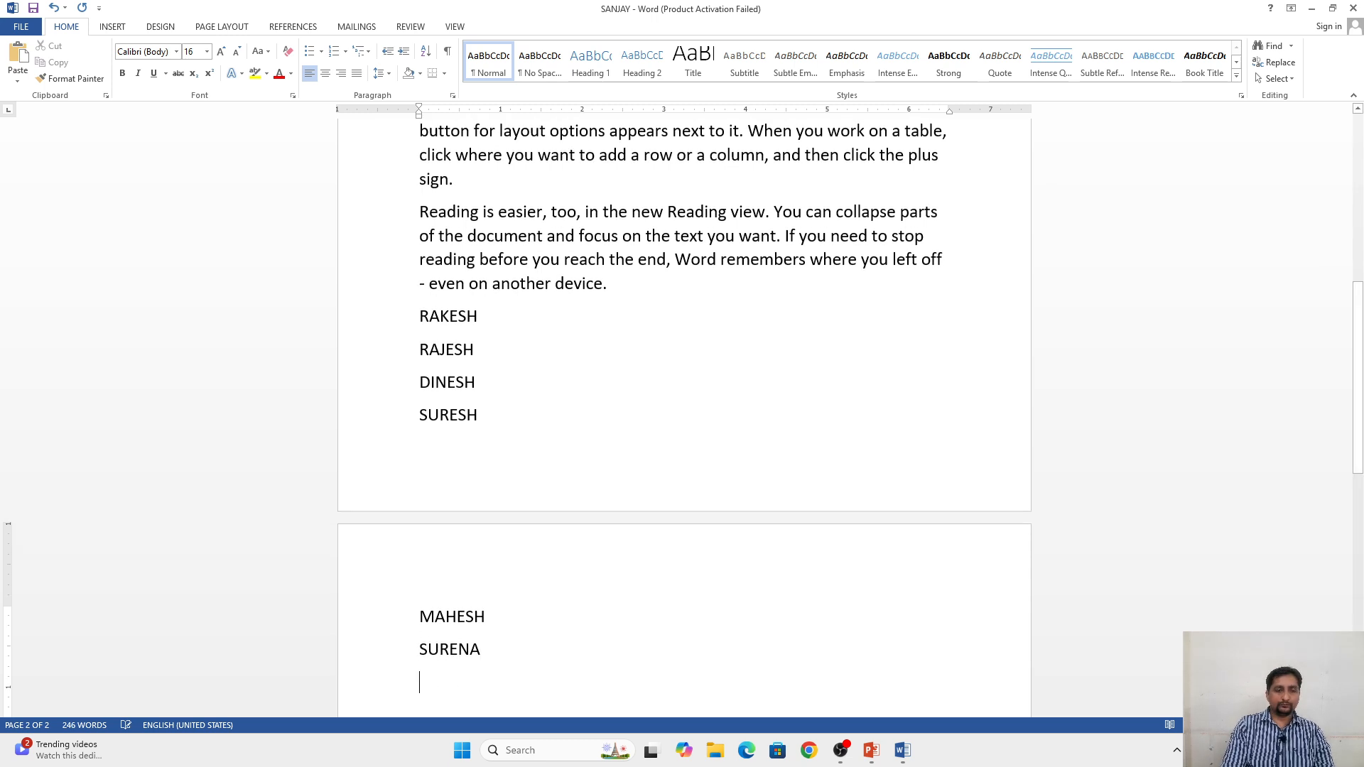
pyautogui.write('SURENA')
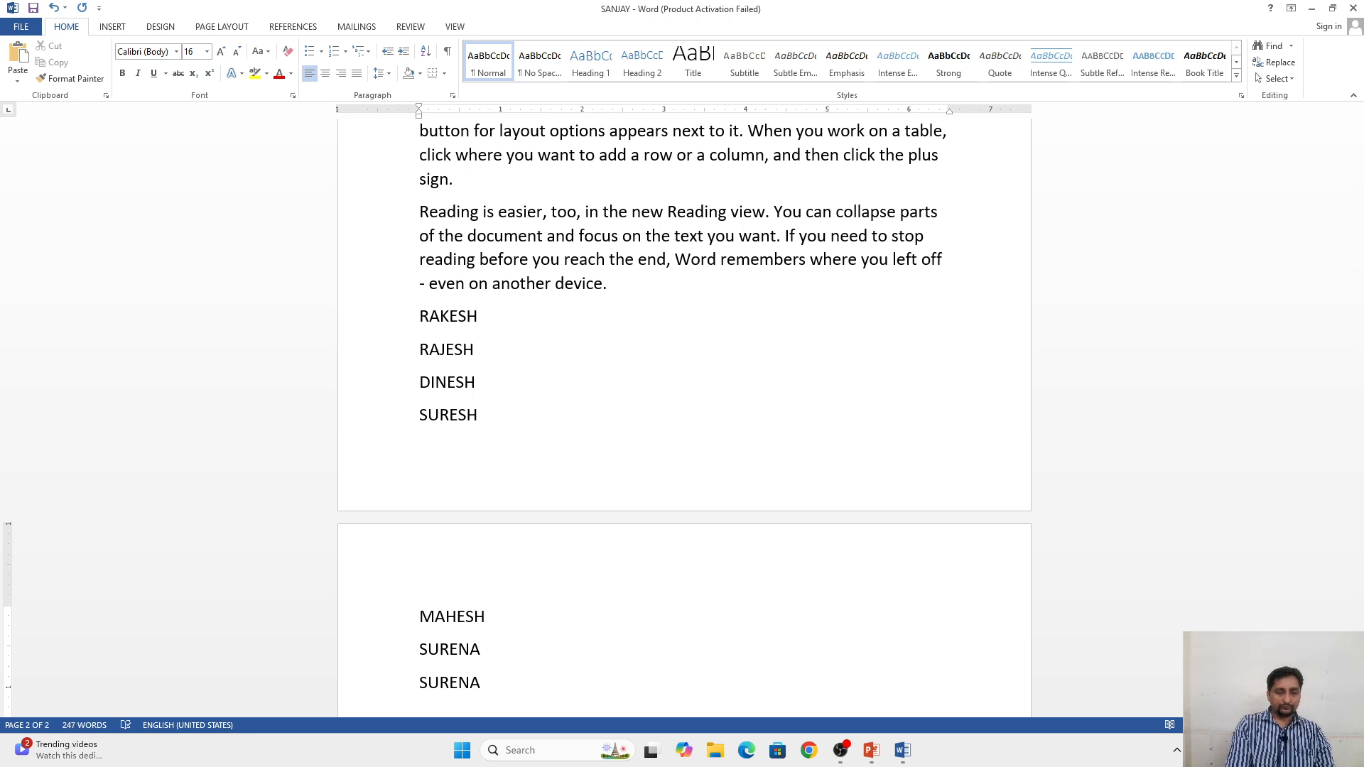
pyautogui.press('Return')
pyautogui.write('S')
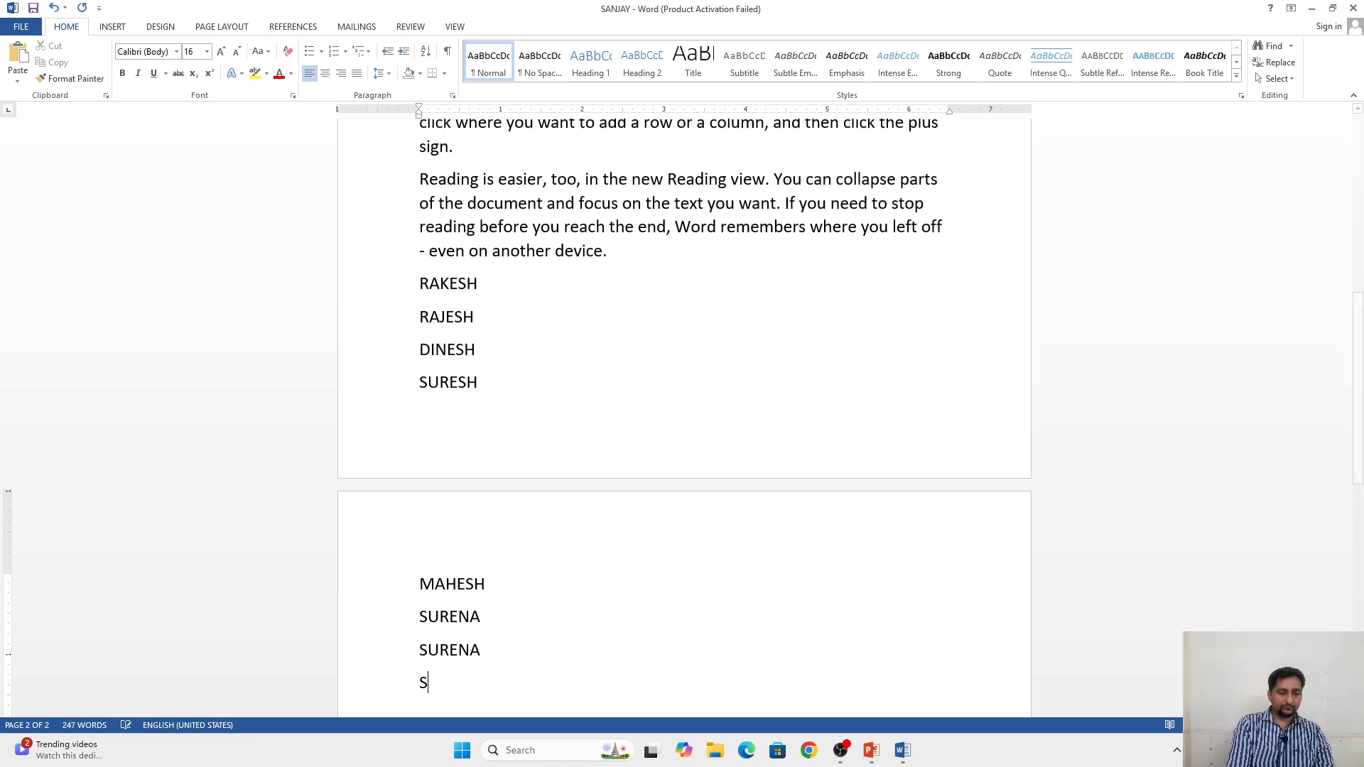
pyautogui.write('URSH')
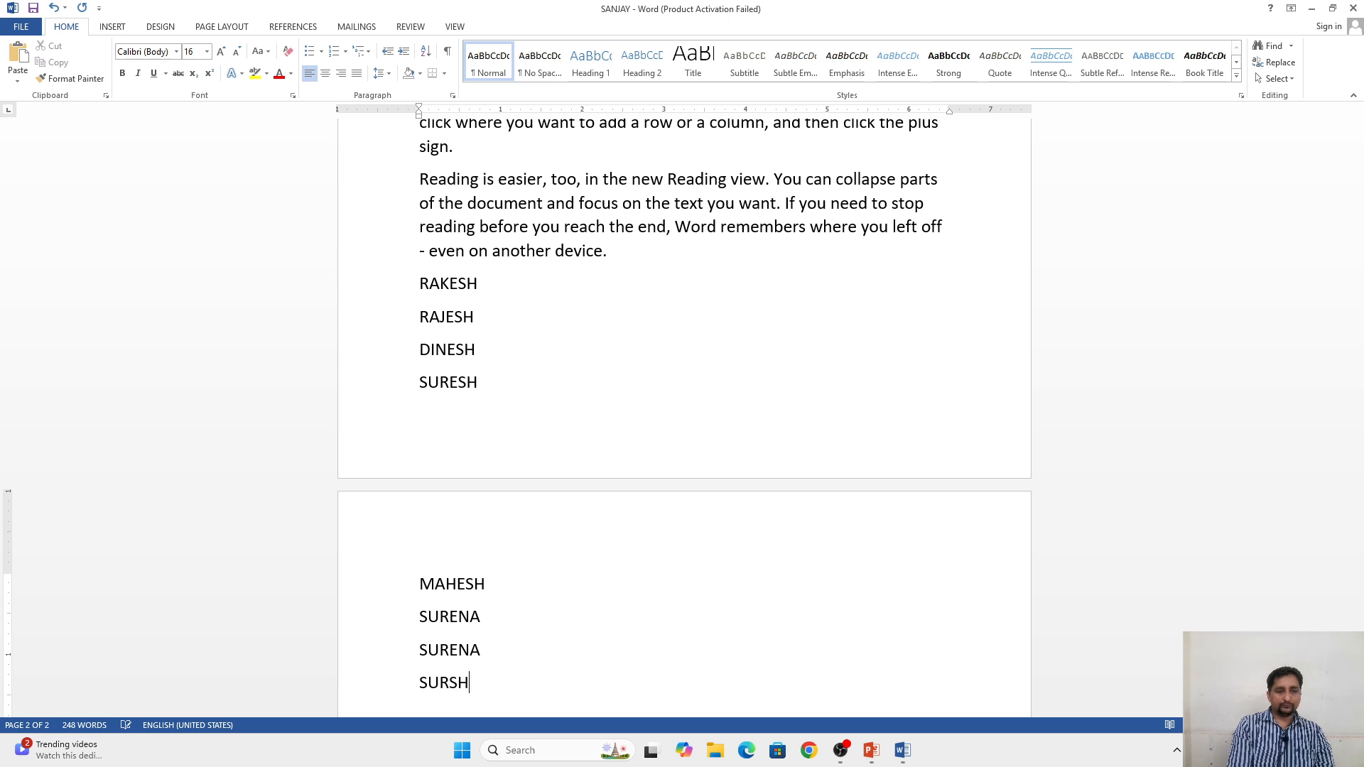
pyautogui.press('BackSpace')
pyautogui.press('BackSpace')
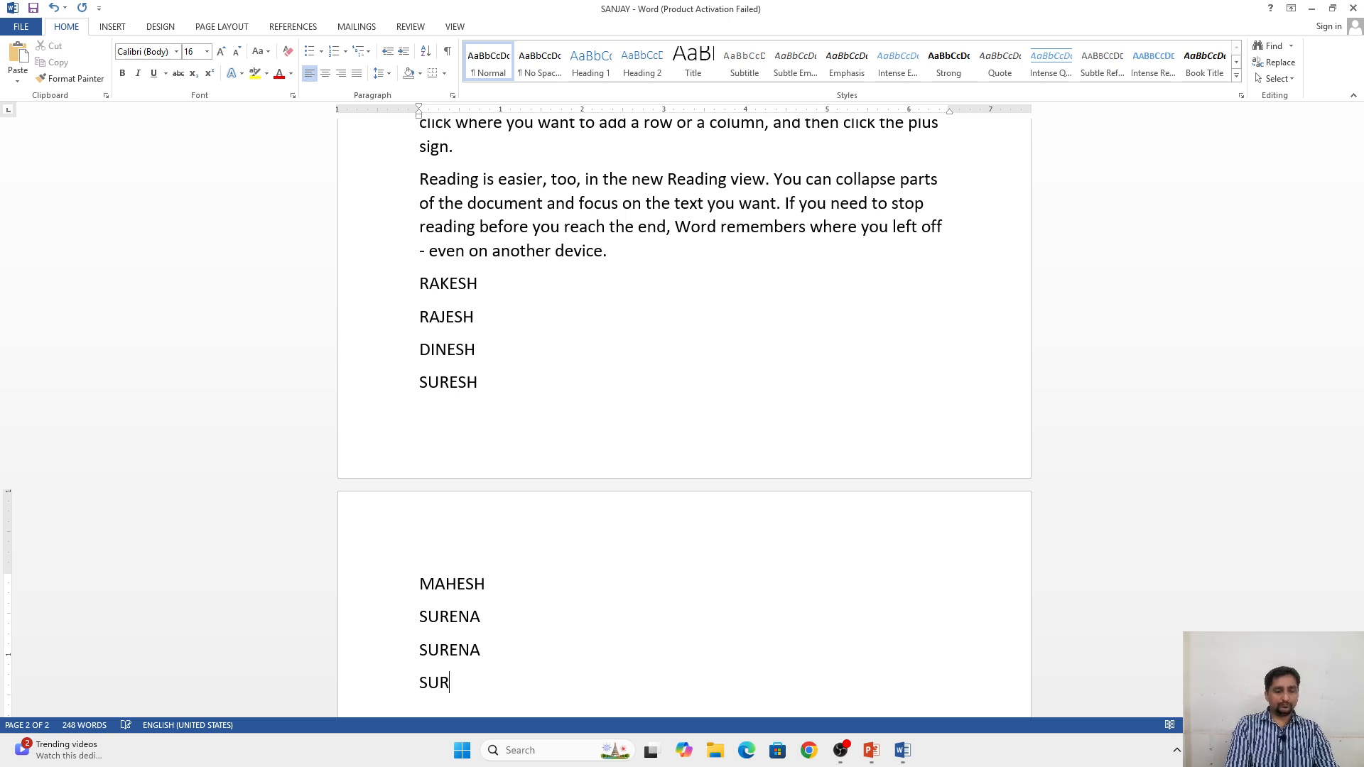
pyautogui.write('ED')
pyautogui.press('BackSpace')
pyautogui.write('S')
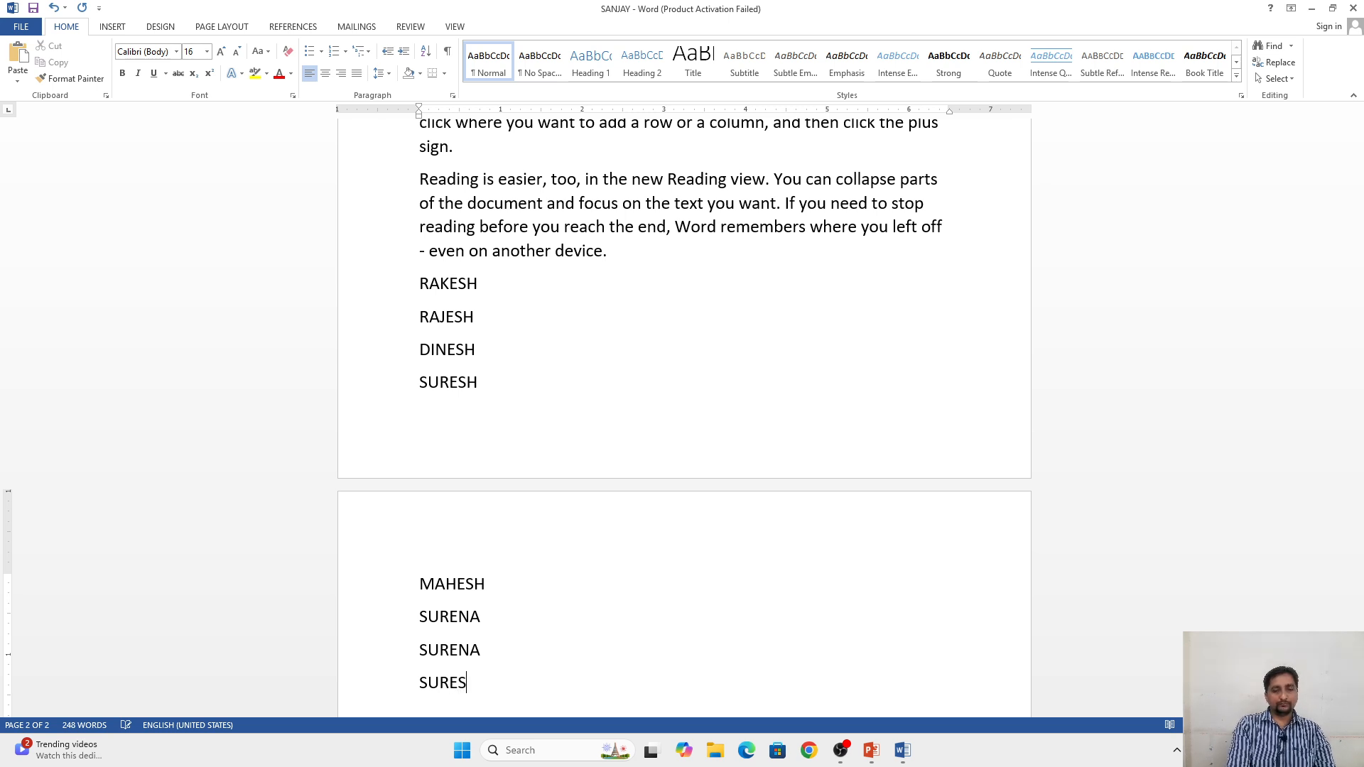
pyautogui.write('K')
pyautogui.press('BackSpace')
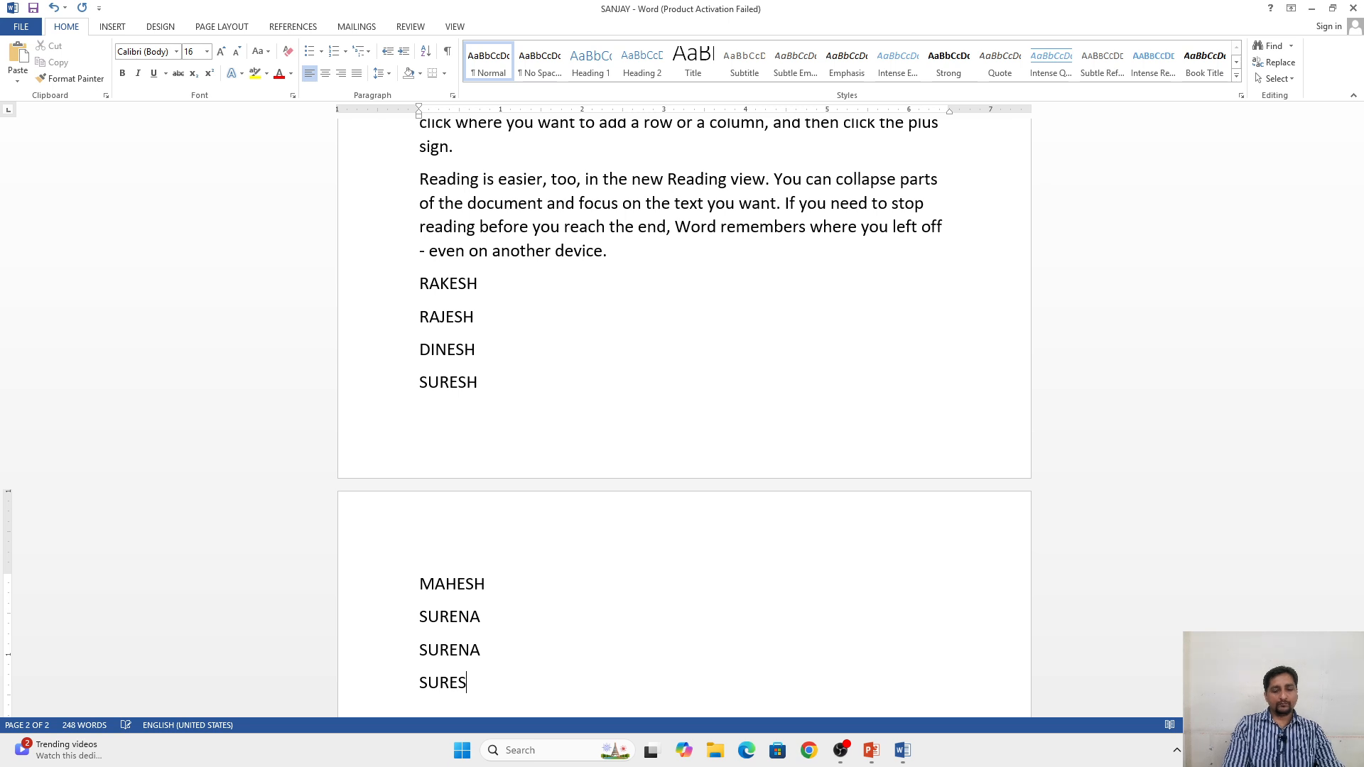
pyautogui.write('H')
pyautogui.press('Return')
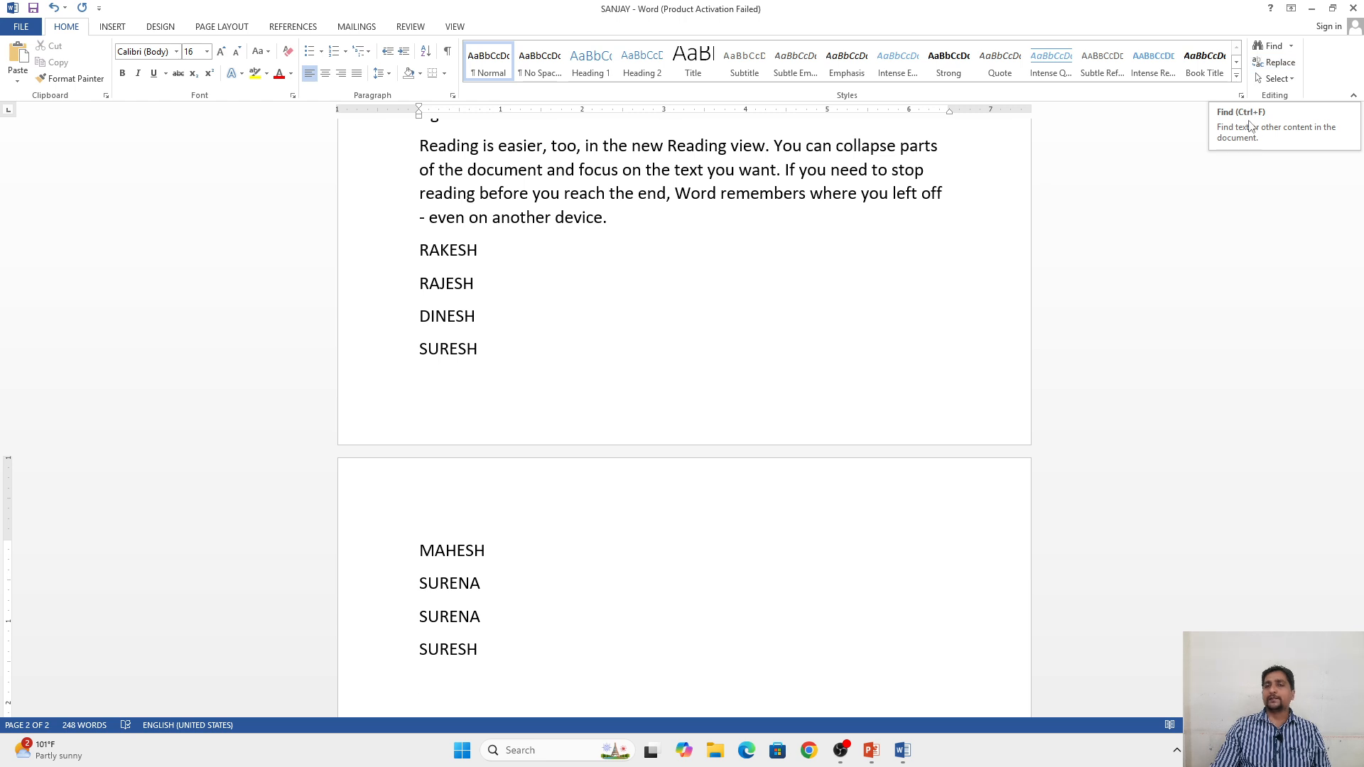
# Step: Search the document for the first name in the list and go to its match
pyautogui.click(1271, 47)
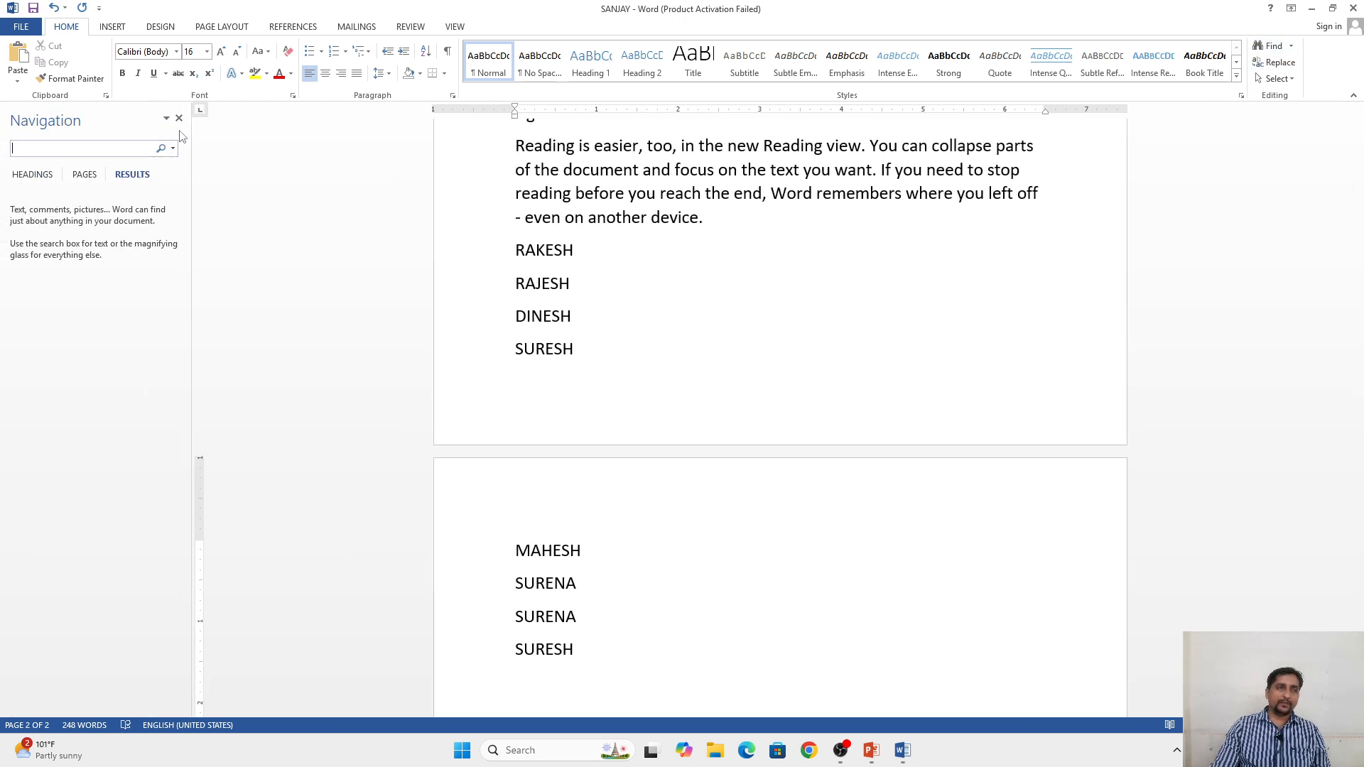
pyautogui.press('Escape')
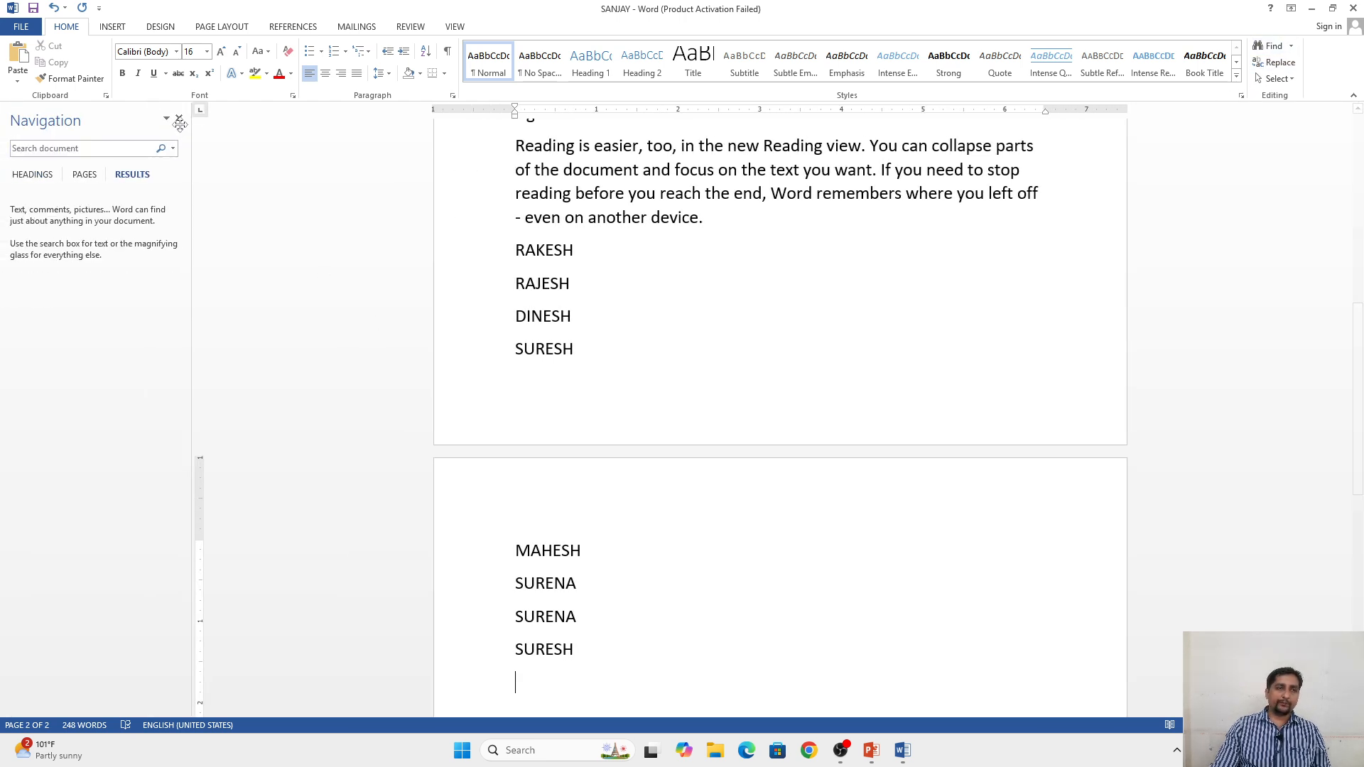
pyautogui.click(1290, 46)
pyautogui.click(1275, 63)
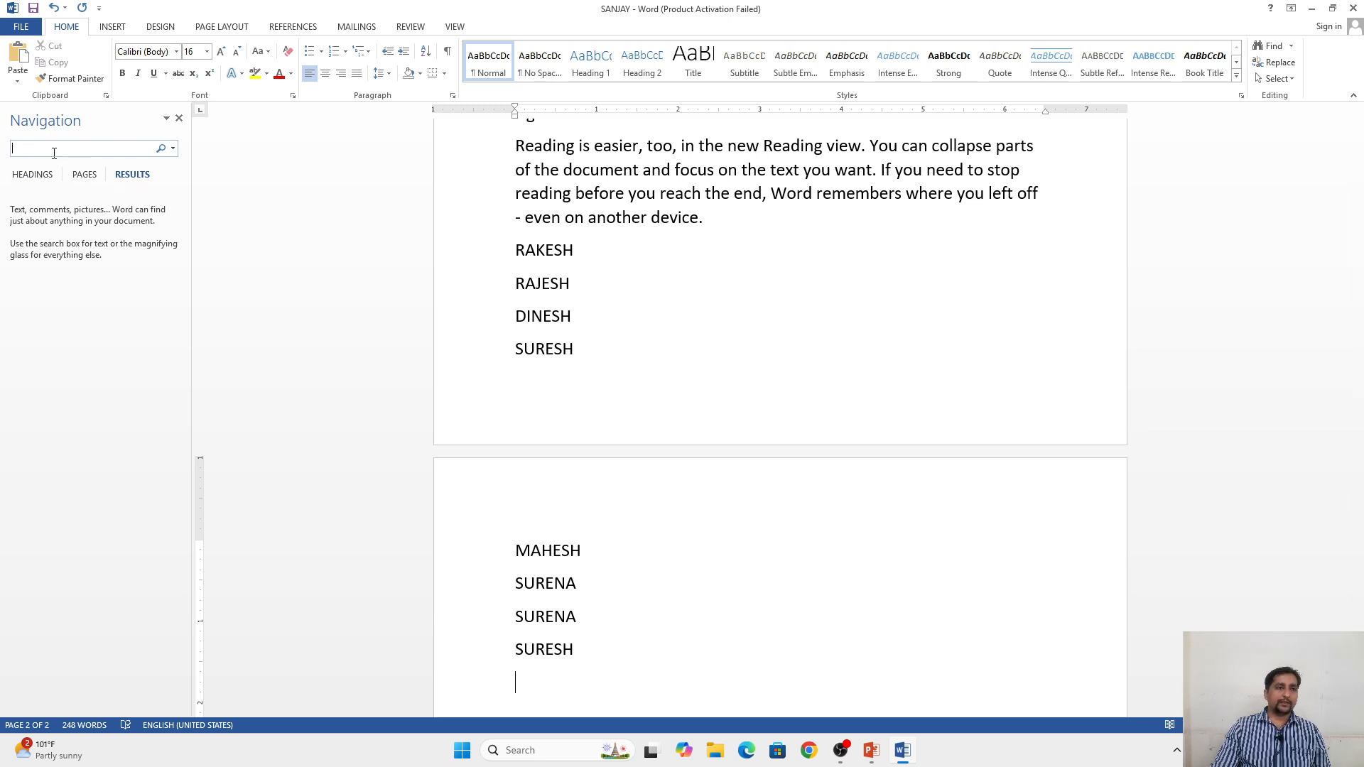
pyautogui.write('RAK')
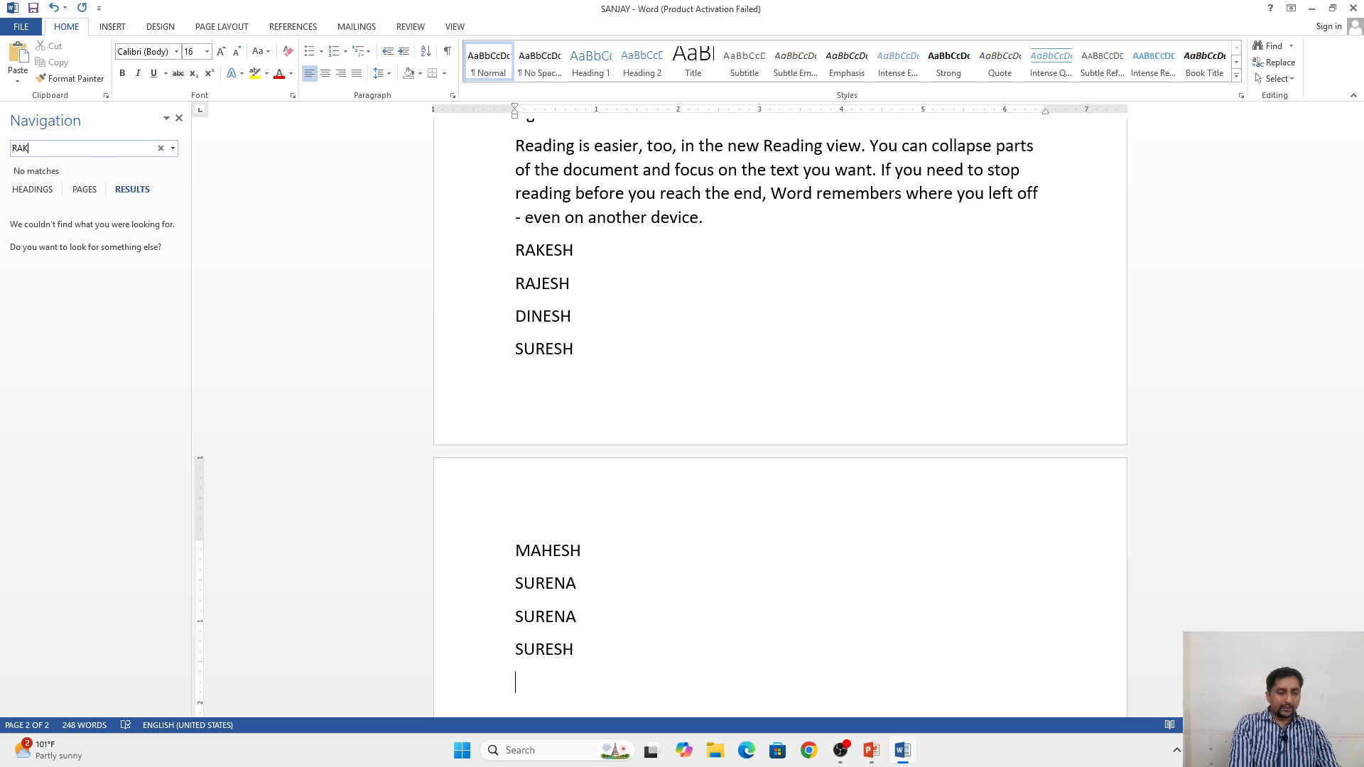
pyautogui.write('ESH')
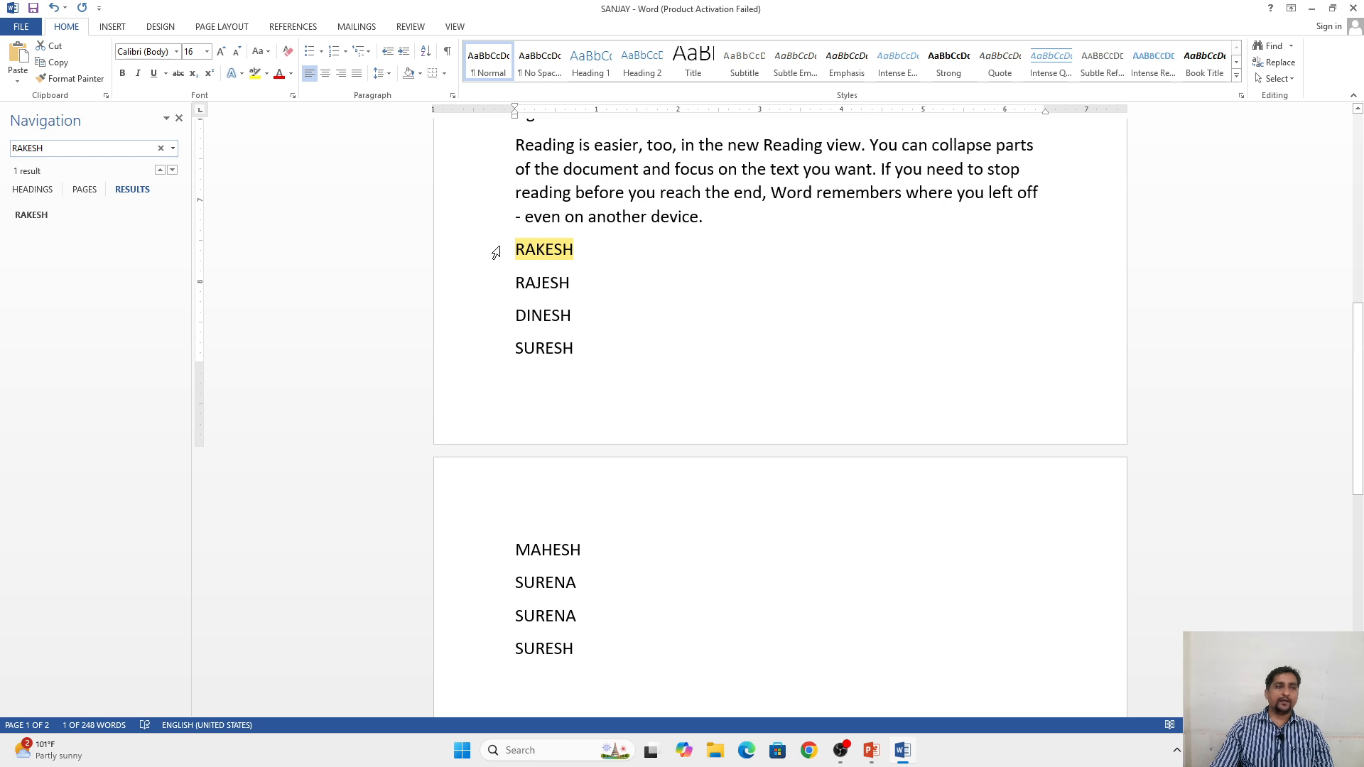
pyautogui.click(172, 172)
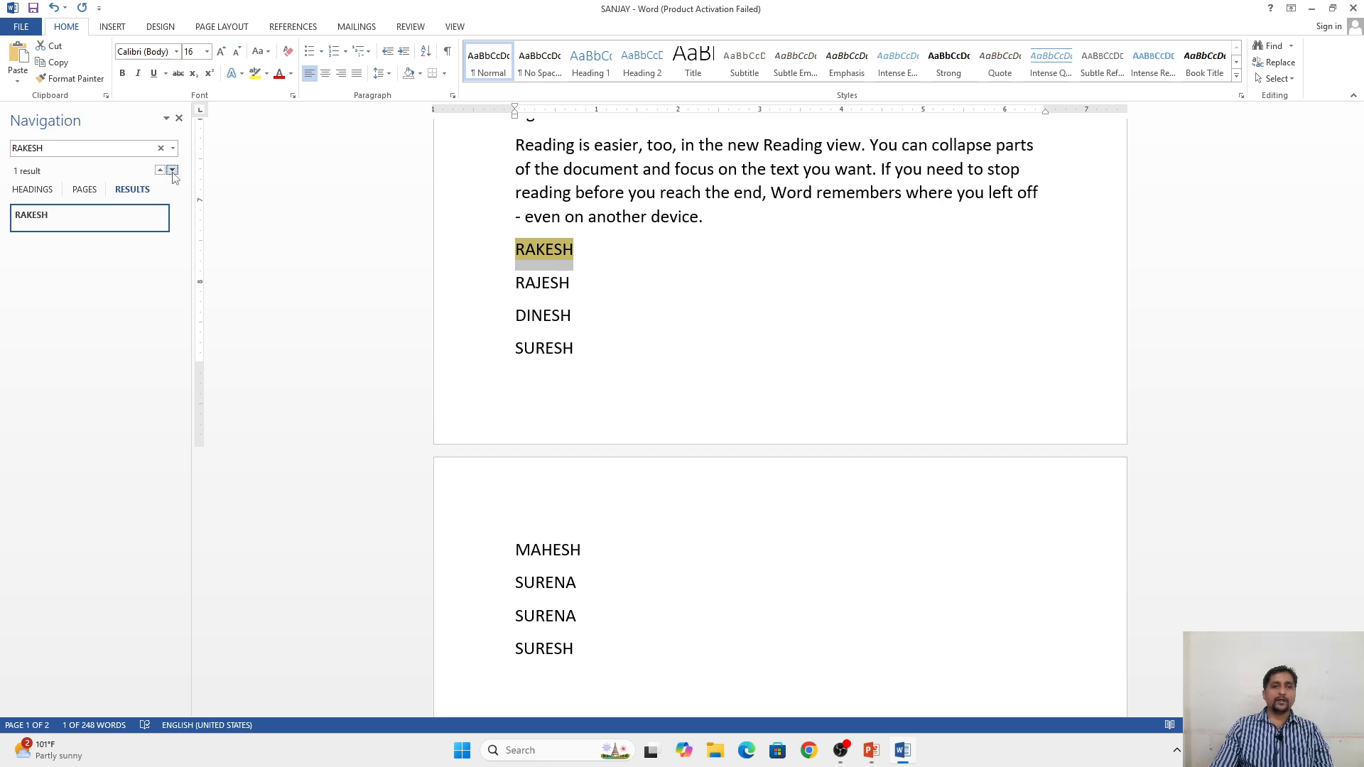
# Step: Clear the search and overwrite the selected first name at the start of the list with the name that appears twice on page 2
pyautogui.click(88, 150)
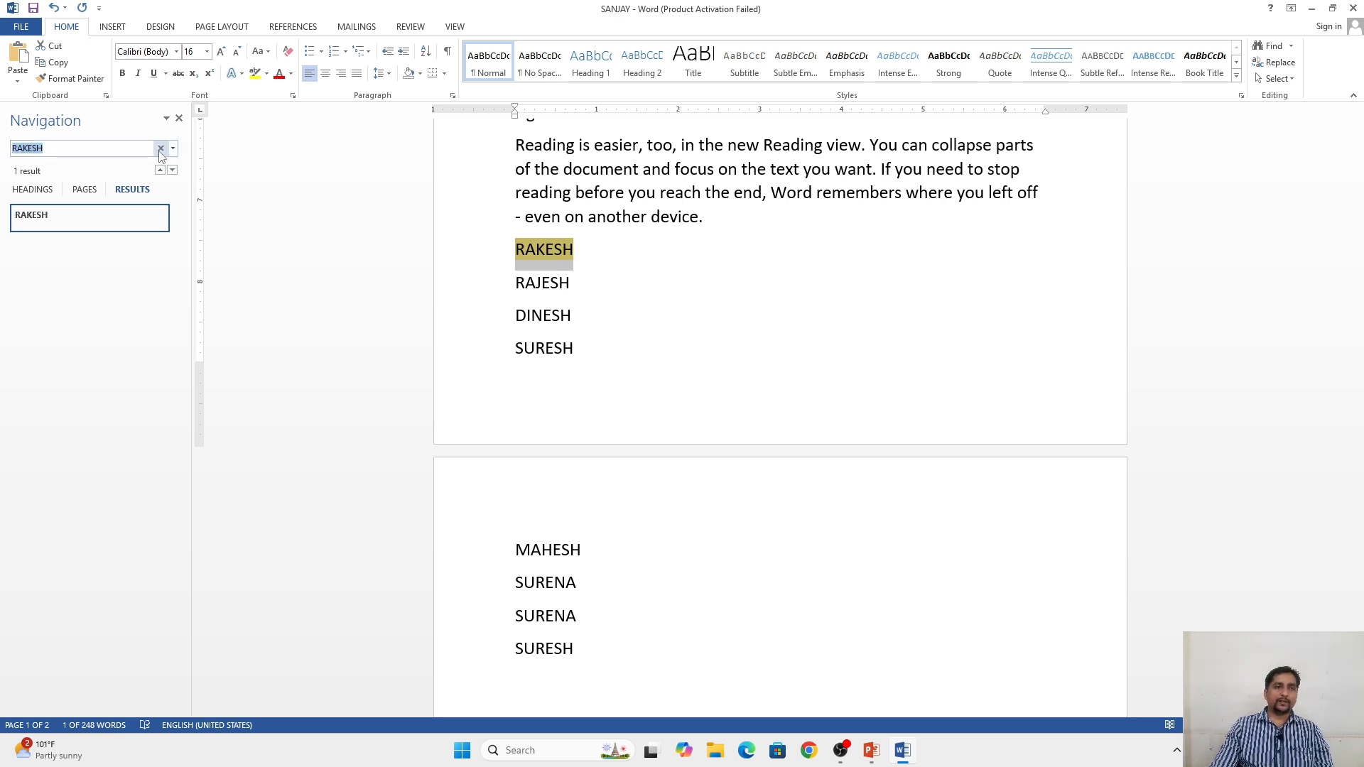
pyautogui.click(160, 149)
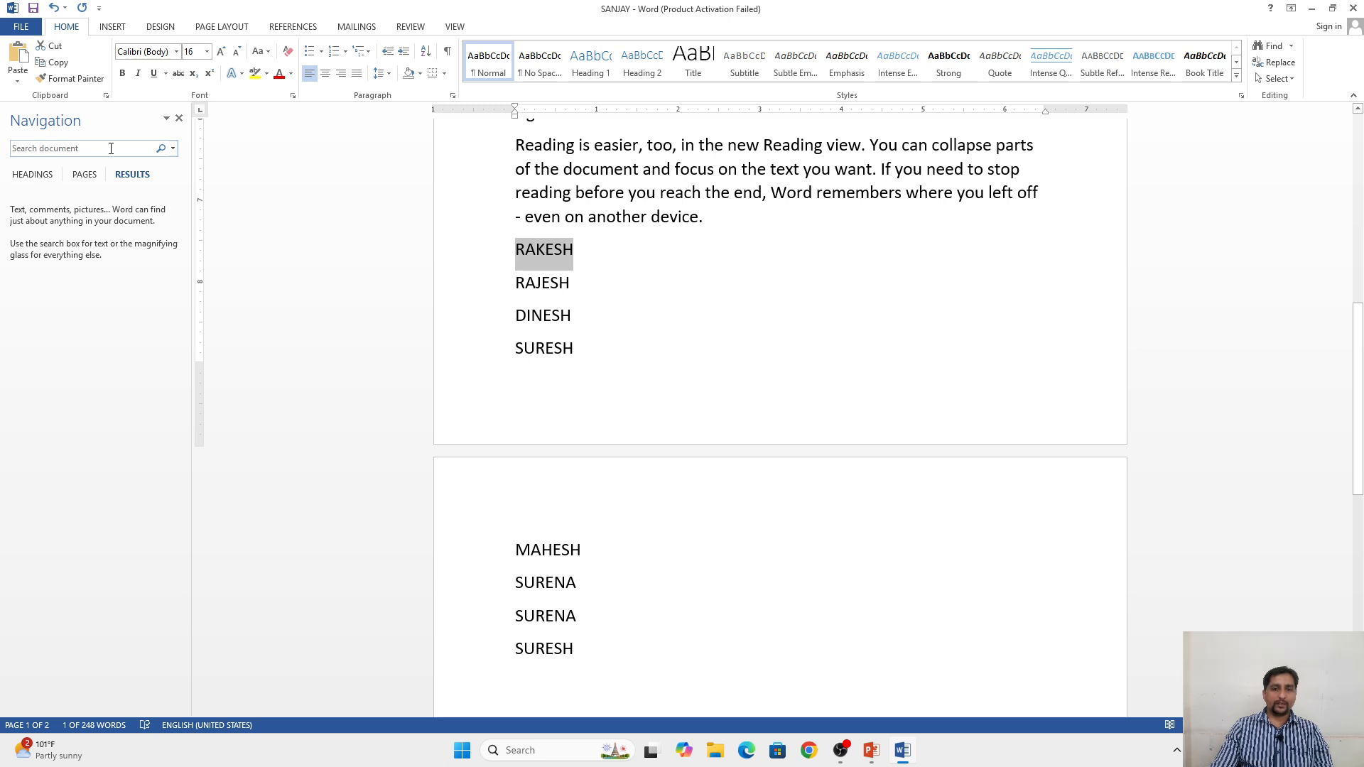
pyautogui.write('SURENA')
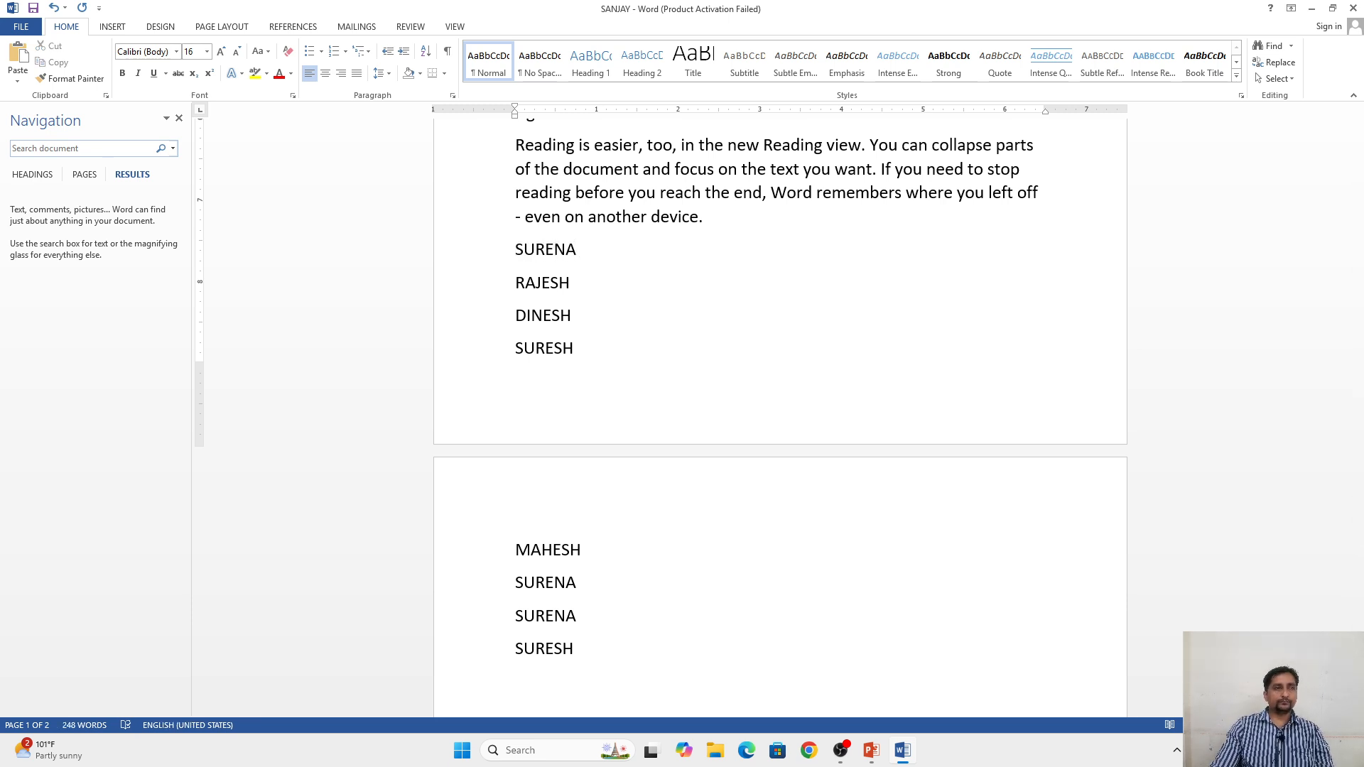
# Step: Search the document for the repeated first name, review its highlighted matches across both pages, and close the search
pyautogui.click(95, 149)
pyautogui.write('S')
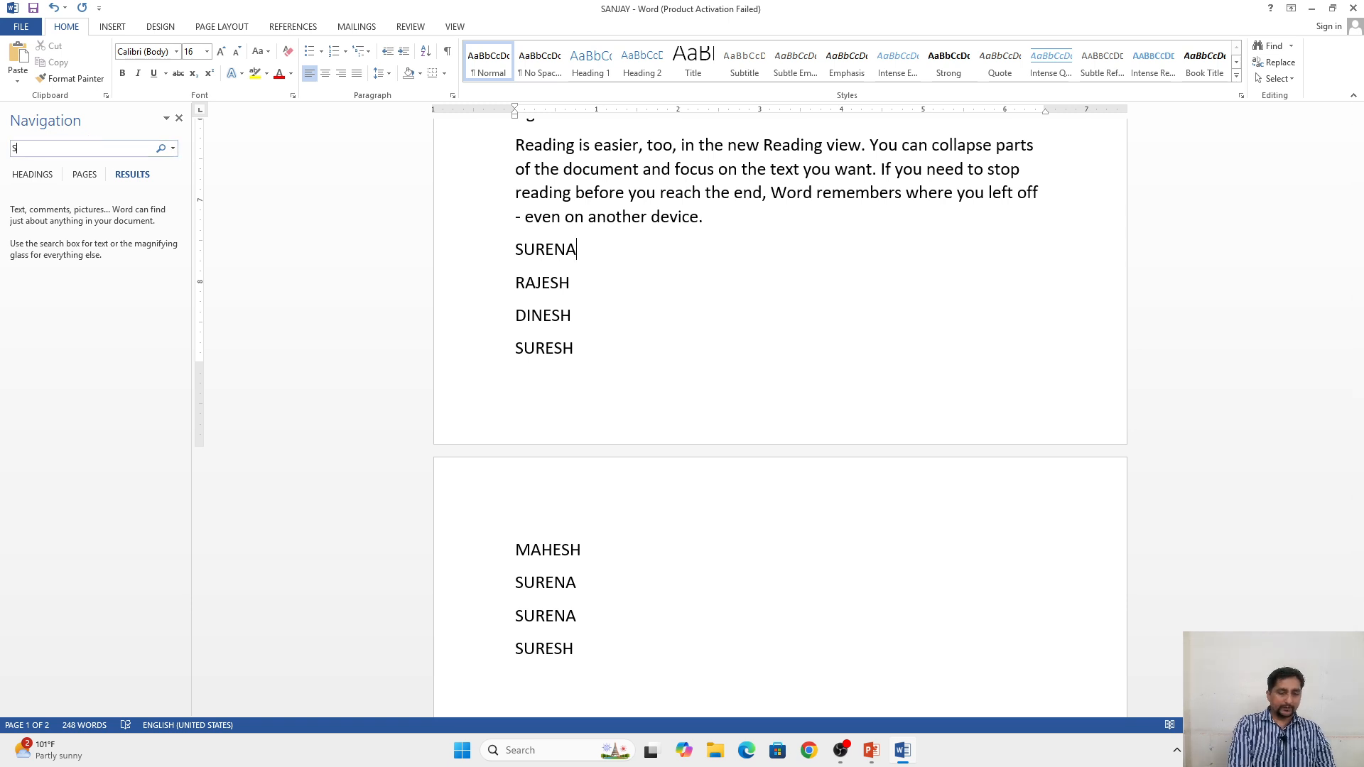
pyautogui.write('URENA')
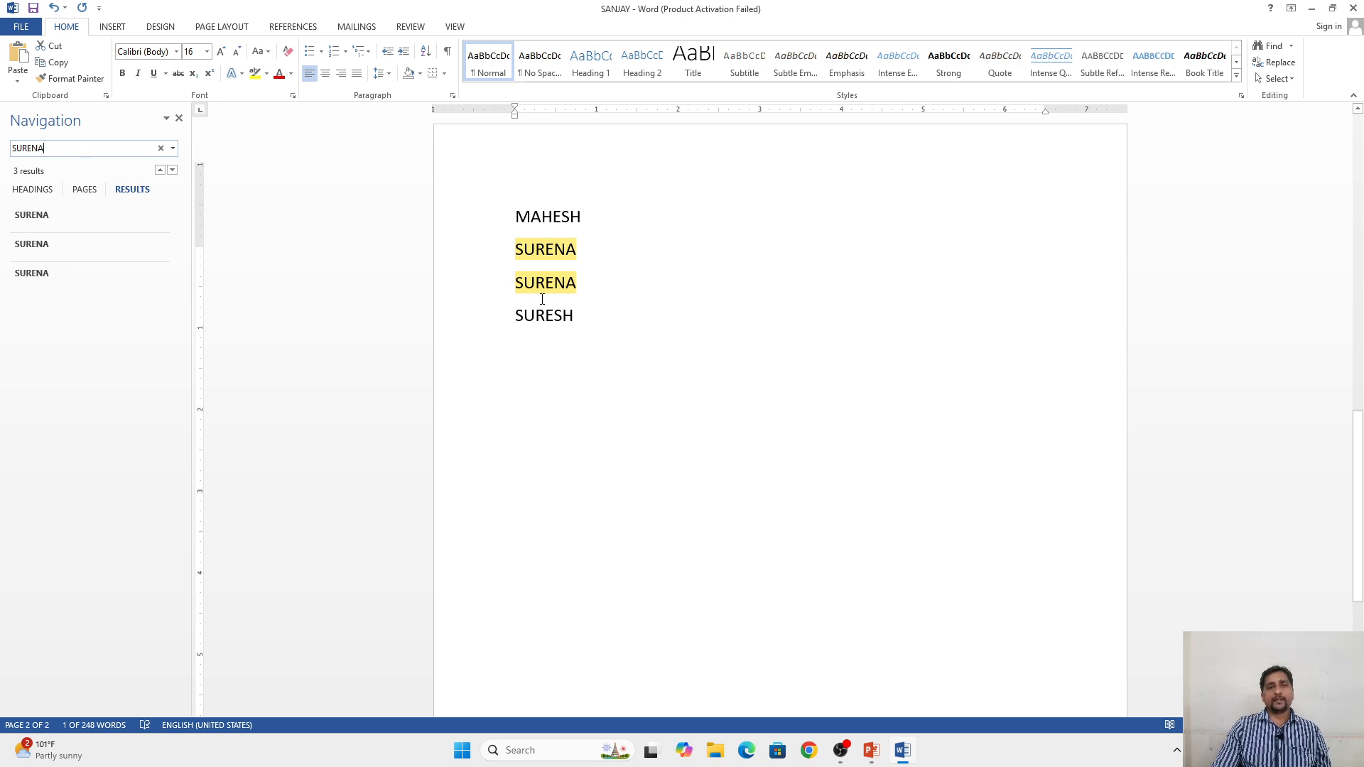
pyautogui.scroll(5, 541, 299)
pyautogui.scroll(2, 542, 321)
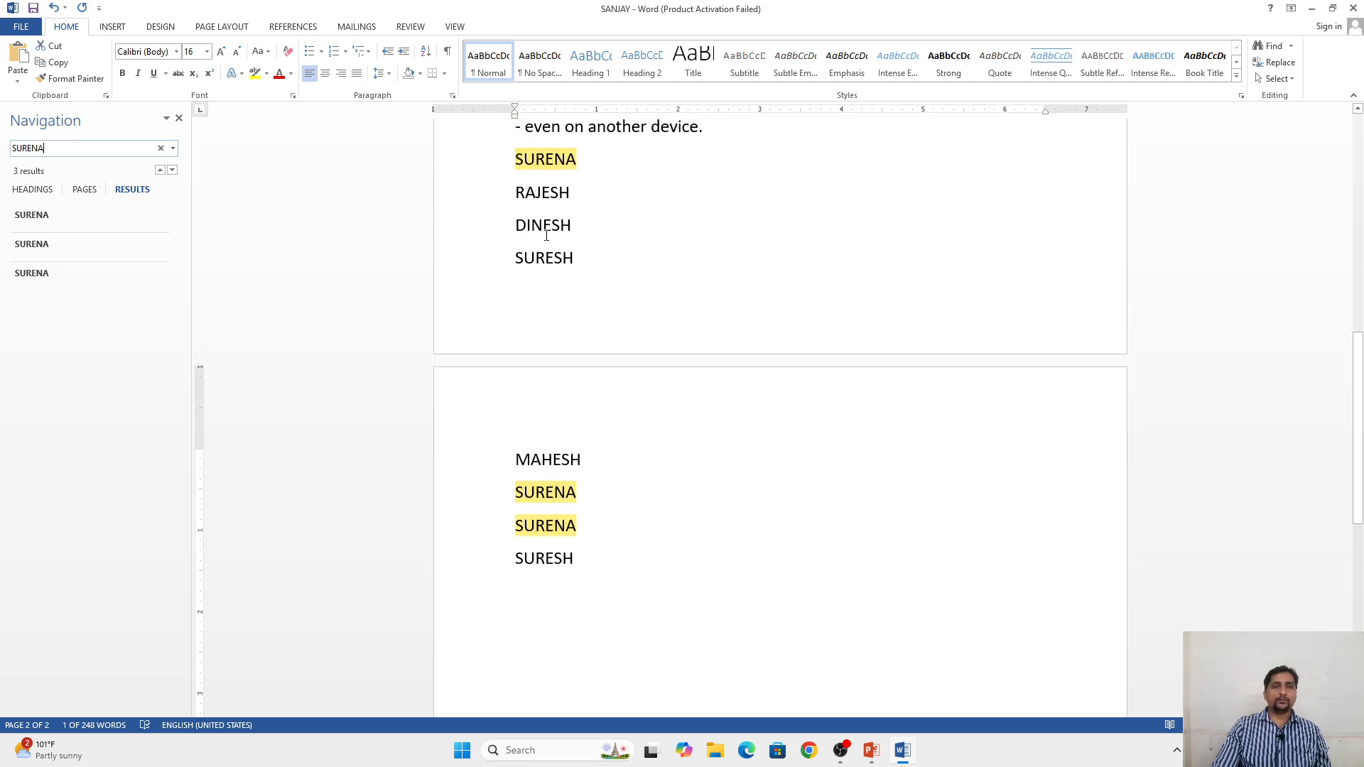
pyautogui.scroll(1, 542, 209)
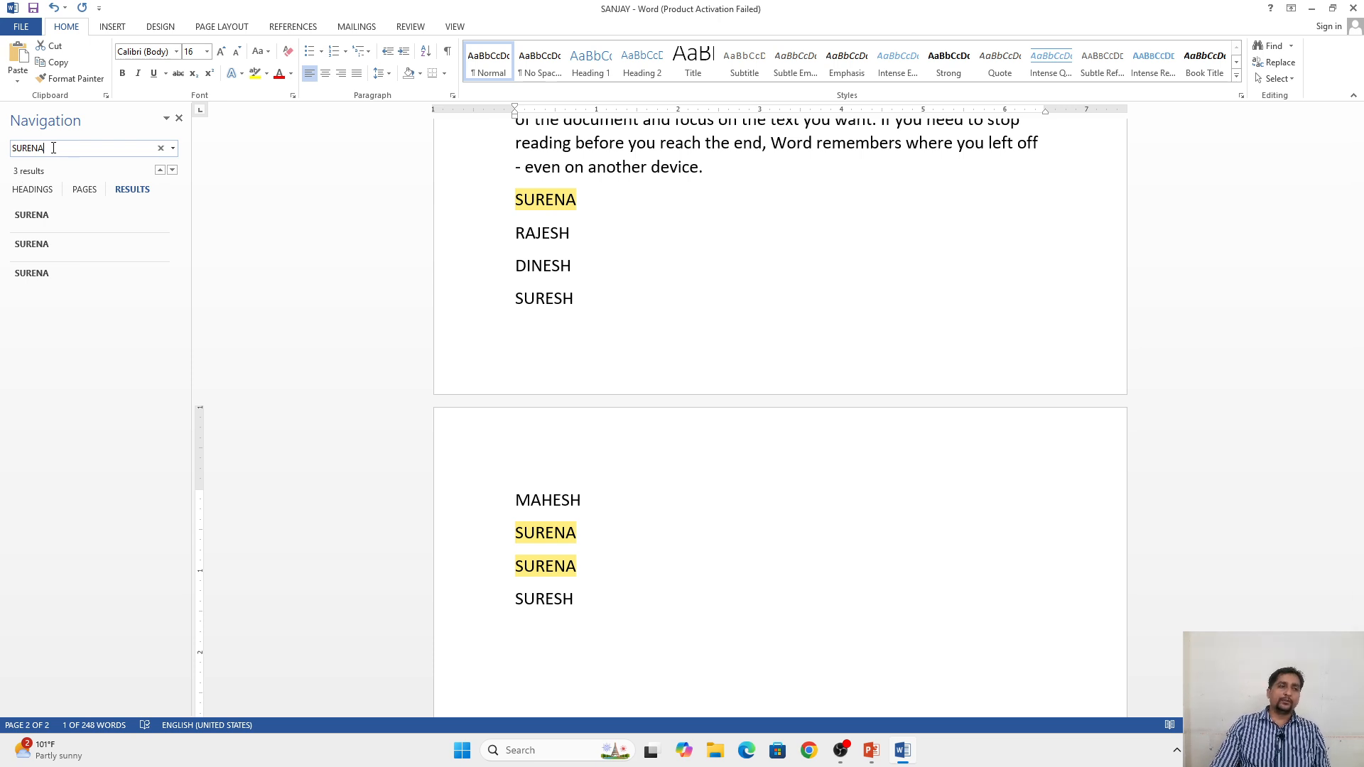
pyautogui.click(178, 118)
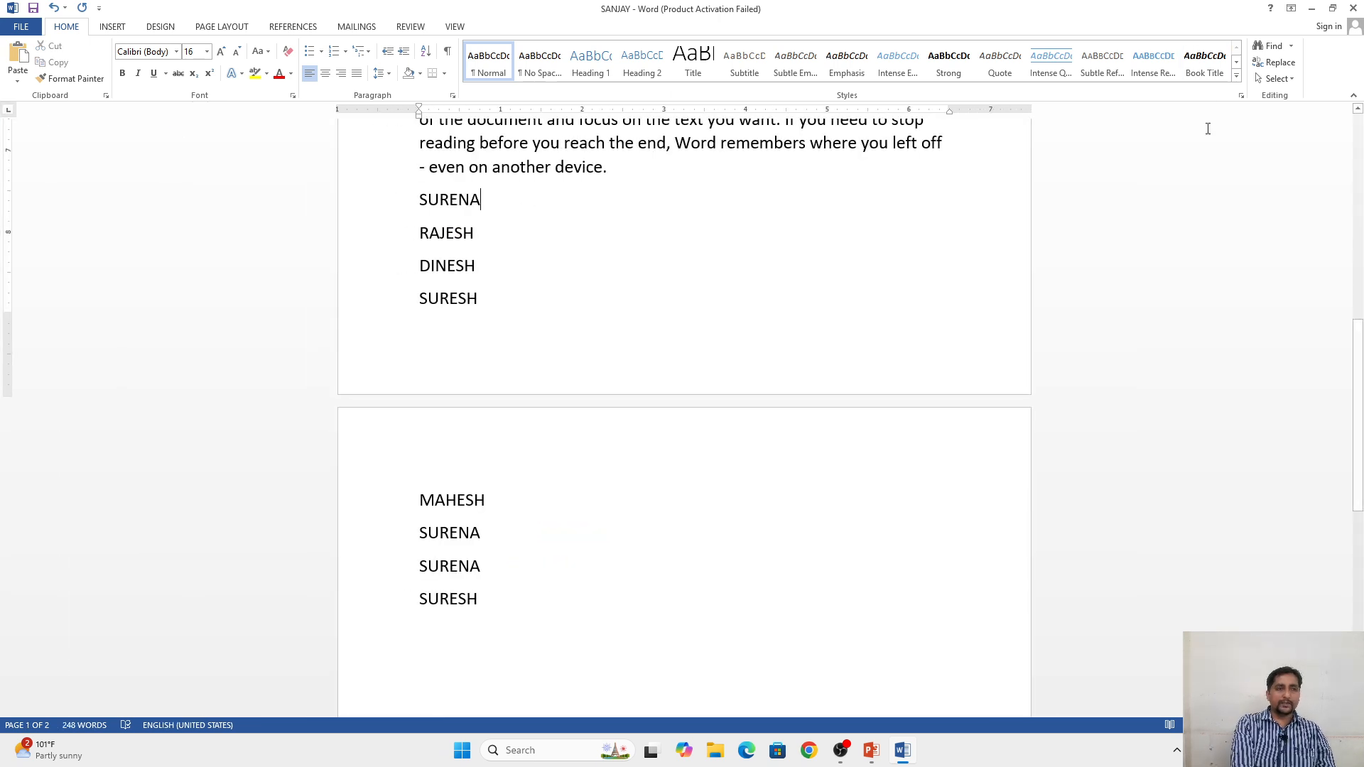
# Step: Reopen the document search with the same term, place the cursor below the last name, and close the search
pyautogui.hotkey('ctrl', 'f')
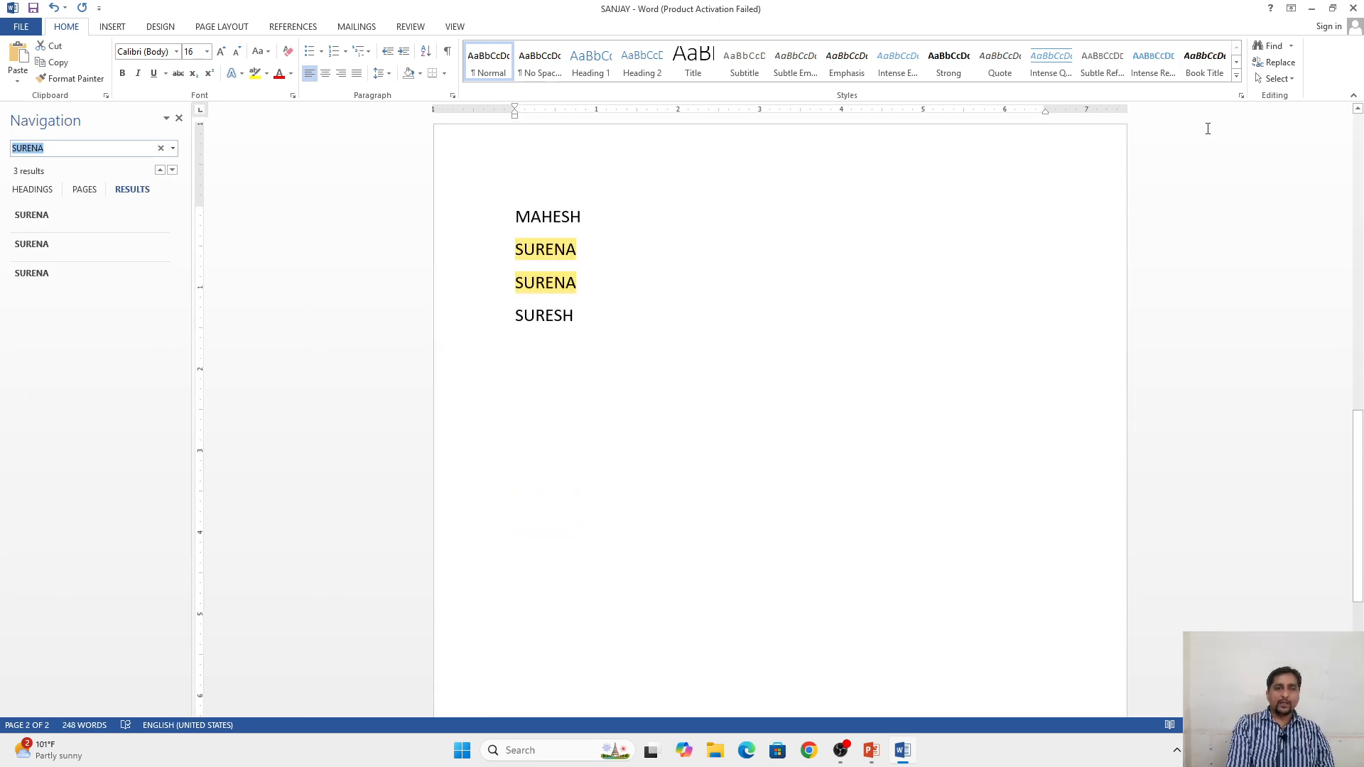
pyautogui.click(838, 389)
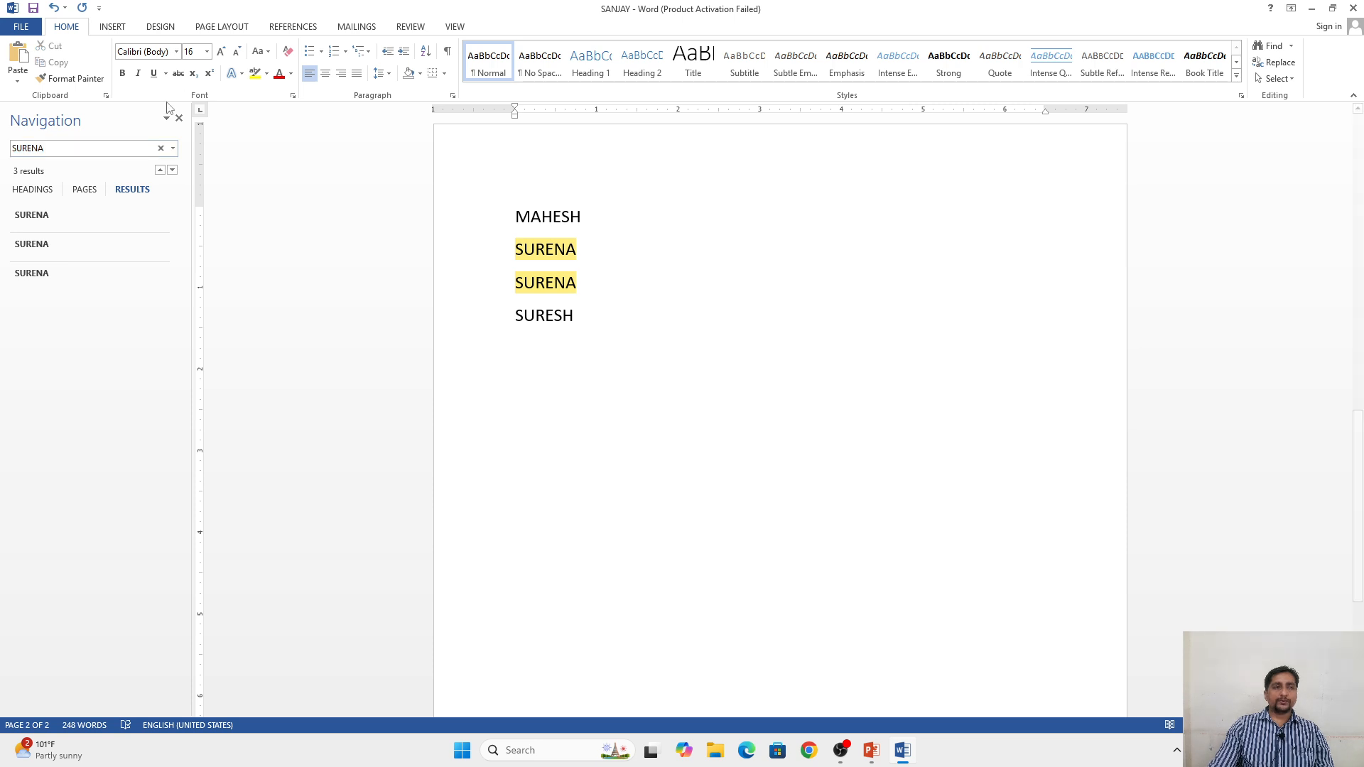
pyautogui.click(178, 118)
# Step: Set up a find-and-replace that substitutes the repeated first name with the last name in the list, keeping the dialog clear of the names
pyautogui.click(1275, 62)
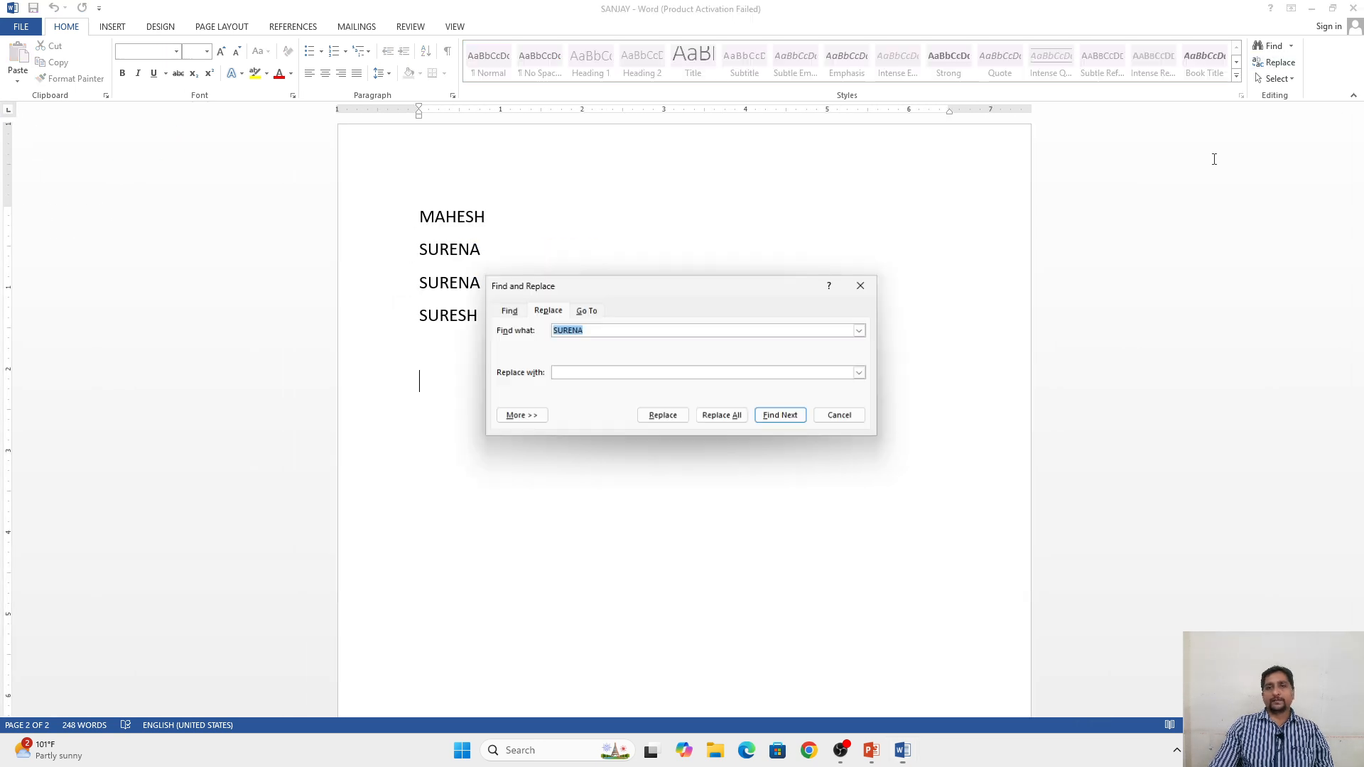
pyautogui.moveTo(675, 285); pyautogui.dragTo(948, 36)
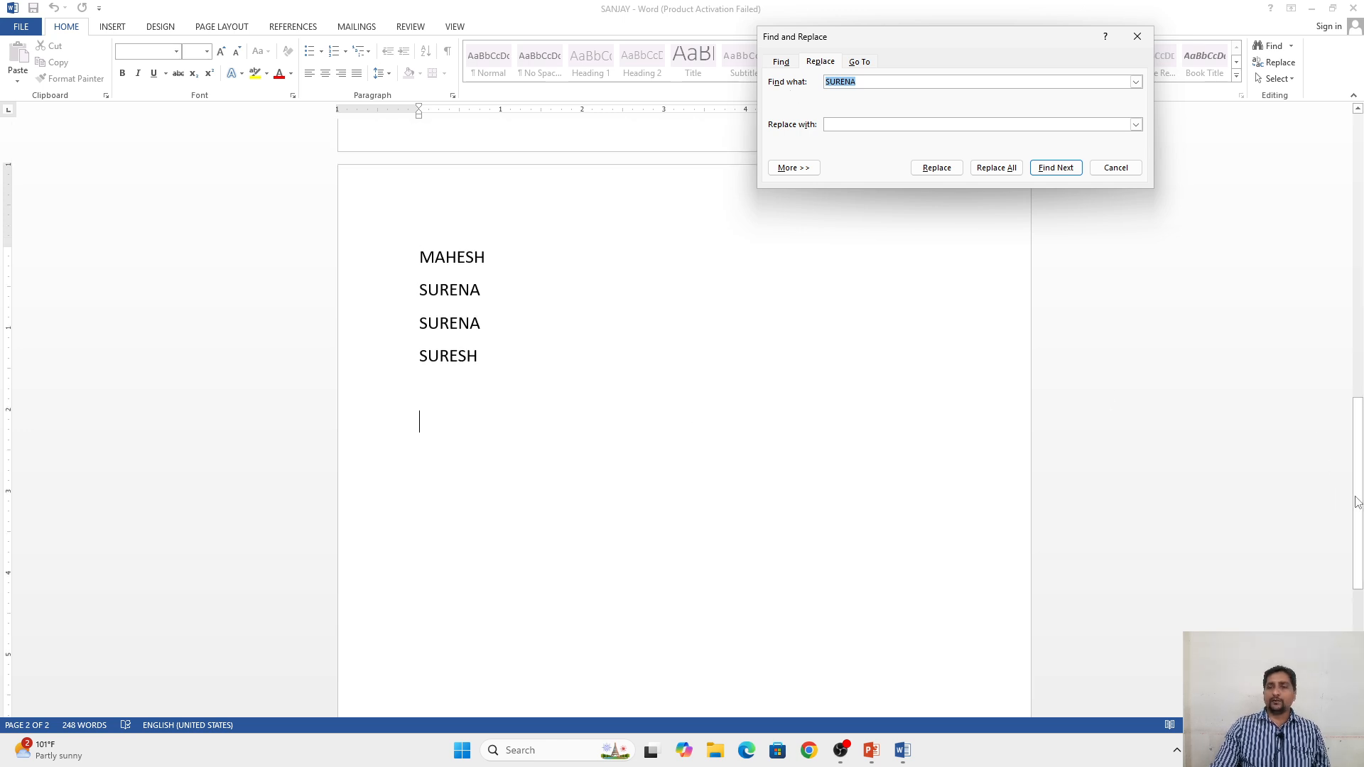
pyautogui.moveTo(1356, 481); pyautogui.dragTo(1357, 382)
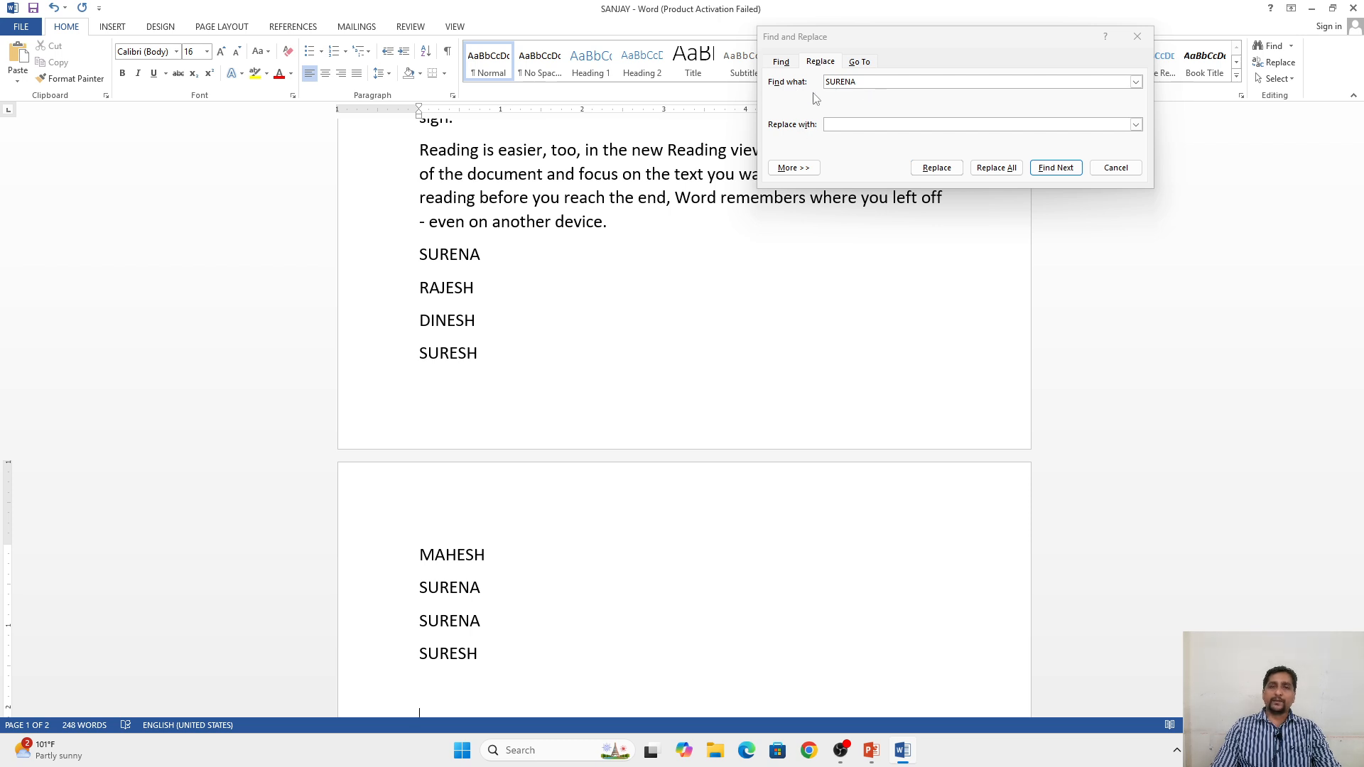
pyautogui.click(861, 83)
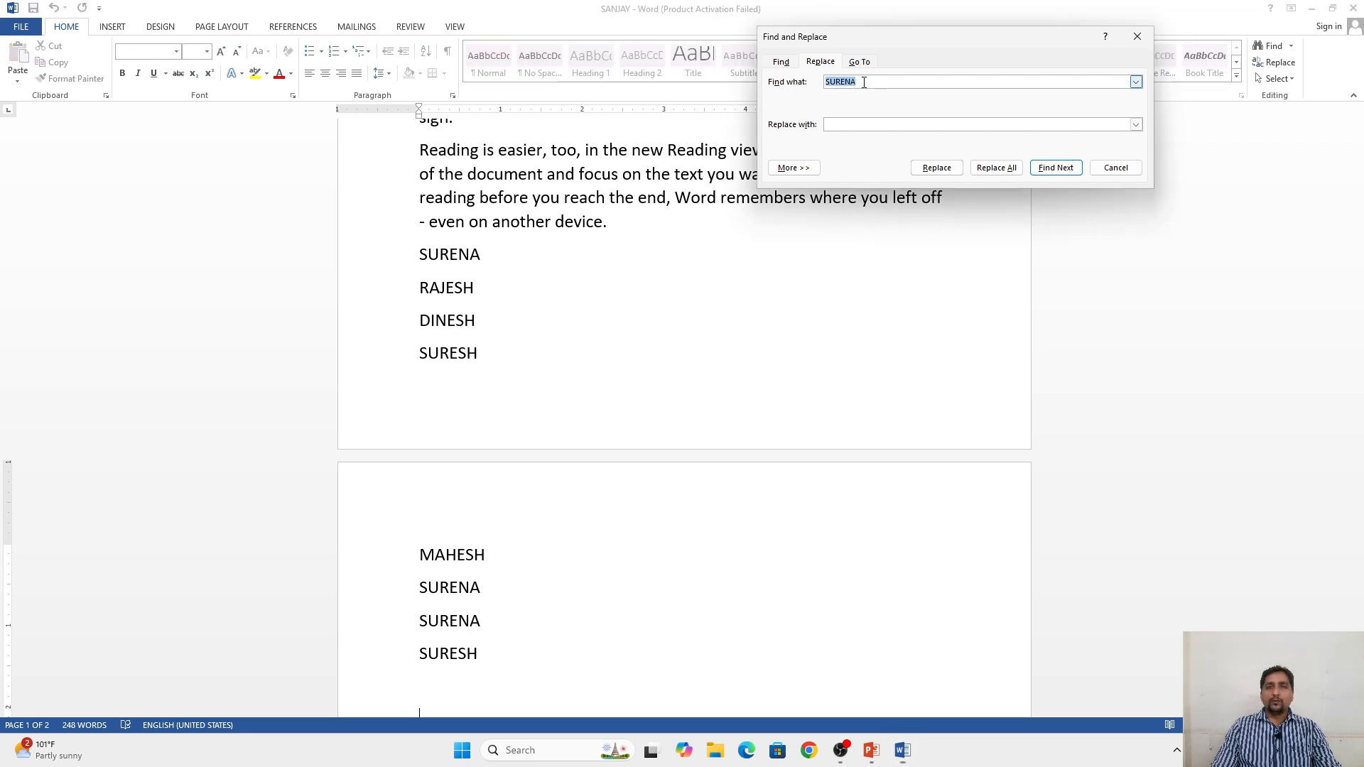
pyautogui.click(863, 82)
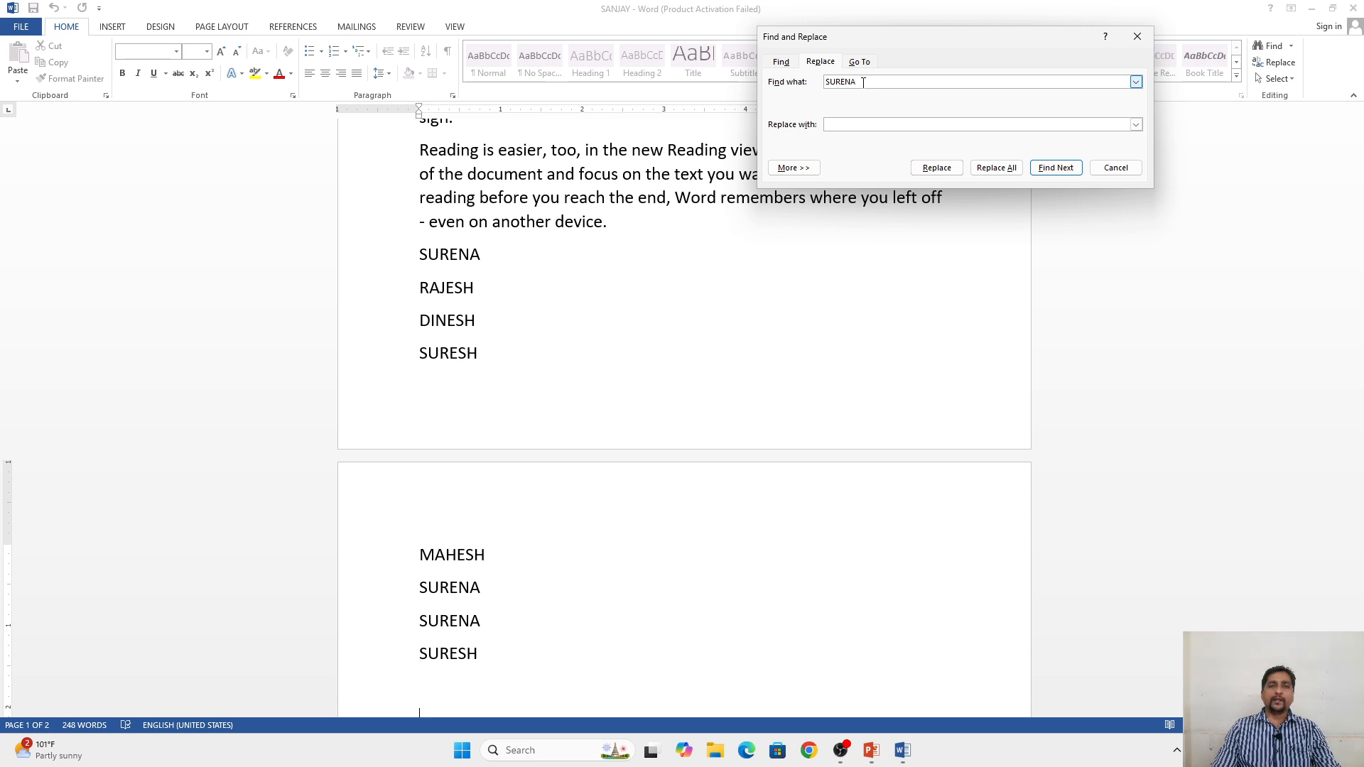
pyautogui.click(855, 126)
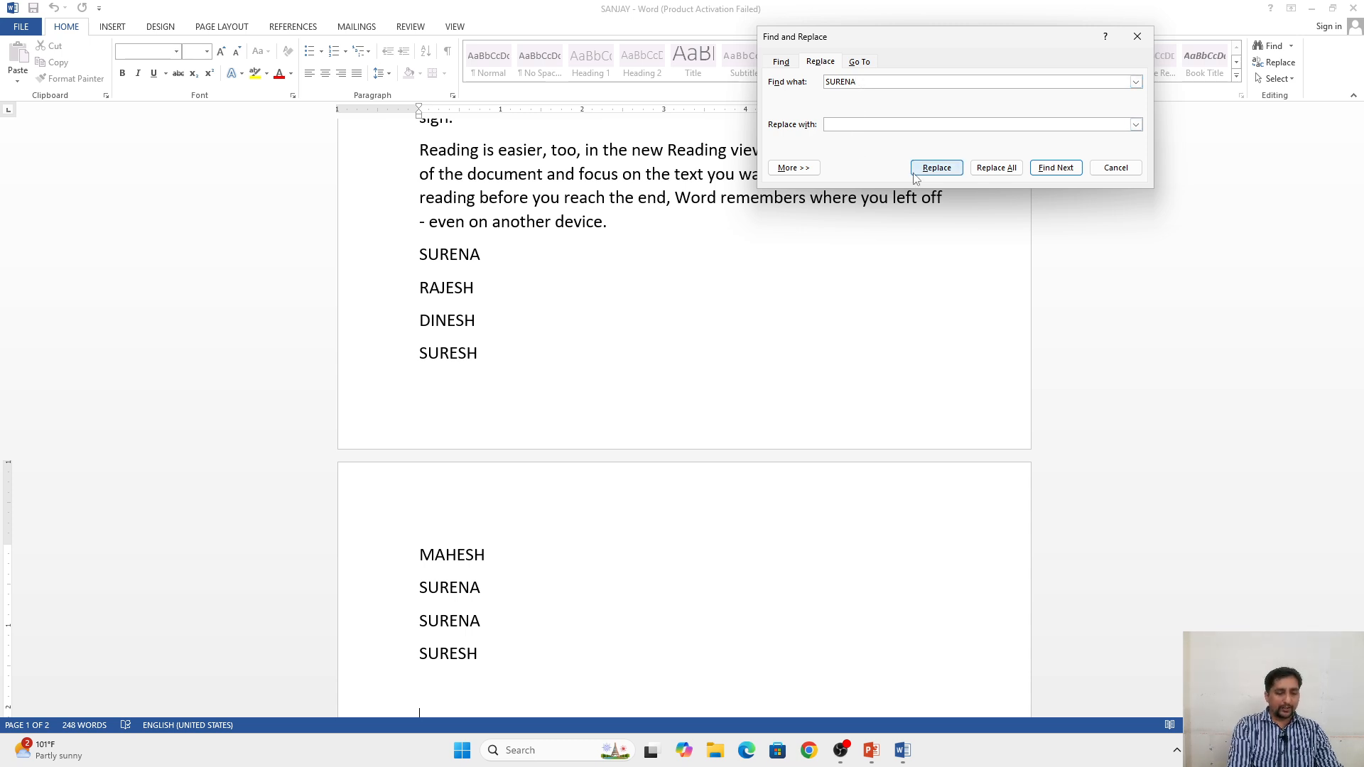
pyautogui.write('SURESH')
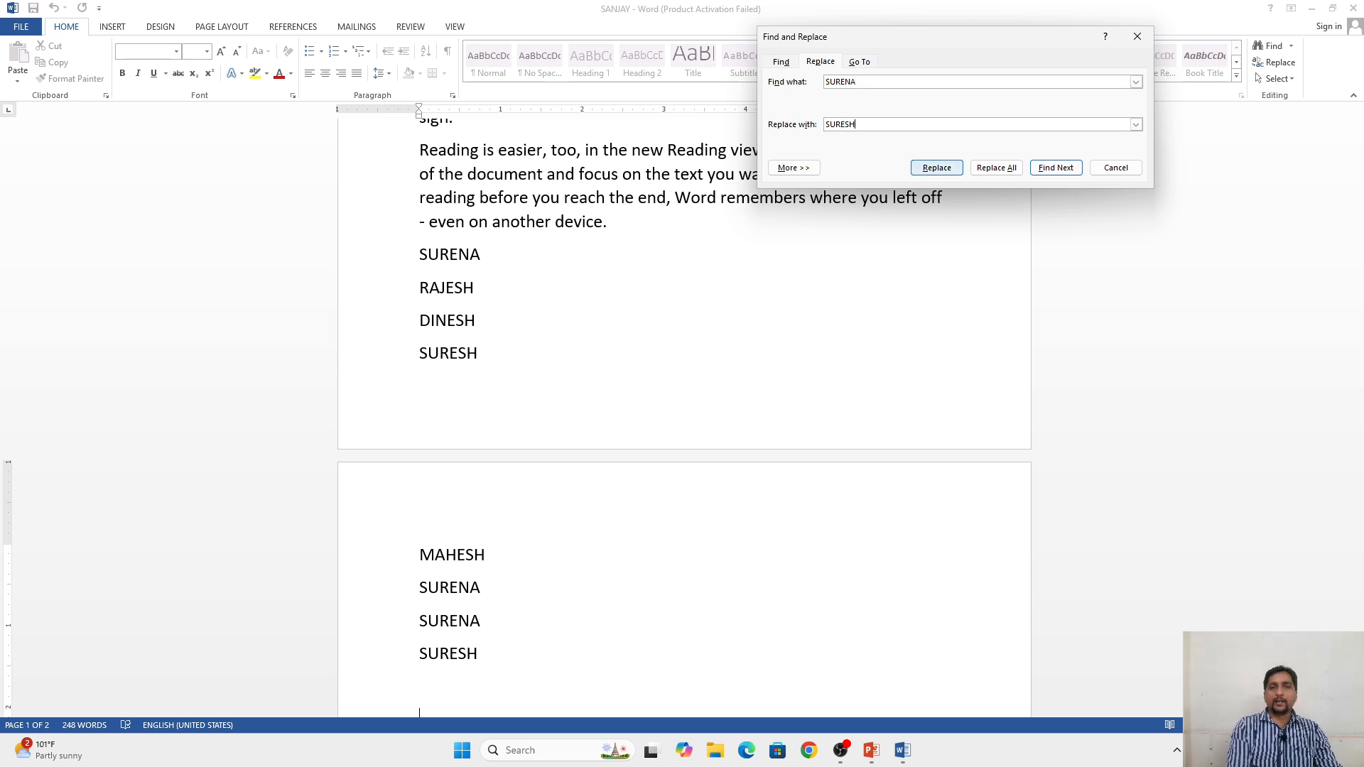
# Step: Replace only the first occurrence of the searched name, starting from the beginning of the name list
pyautogui.click(417, 255)
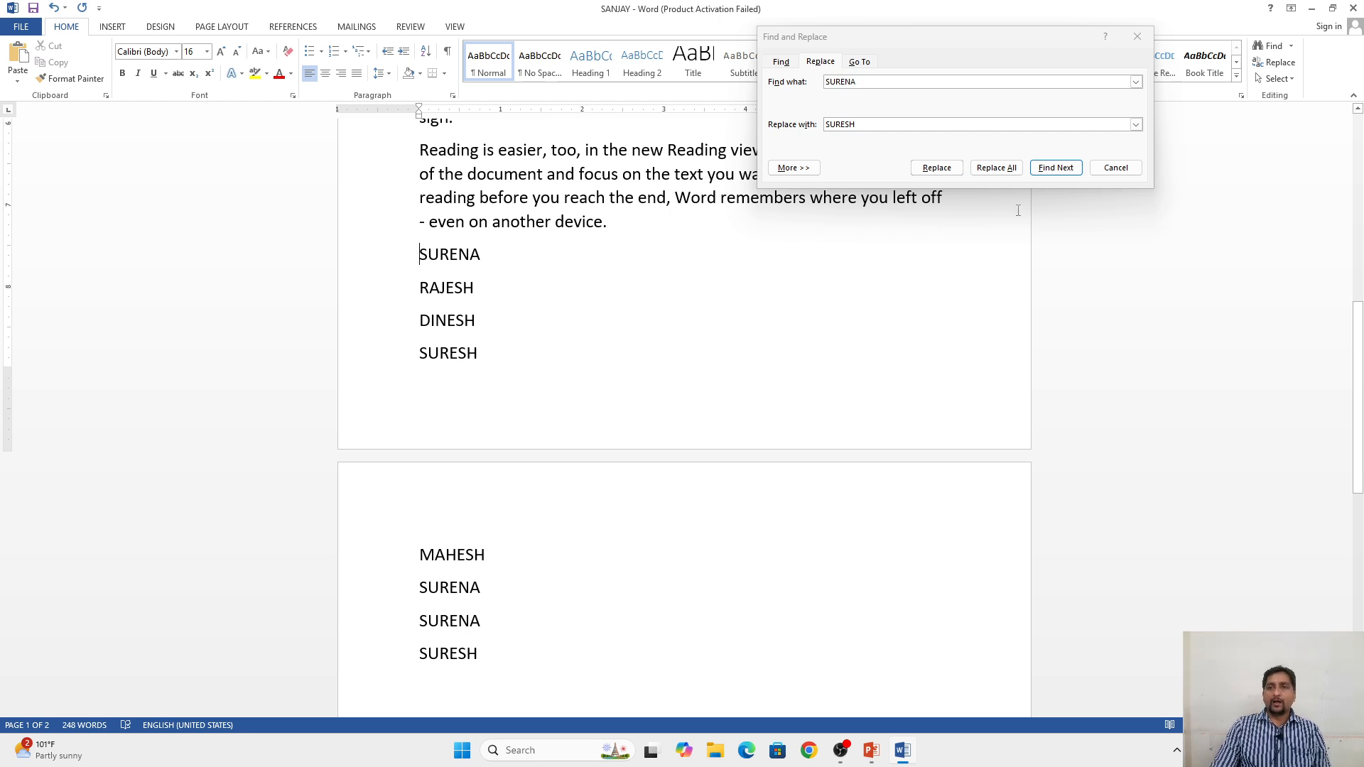
pyautogui.click(934, 169)
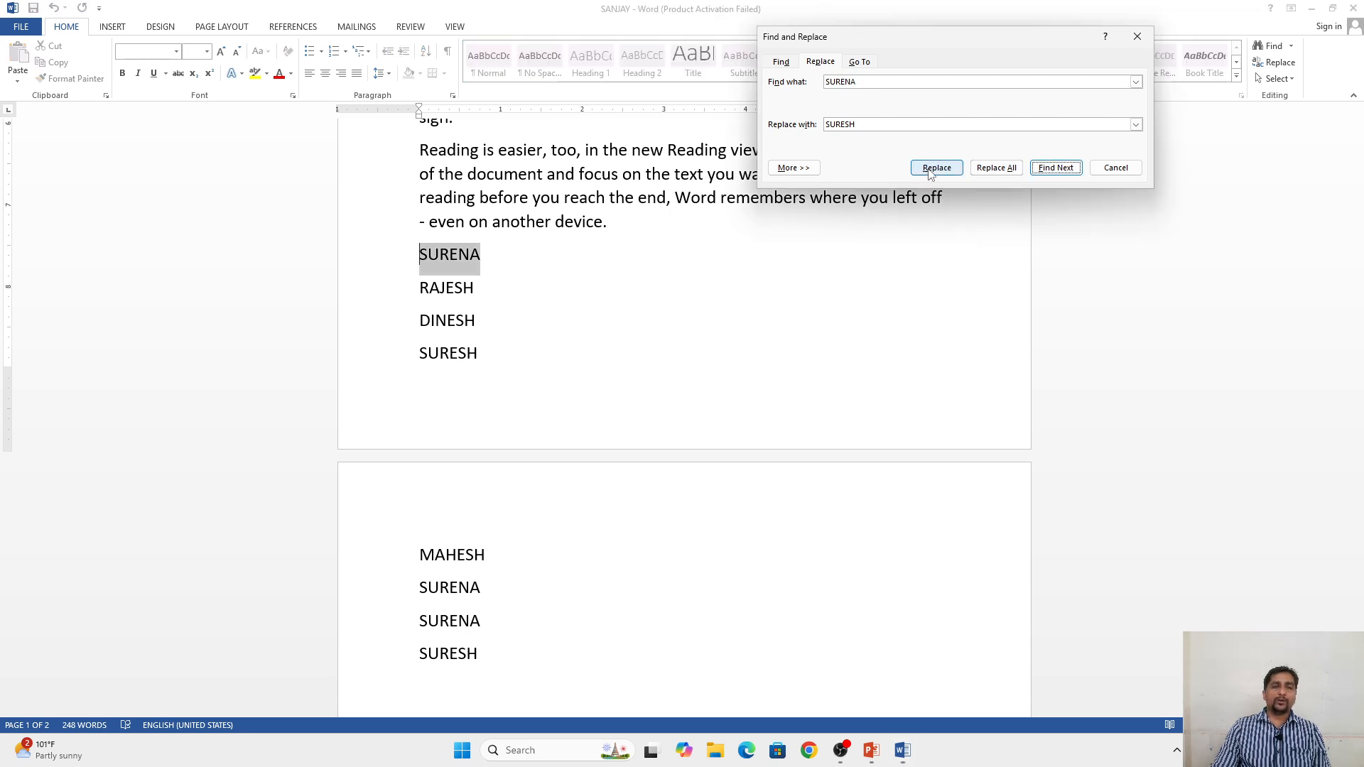
pyautogui.click(932, 171)
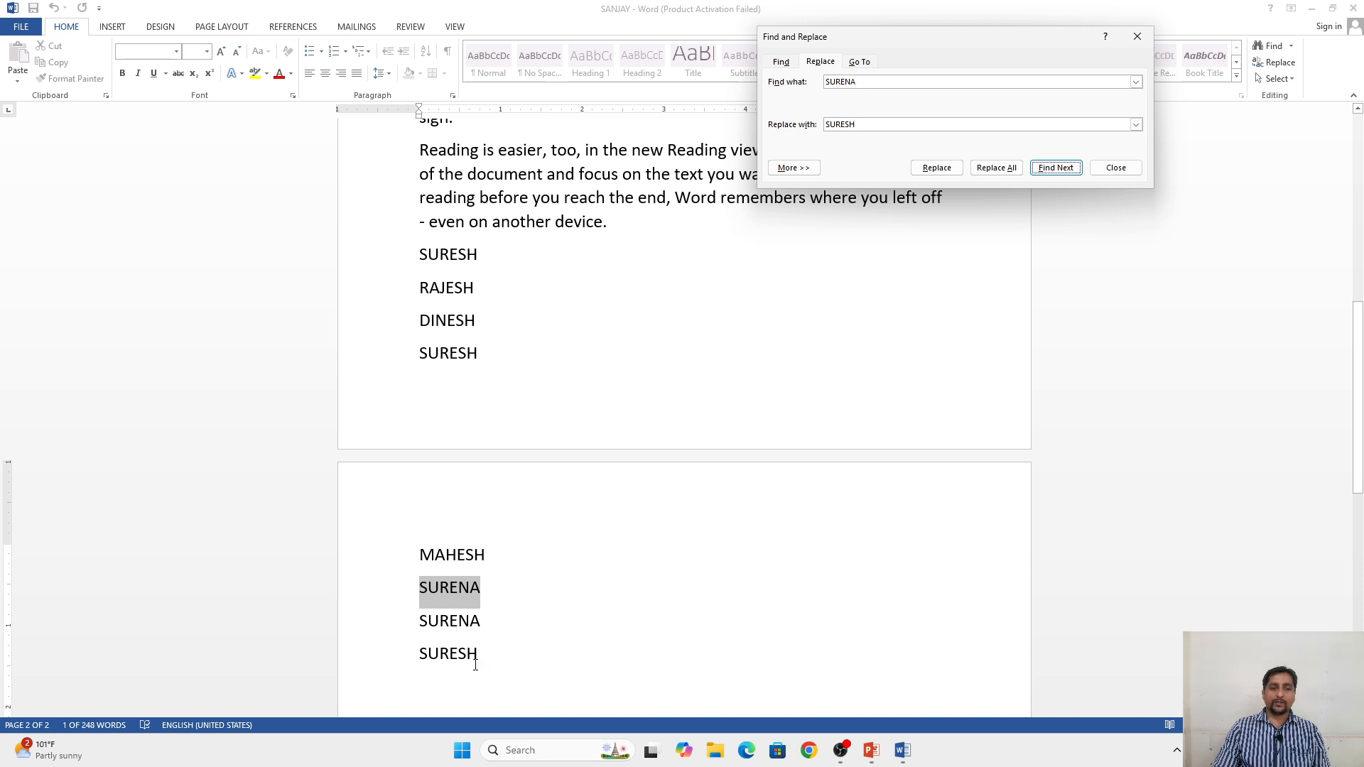
# Step: Replace all remaining occurrences of the searched name in the document and close Find and Replace
pyautogui.click(988, 170)
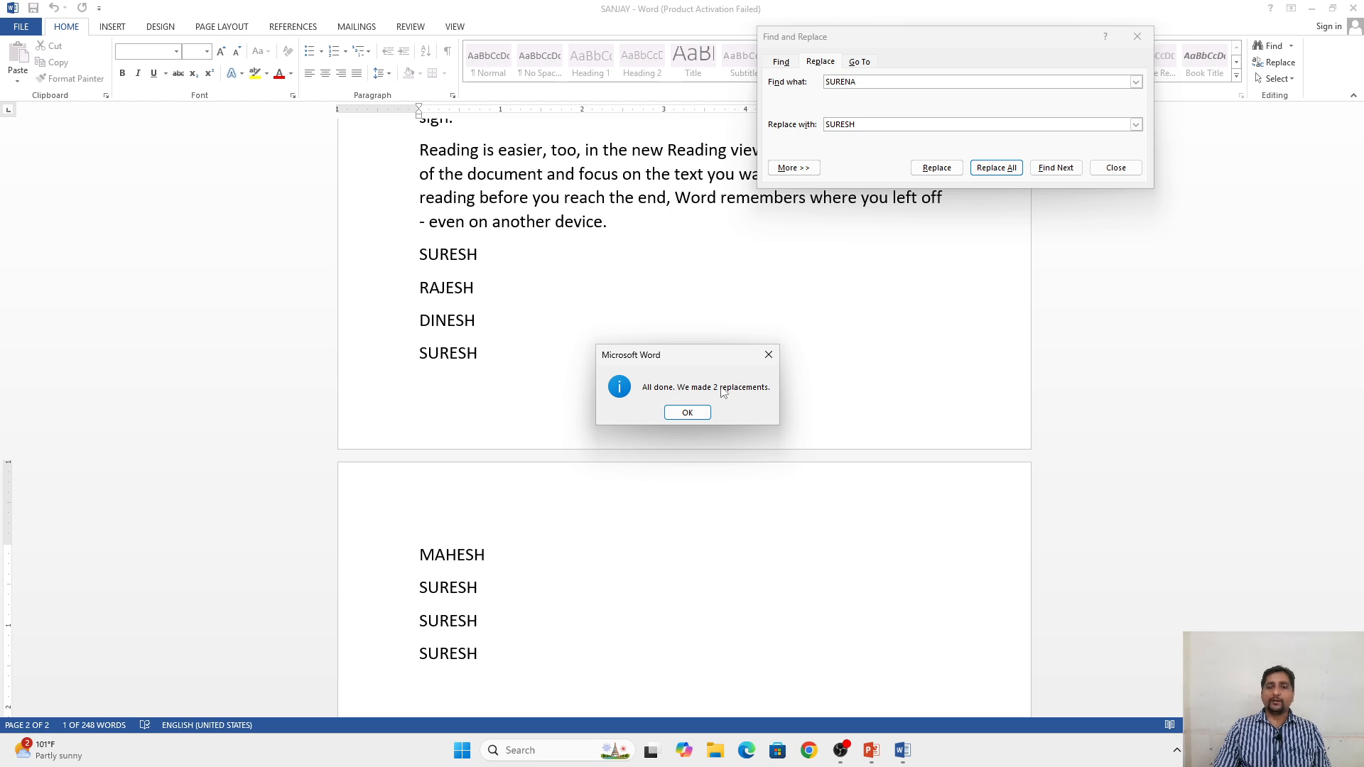
pyautogui.click(686, 413)
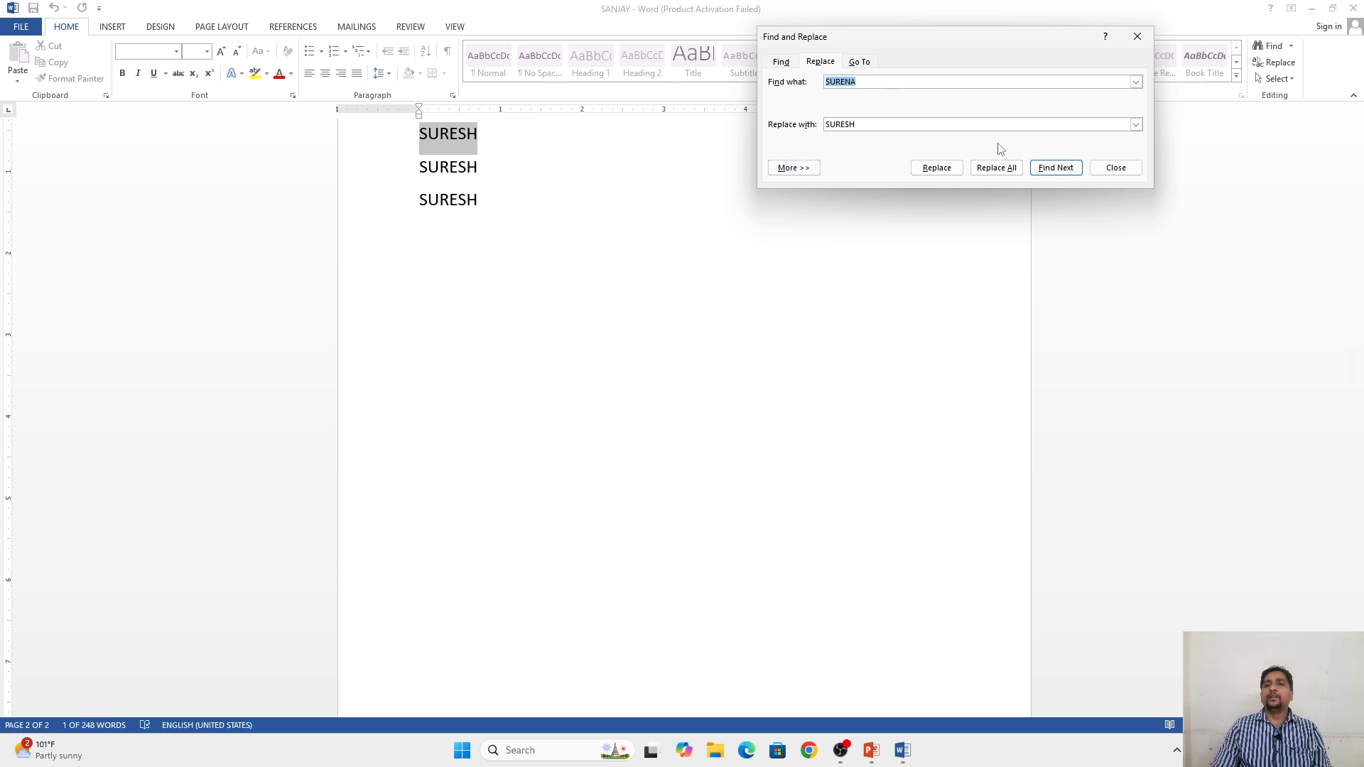
pyautogui.click(1115, 167)
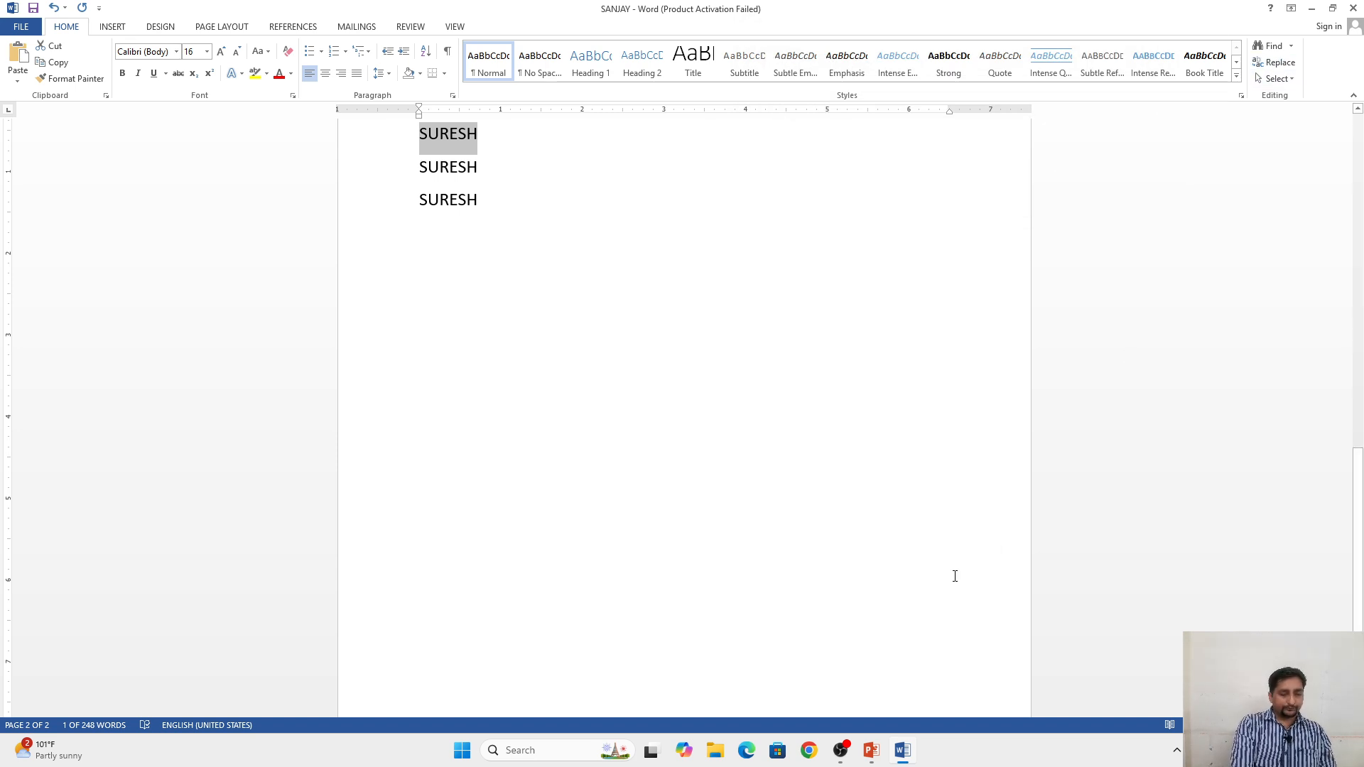
# Step: Search the document for the replacement name, review the highlighted matches, and close the search
pyautogui.hotkey('ctrl', 'f')
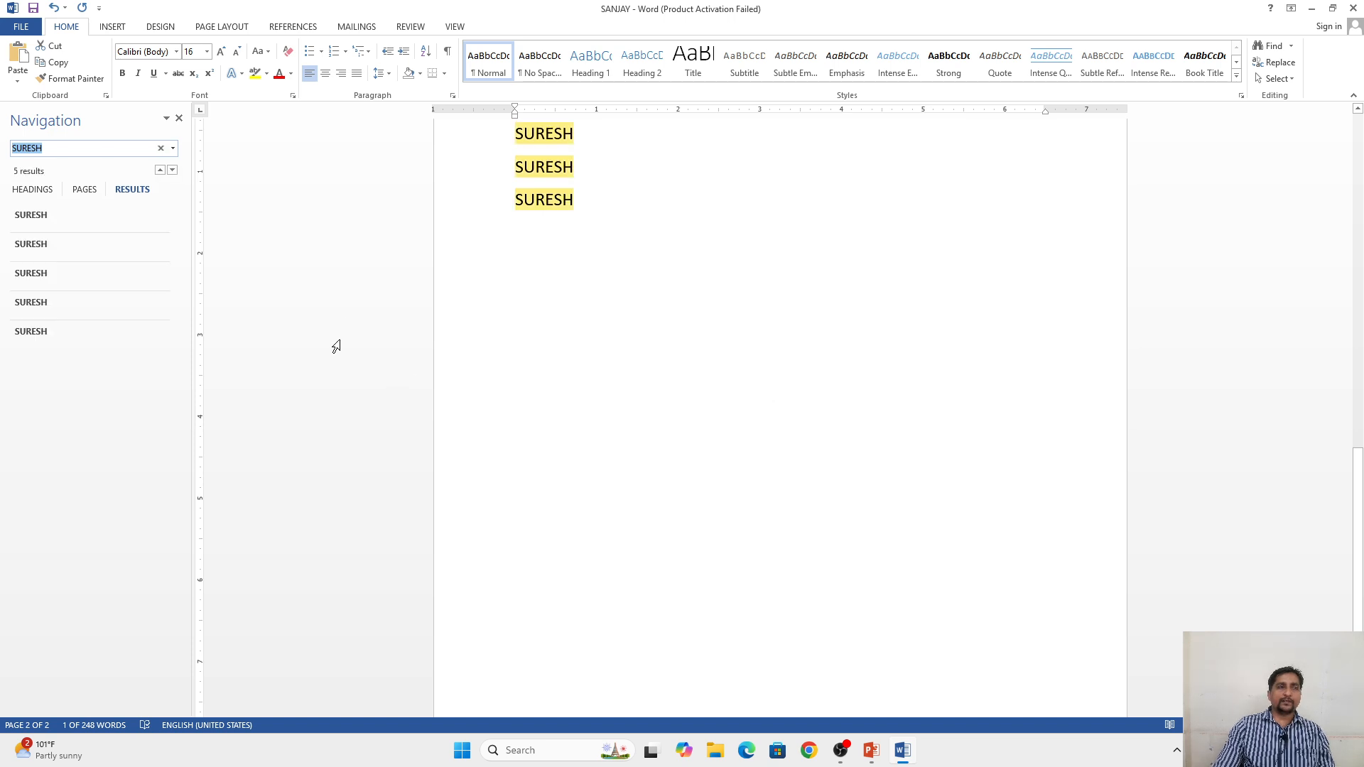
pyautogui.scroll(1, 216, 164)
pyautogui.click(178, 118)
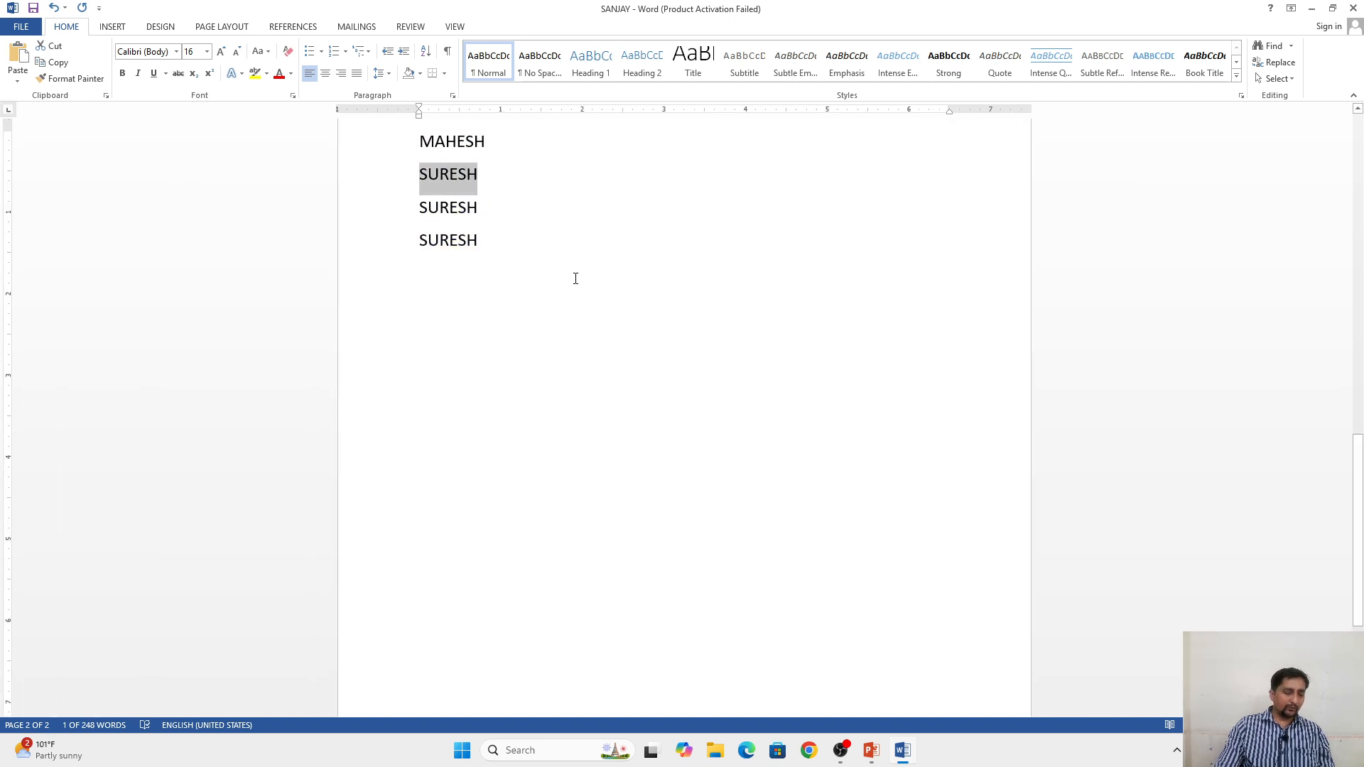
# Step: Set up Go To in the Find and Replace dialog with Page as the target, keeping the dialog below the name list
pyautogui.hotkey('ctrl', 'h')
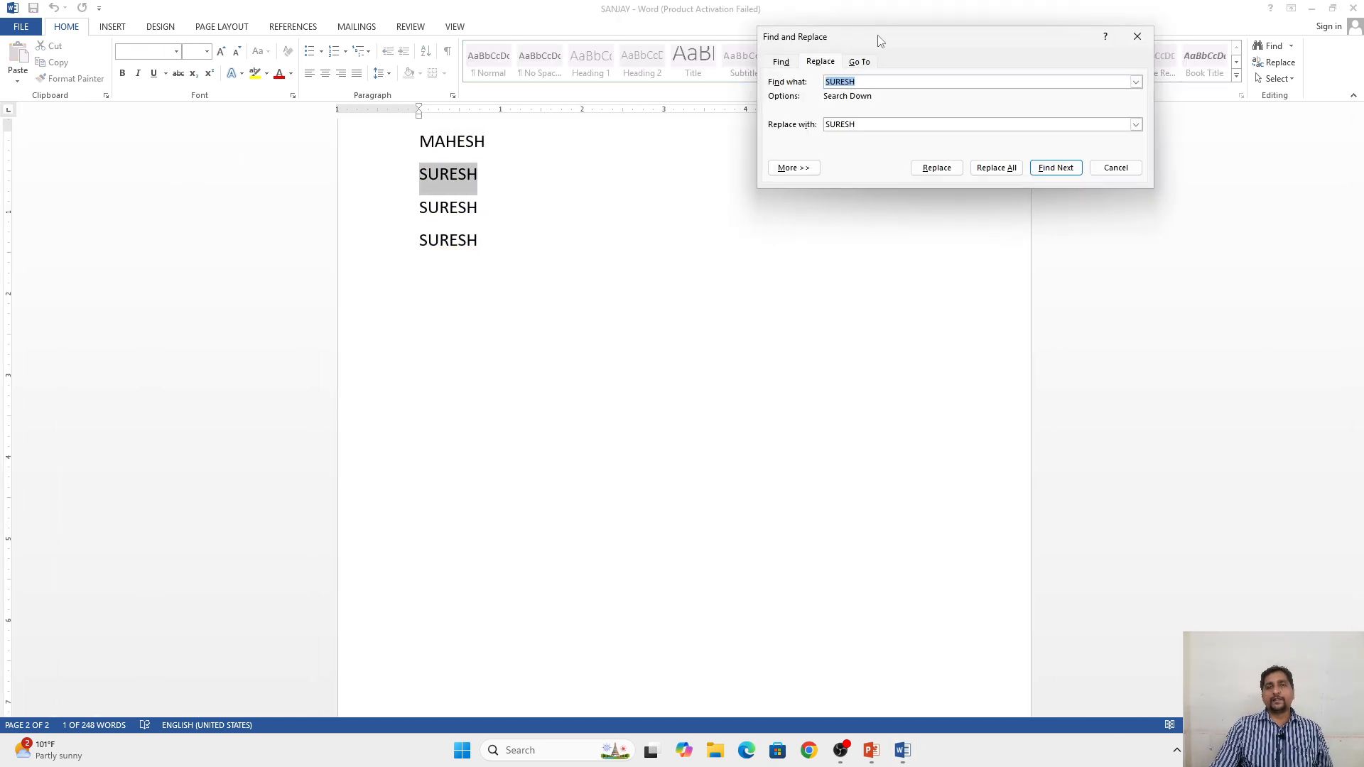
pyautogui.moveTo(880, 36); pyautogui.dragTo(528, 388)
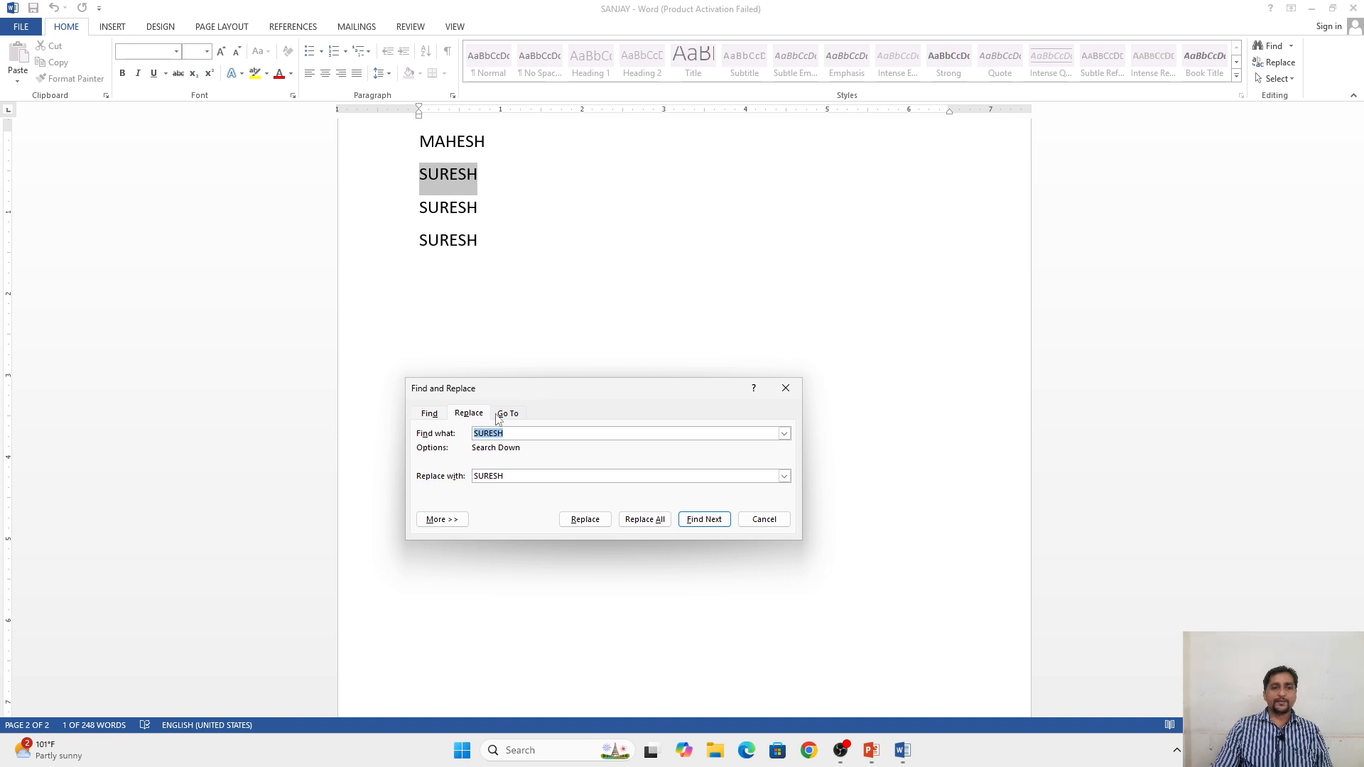
pyautogui.click(504, 417)
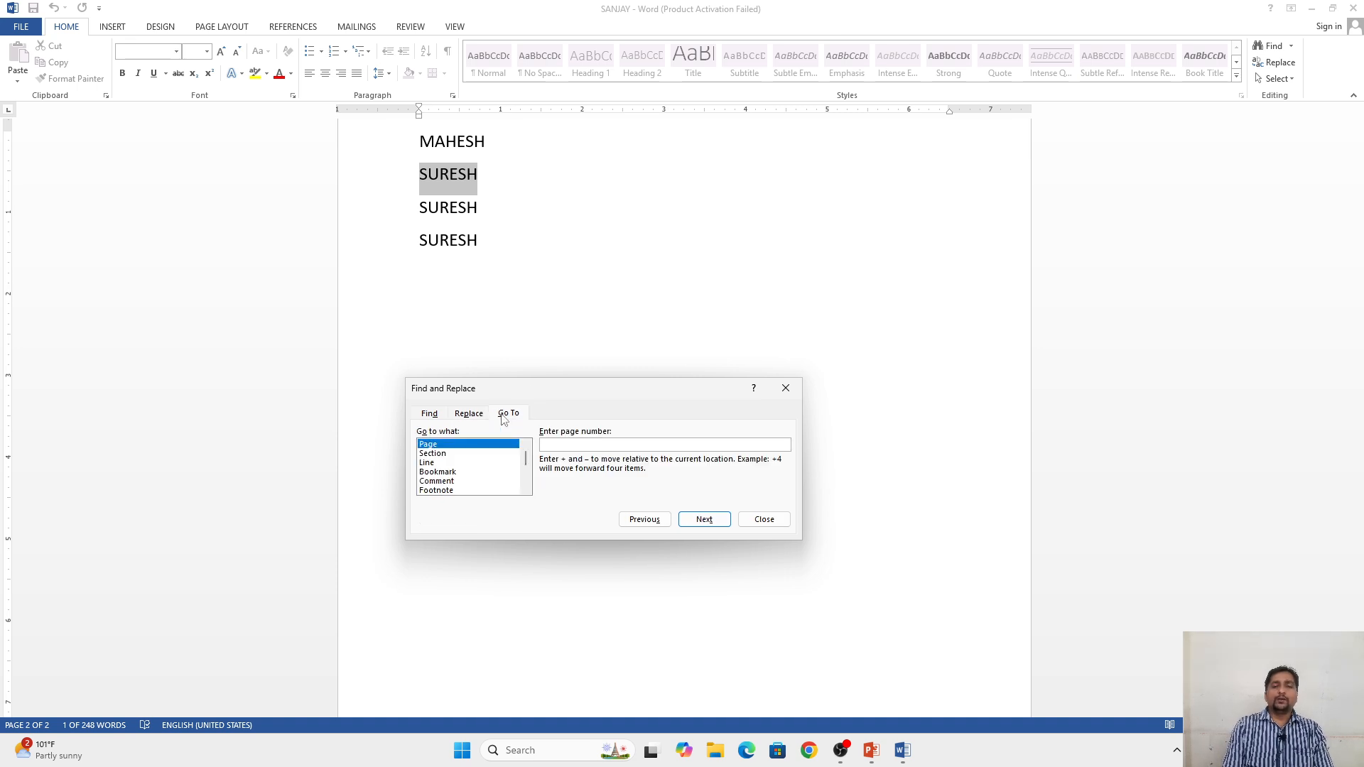
pyautogui.click(547, 294)
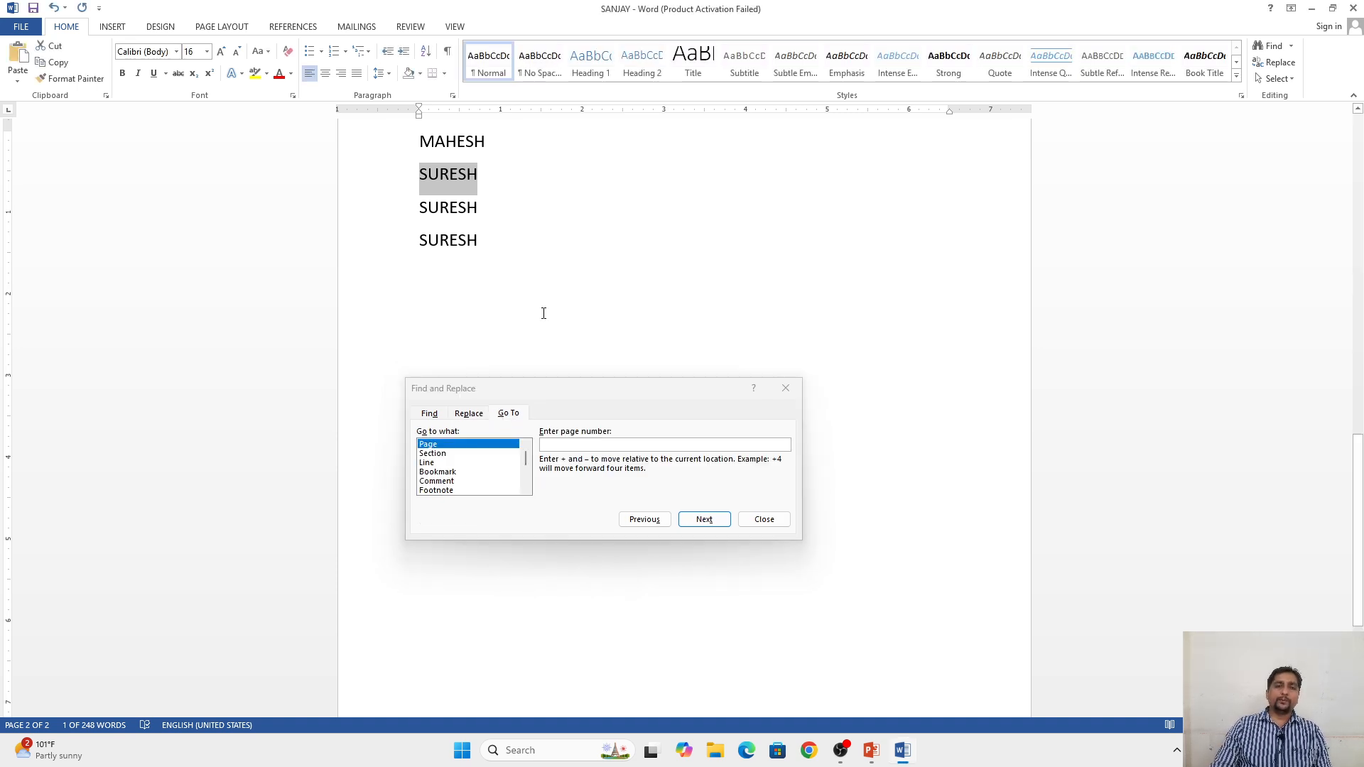
pyautogui.click(427, 463)
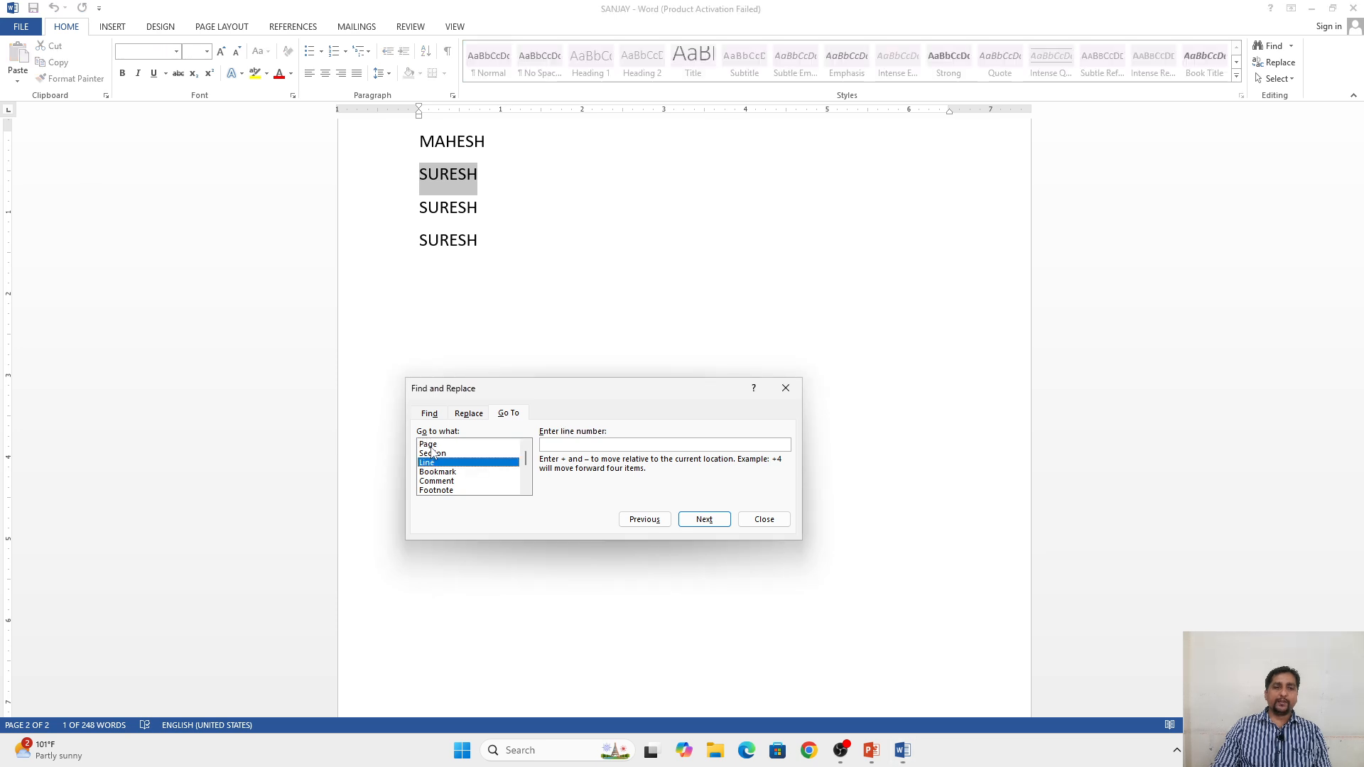
pyautogui.click(432, 445)
pyautogui.click(559, 444)
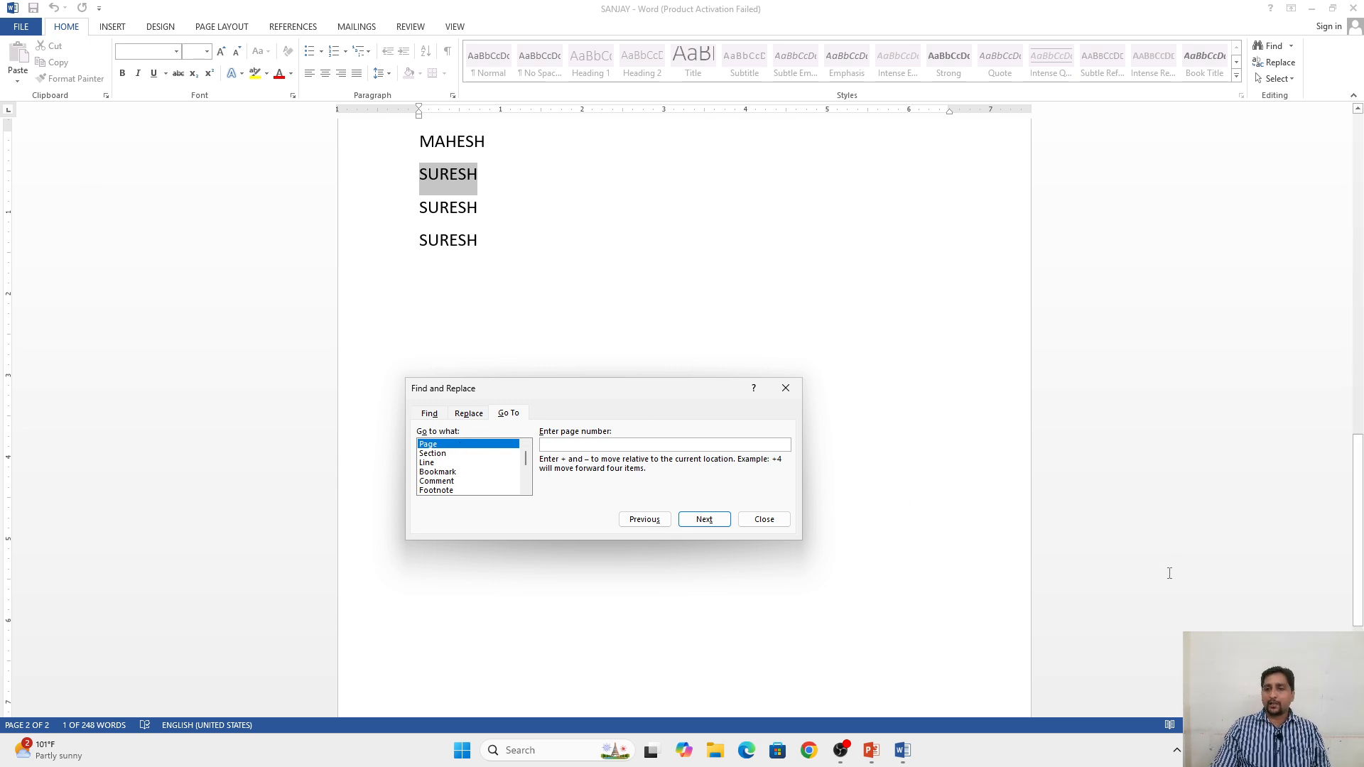
# Step: Place the cursor in the first paragraph under the COMPUTER heading and go to page 2
pyautogui.scroll(15, 1336, 529)
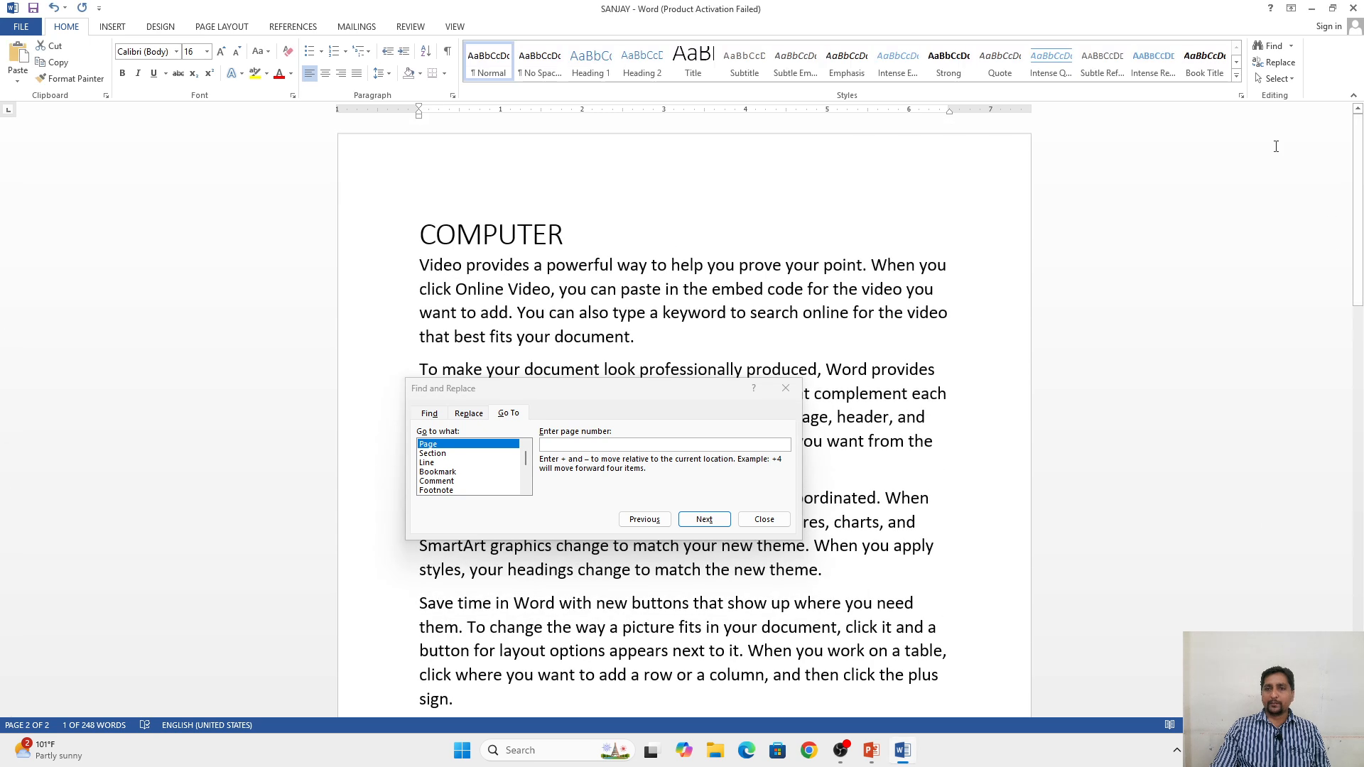
pyautogui.click(638, 313)
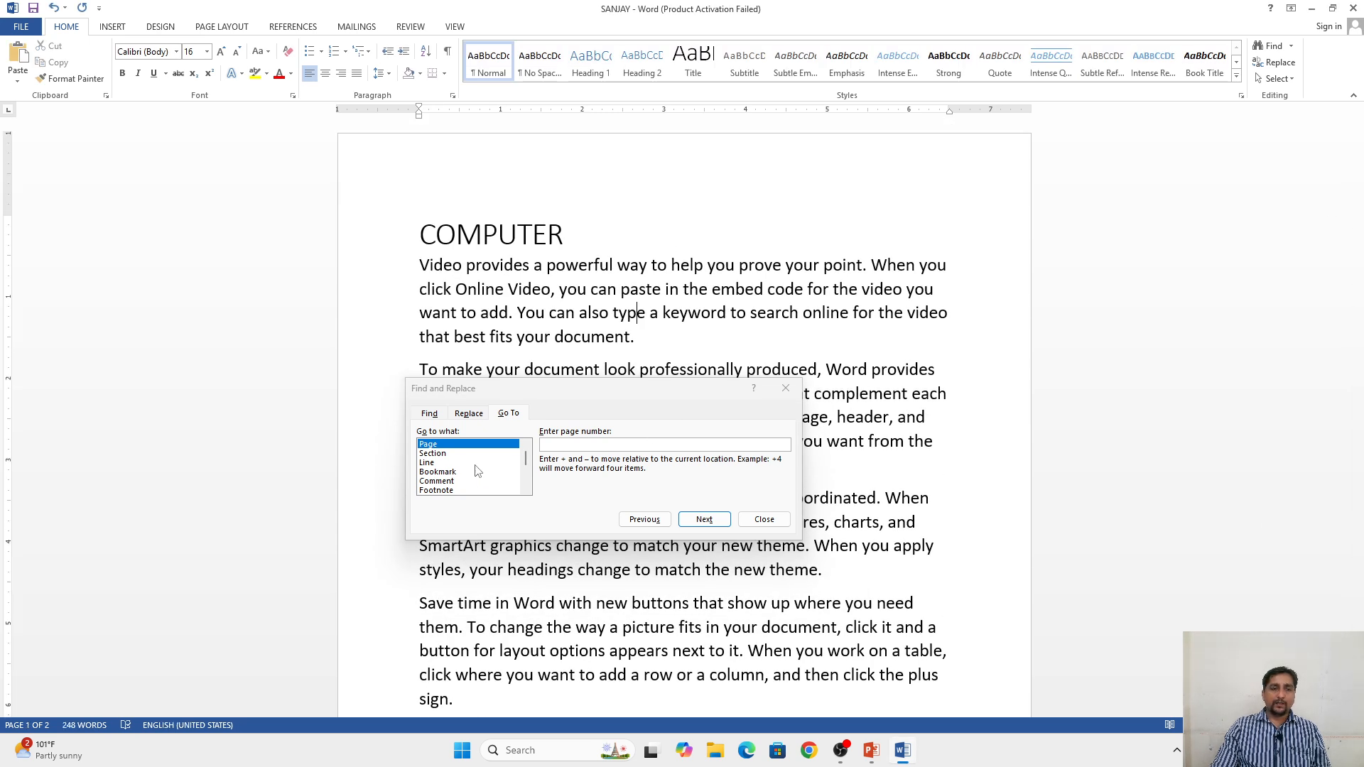
pyautogui.click(566, 443)
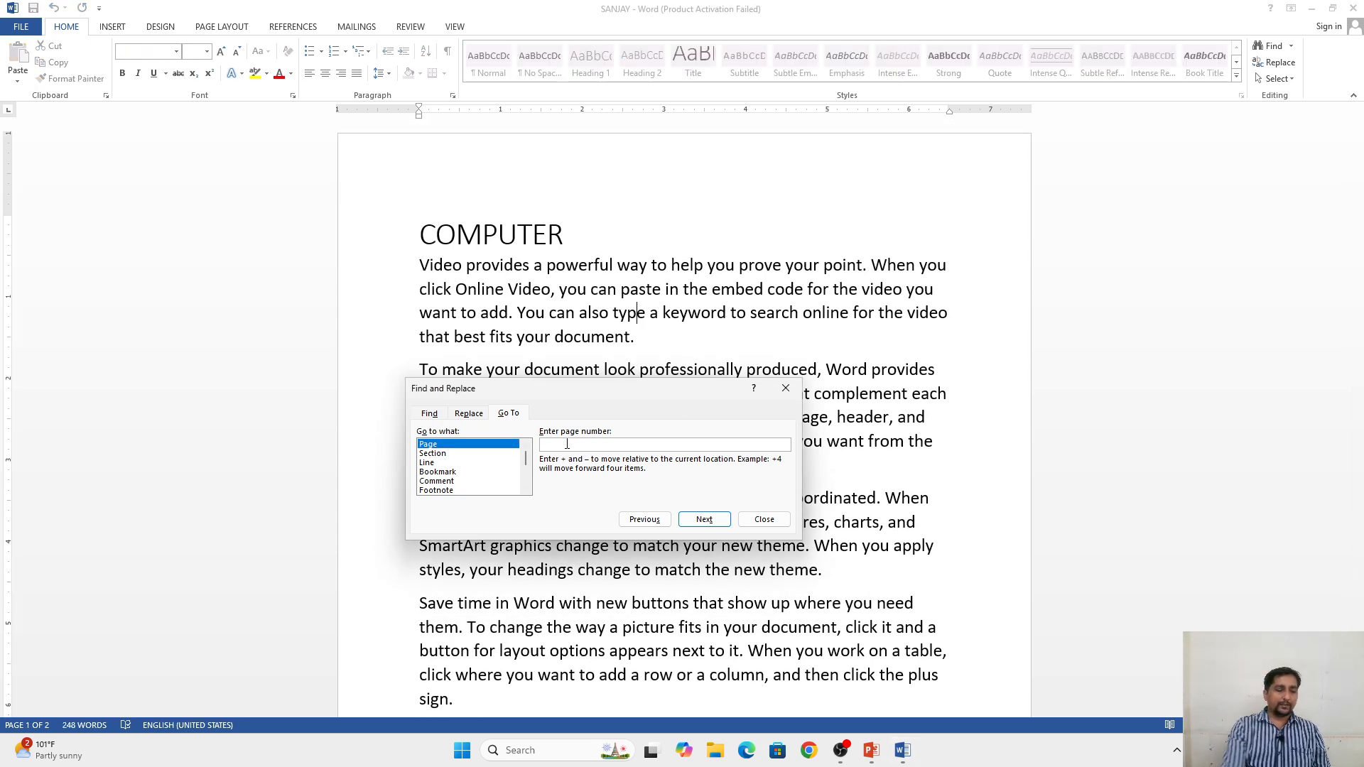
pyautogui.write('2')
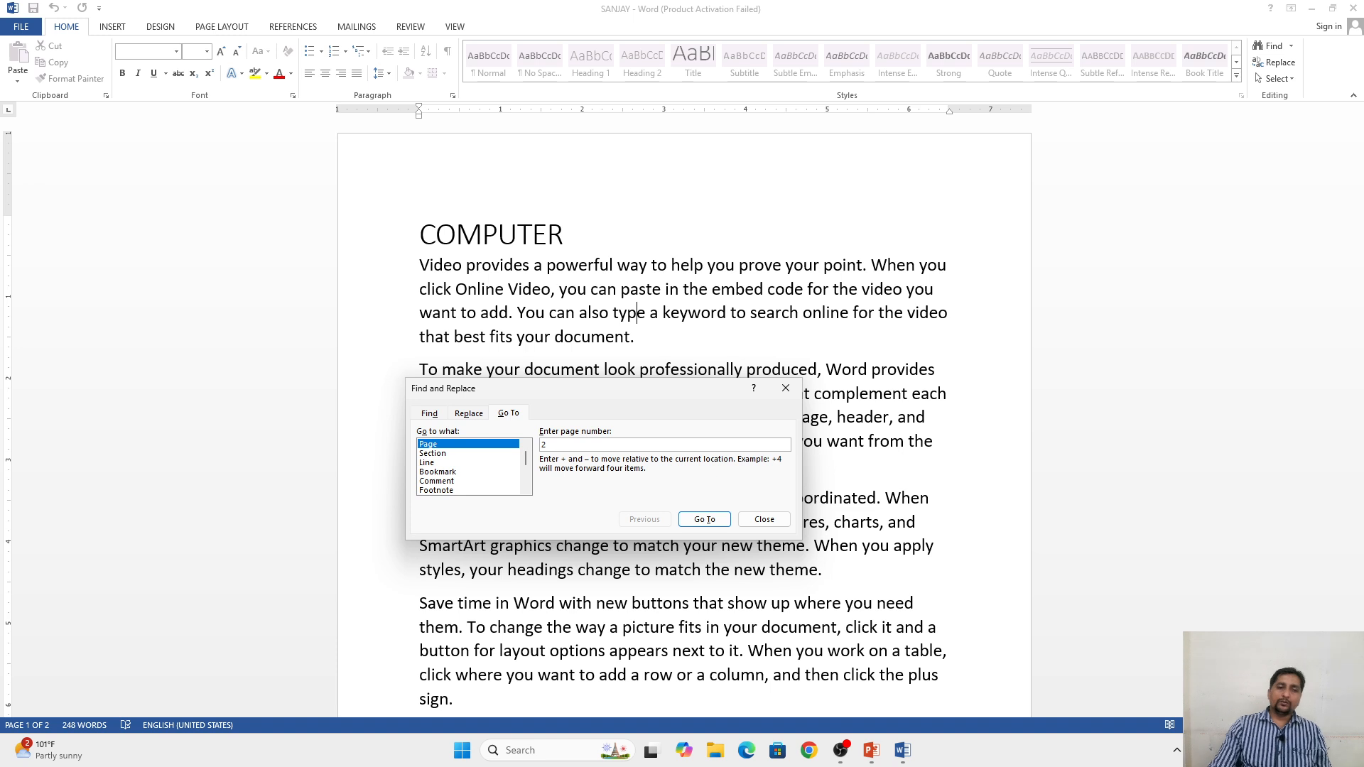
pyautogui.click(704, 520)
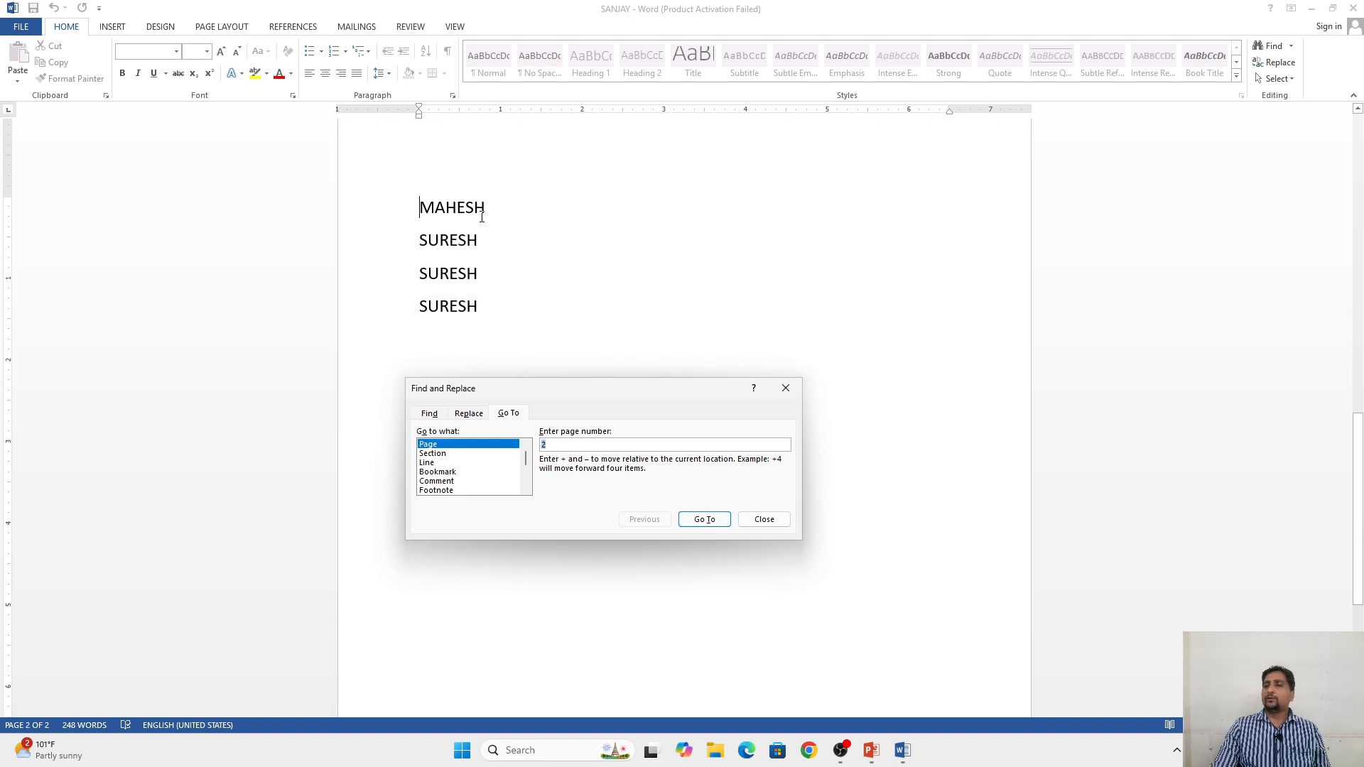
# Step: Go to line 3 of the document using the Line target and close the dialog
pyautogui.click(430, 462)
pyautogui.click(564, 445)
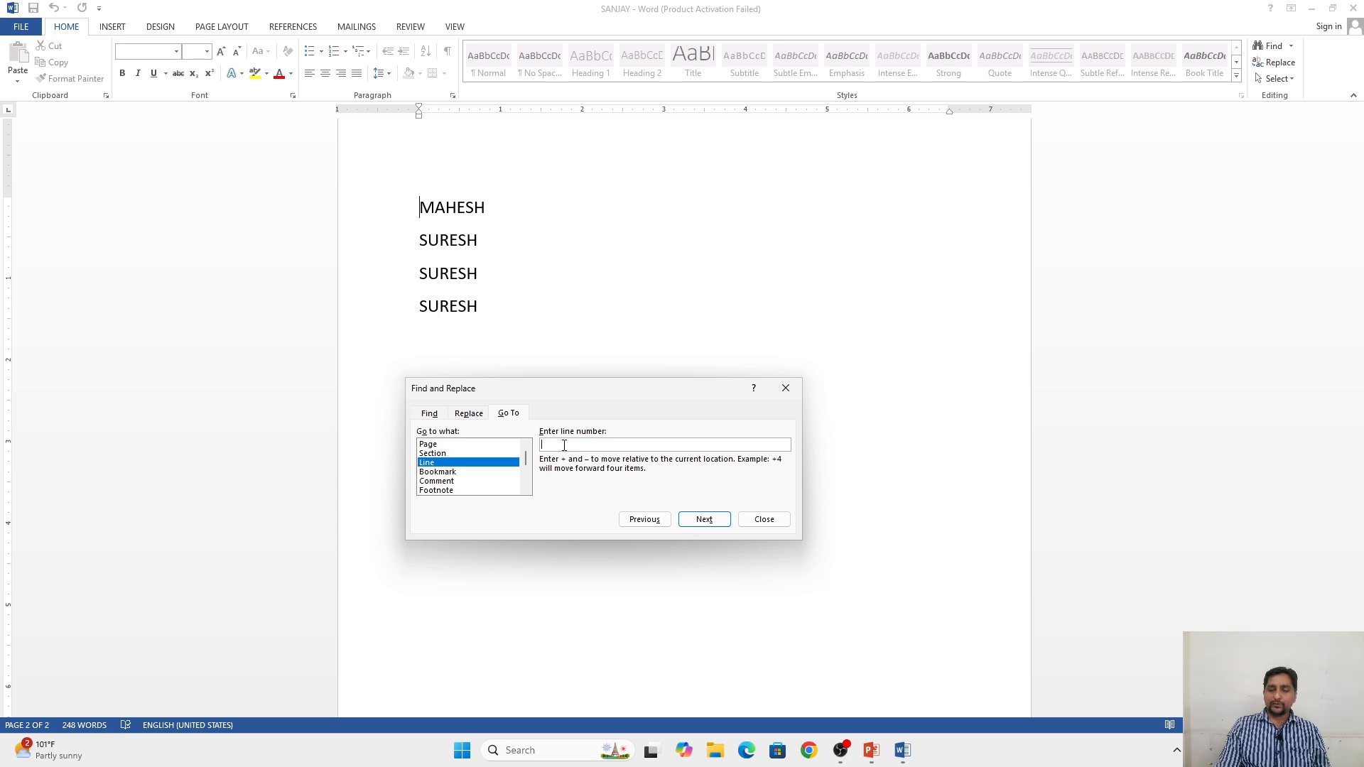
pyautogui.write('3')
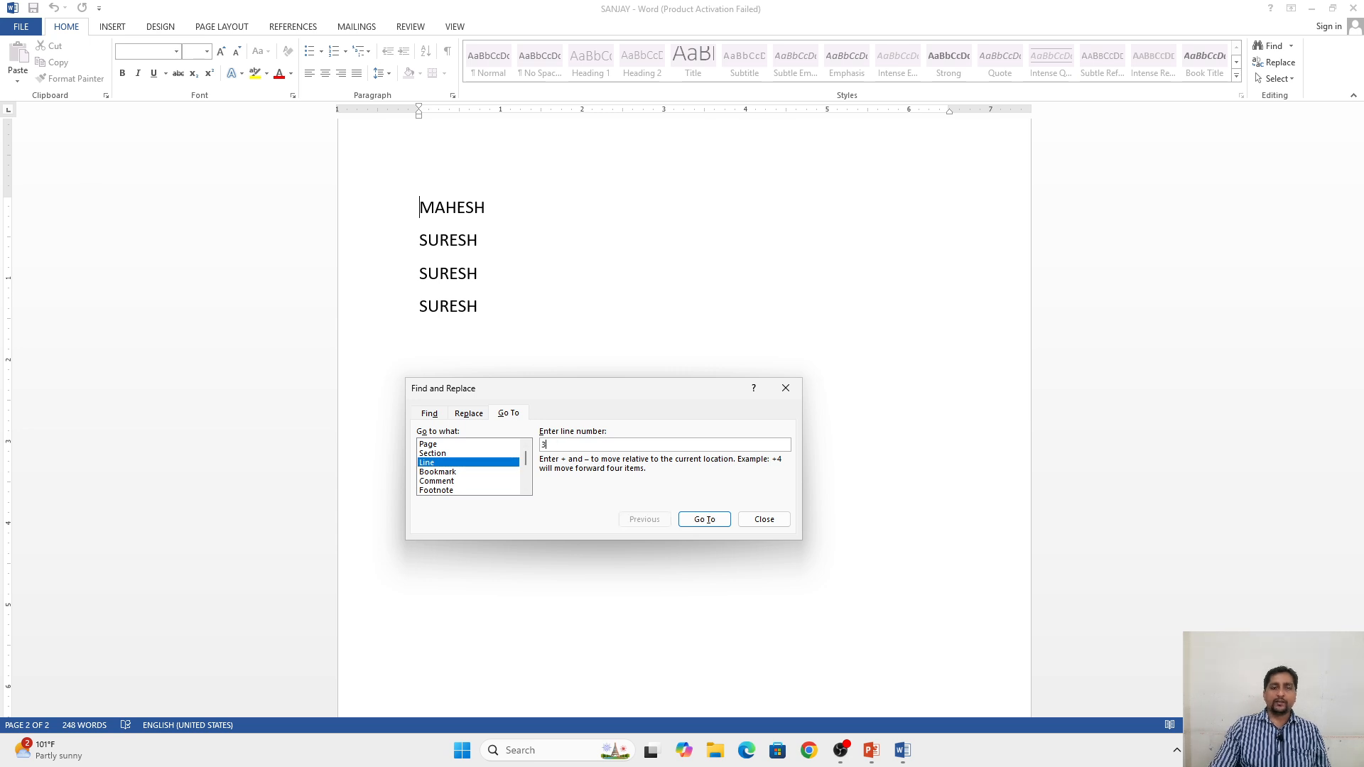
pyautogui.click(704, 520)
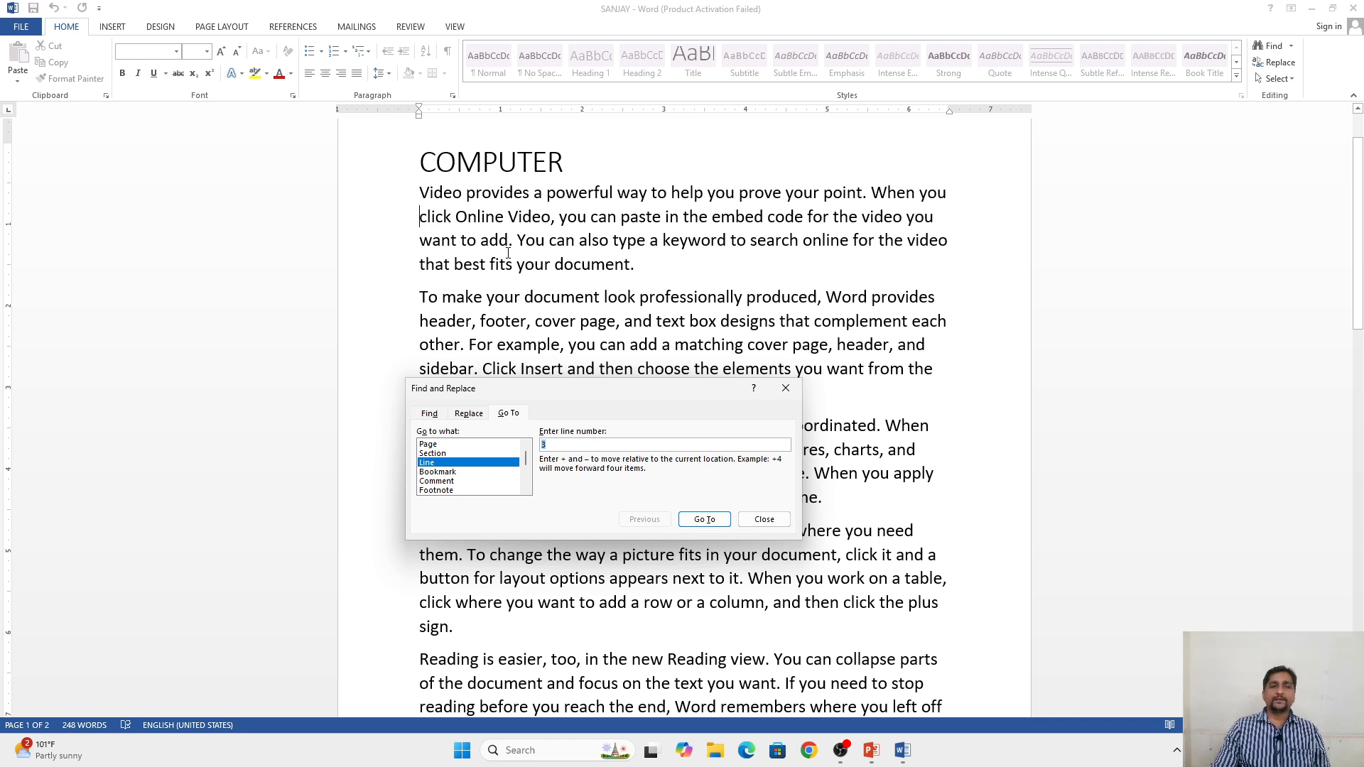
pyautogui.click(448, 216)
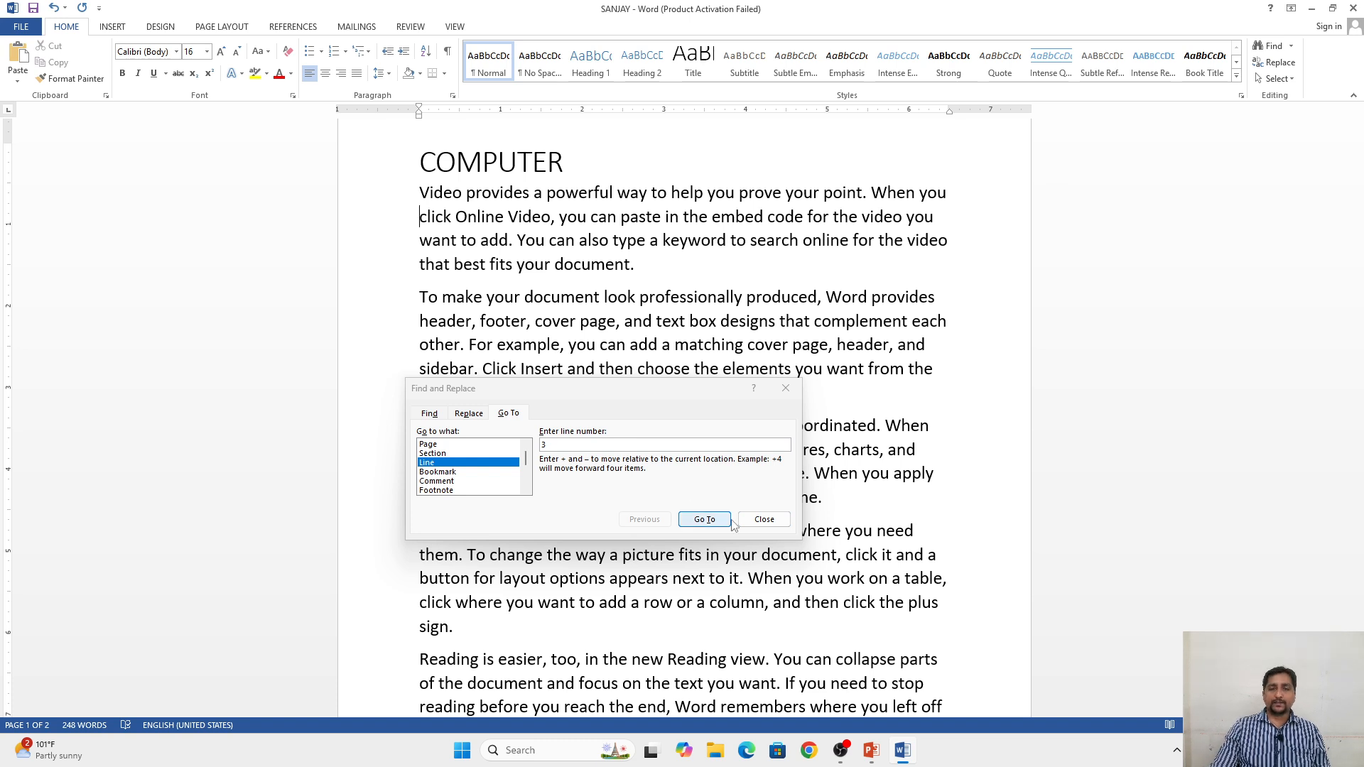
pyautogui.click(764, 520)
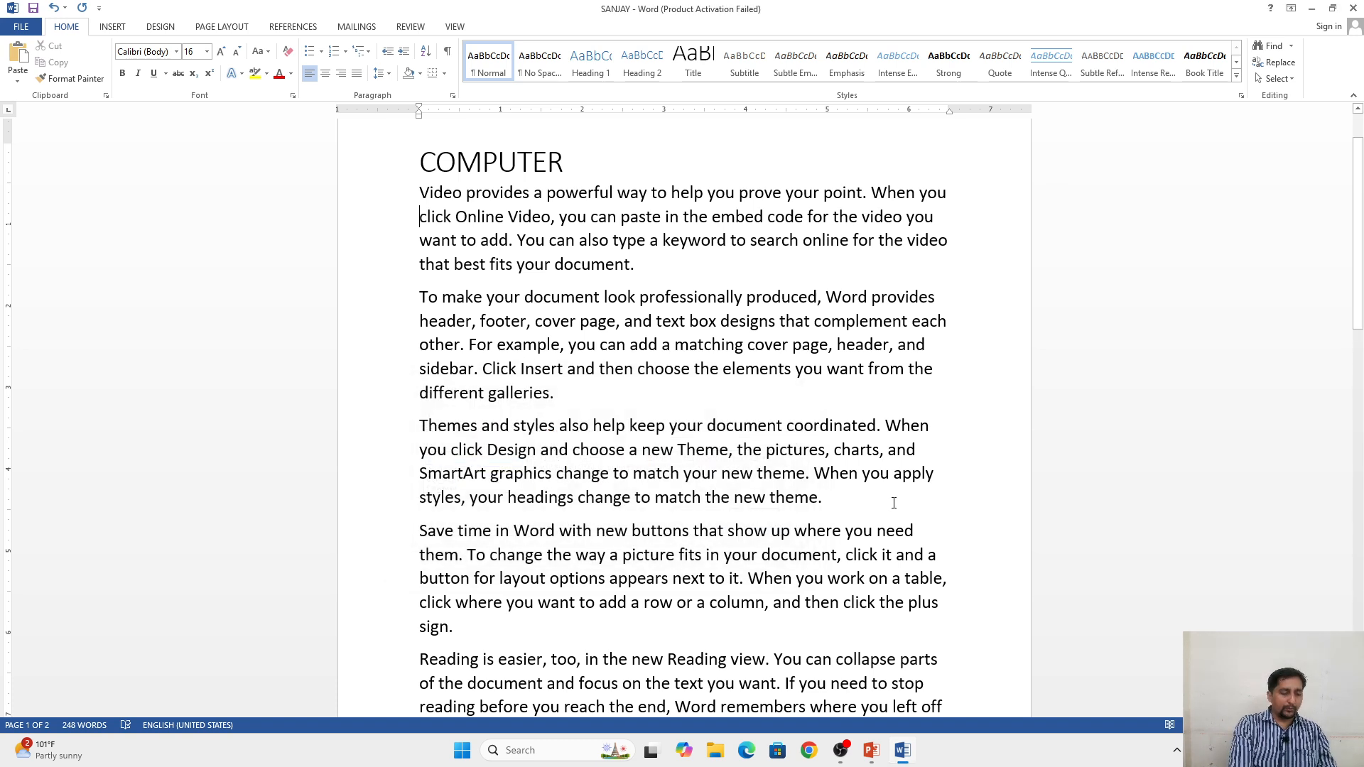
# Step: Bring up Go To directly from the document several times, closing it each time without jumping anywhere
pyautogui.hotkey('ctrl', 'g')
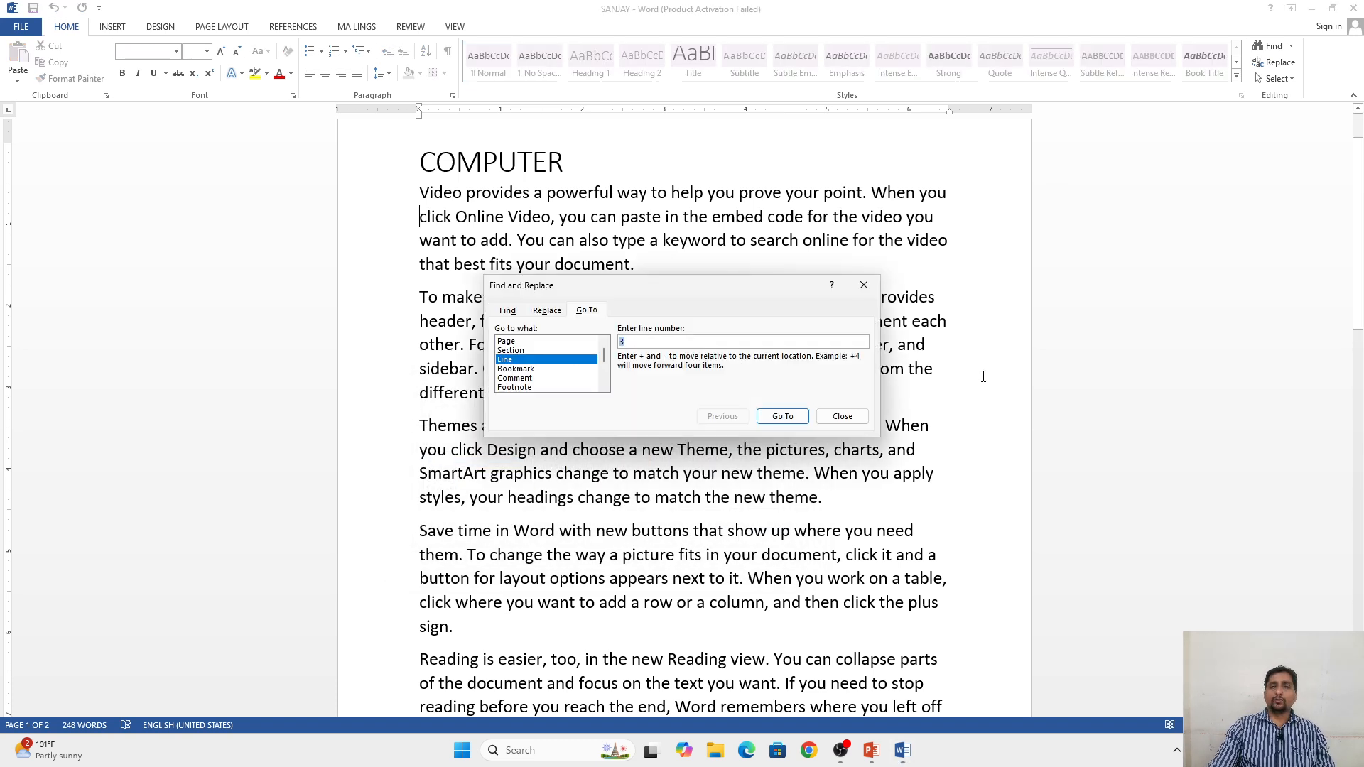
pyautogui.click(862, 285)
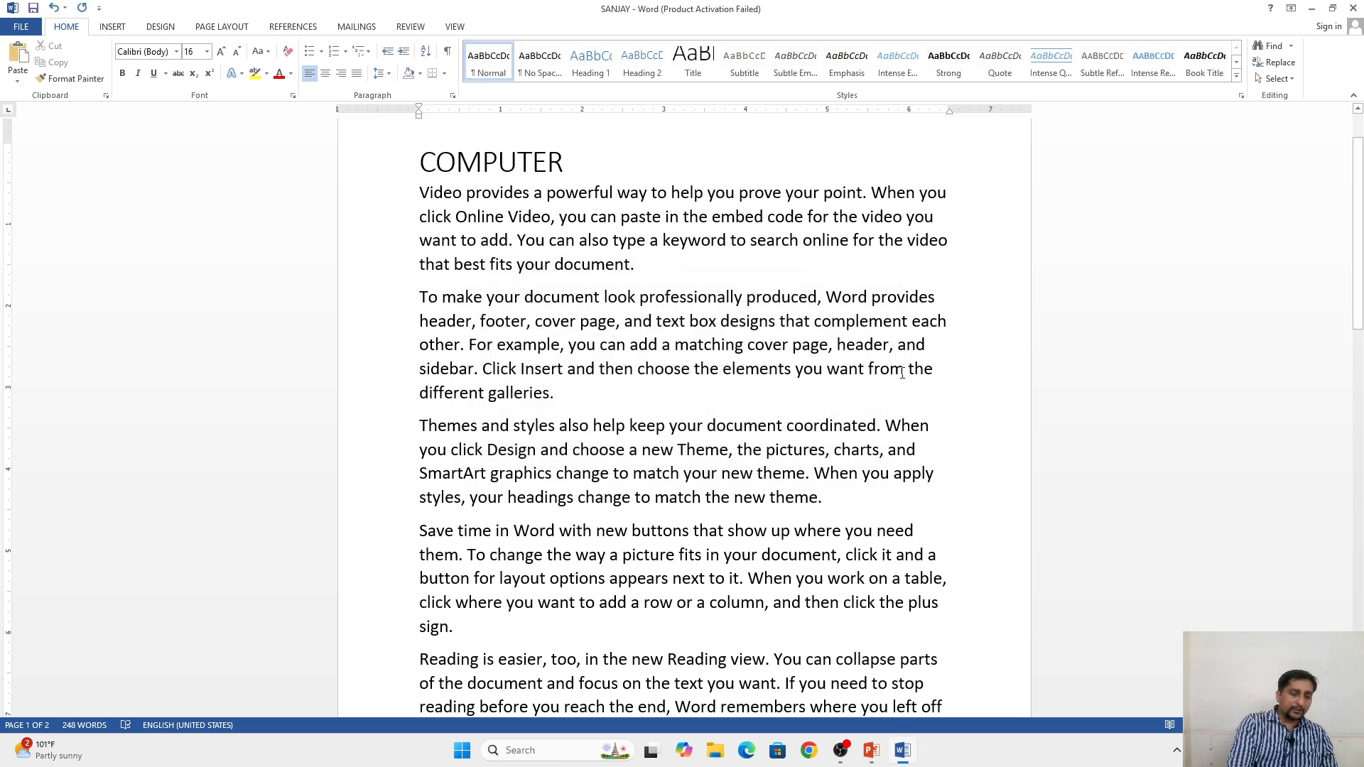
pyautogui.hotkey('ctrl', 'g')
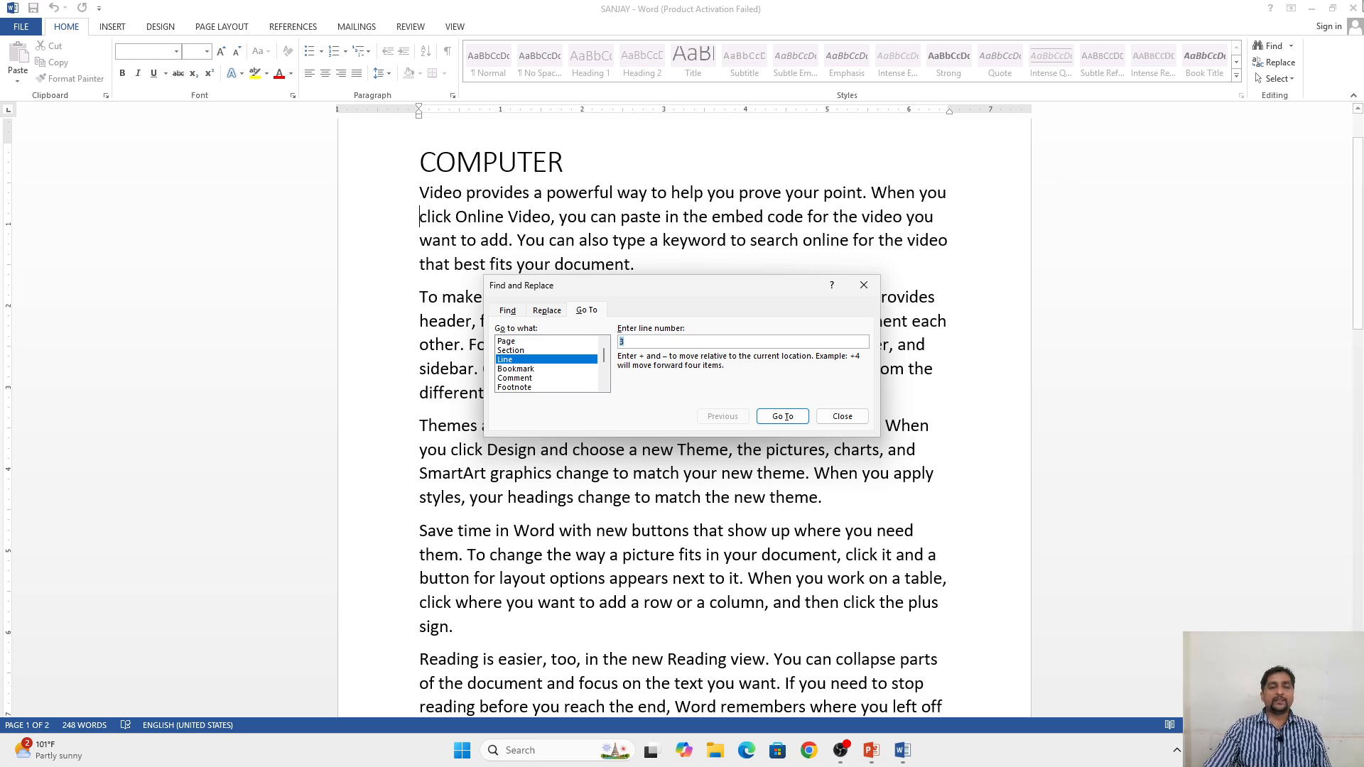
pyautogui.click(864, 285)
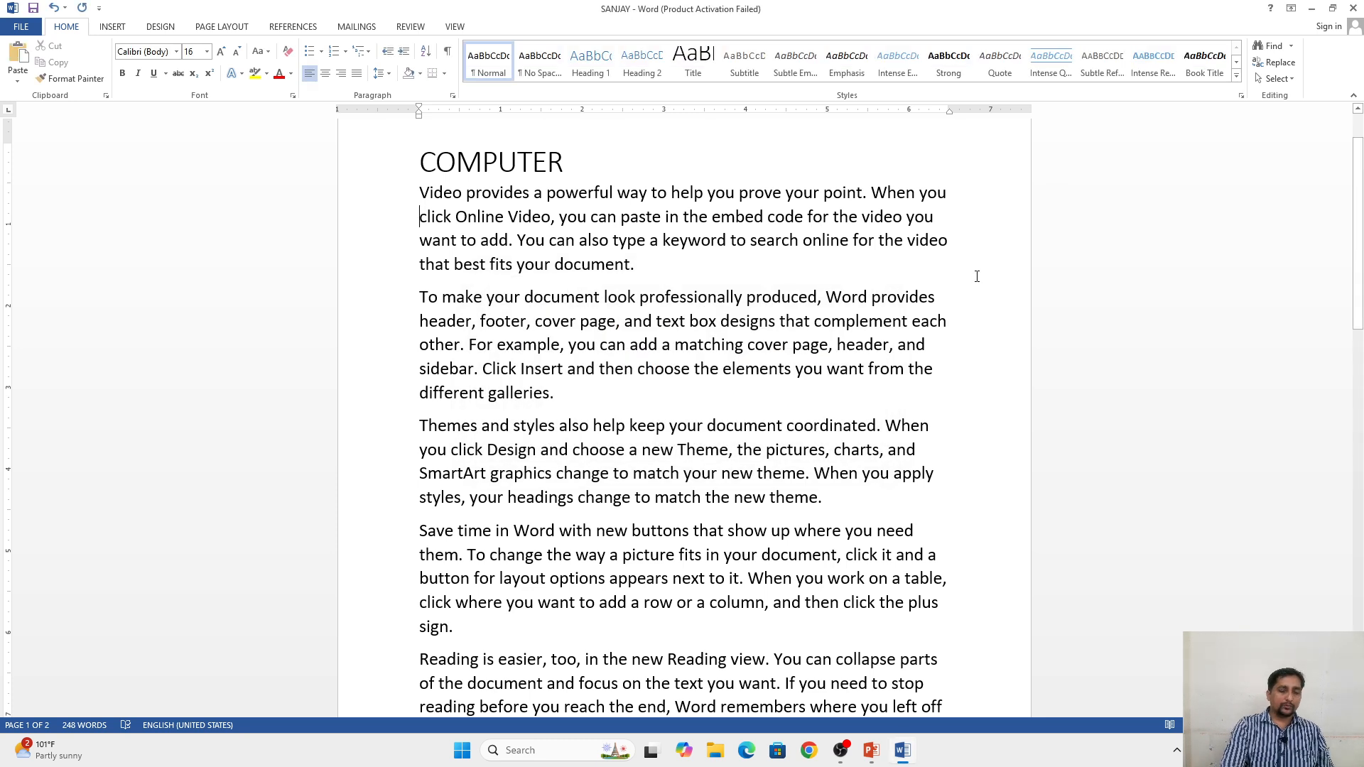
pyautogui.hotkey('ctrl', 'g')
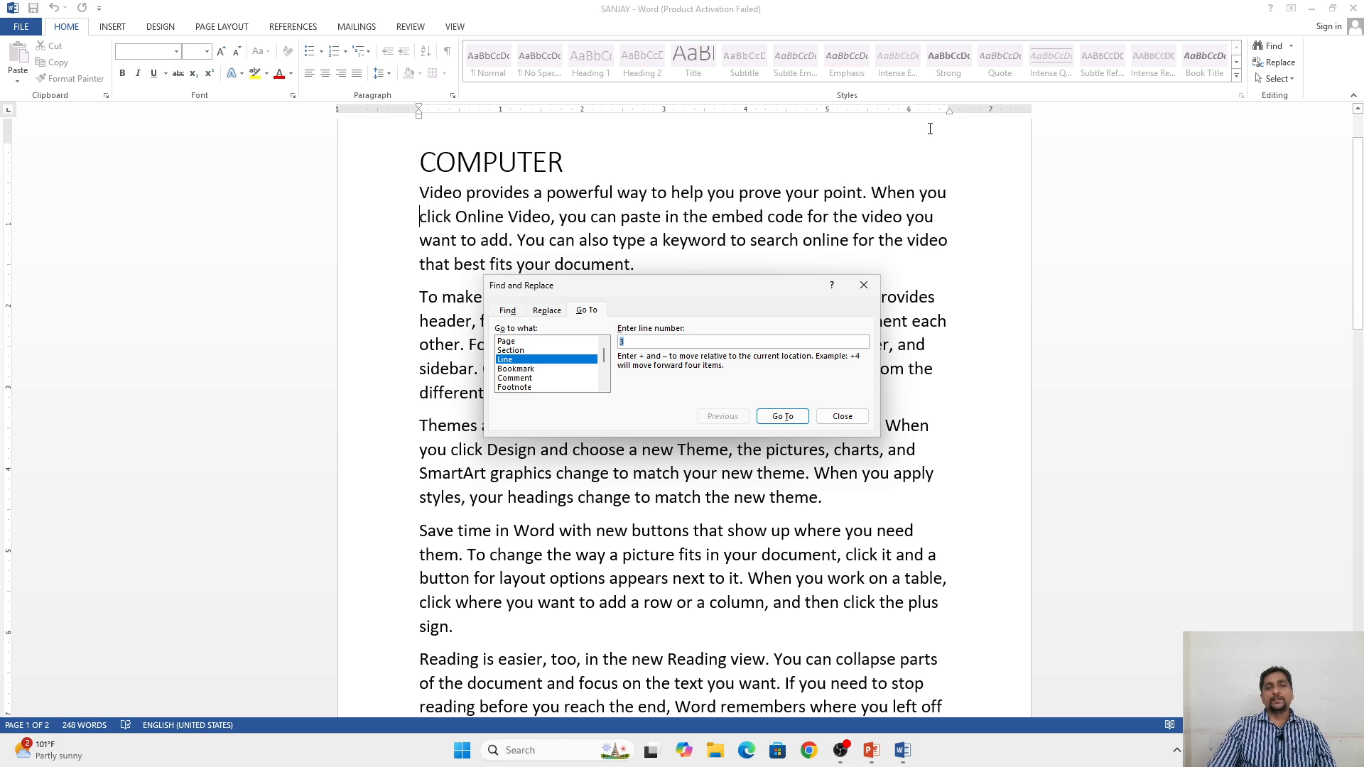
pyautogui.click(864, 285)
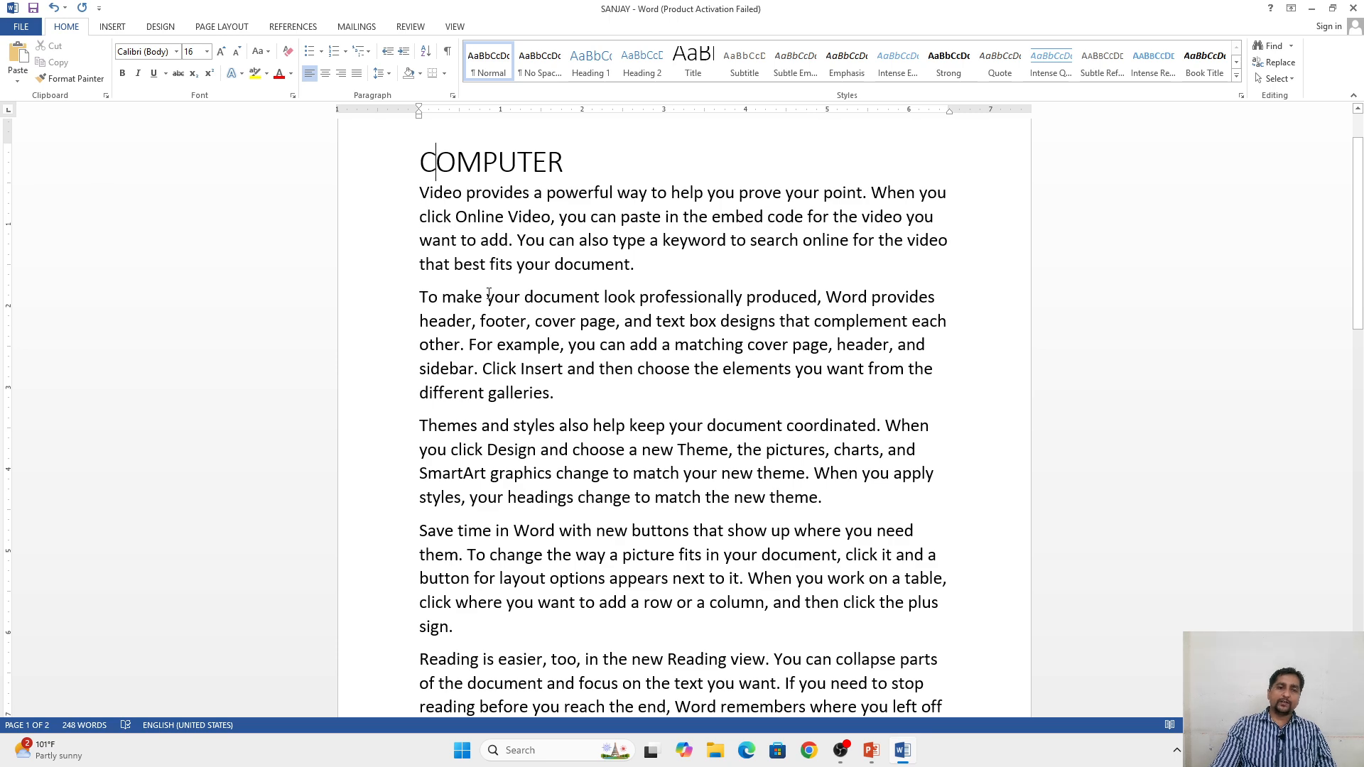
# Step: Select text downward from the COMPUTER heading, select the entire document instead, and deselect it at the end of the heading
pyautogui.moveTo(419, 160); pyautogui.dragTo(670, 714)
pyautogui.click(618, 419)
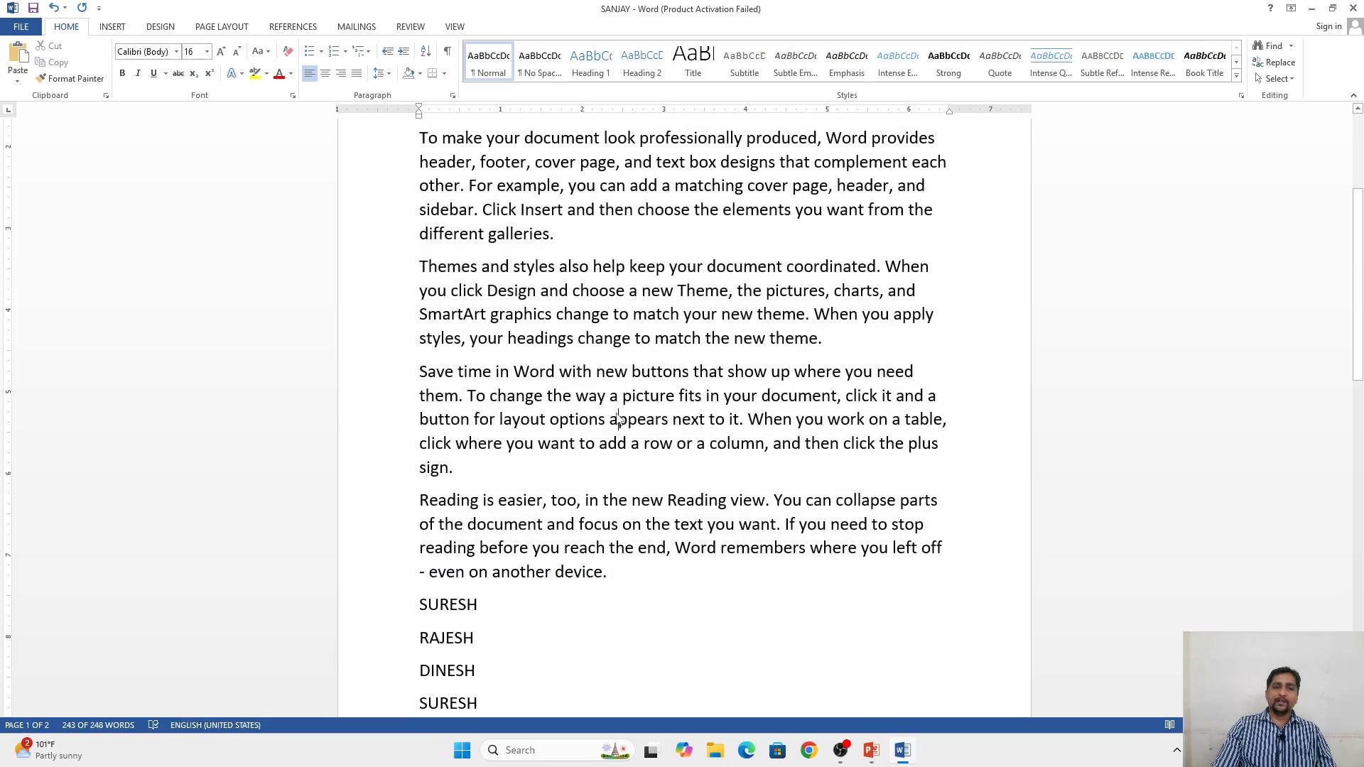
pyautogui.hotkey('ctrl', 'a')
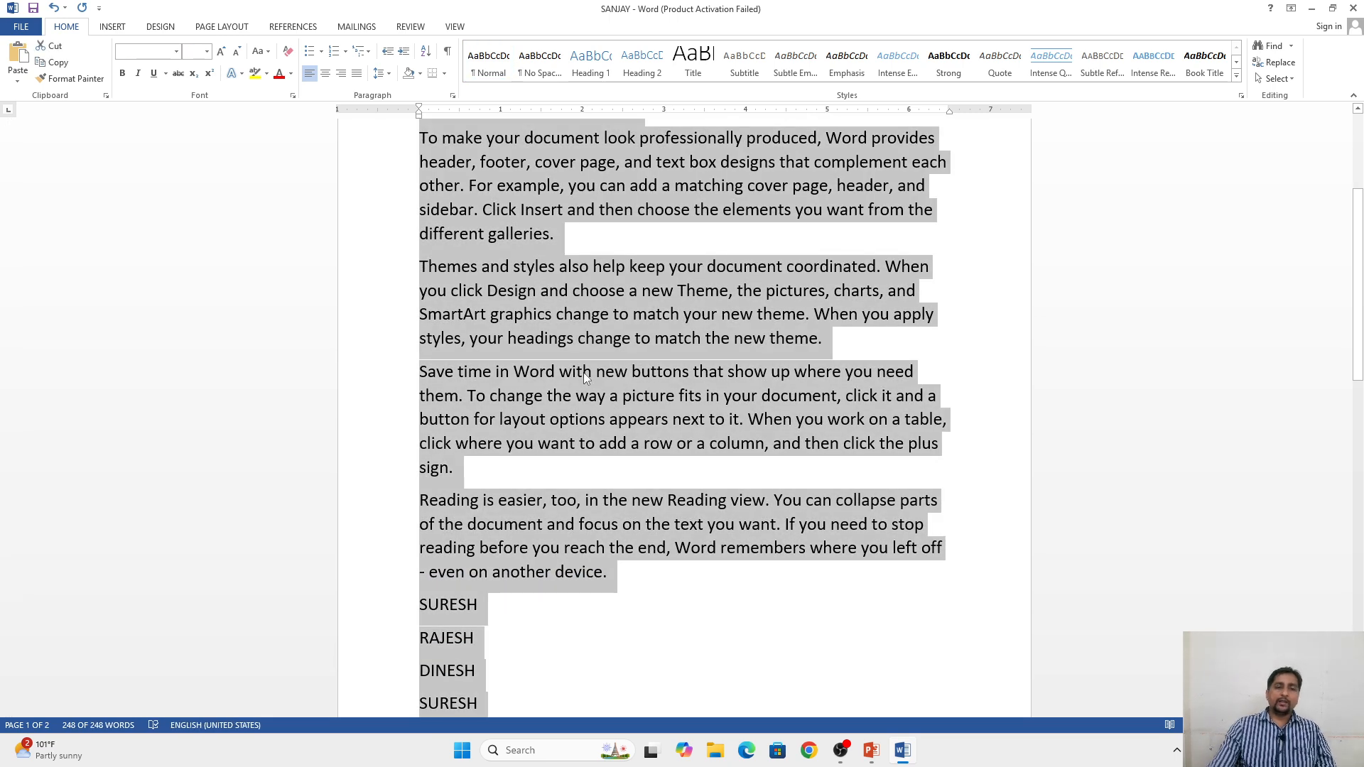
pyautogui.scroll(3, 547, 352)
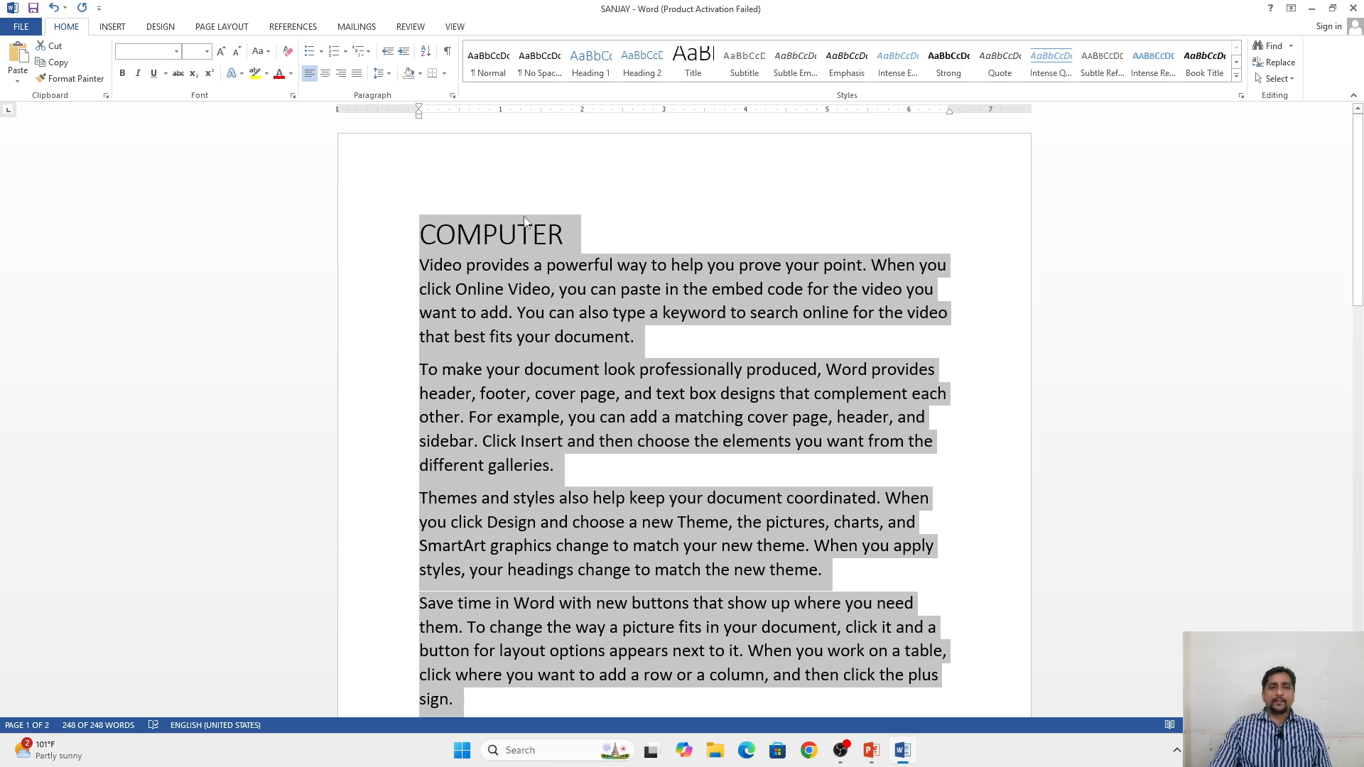
pyautogui.click(582, 239)
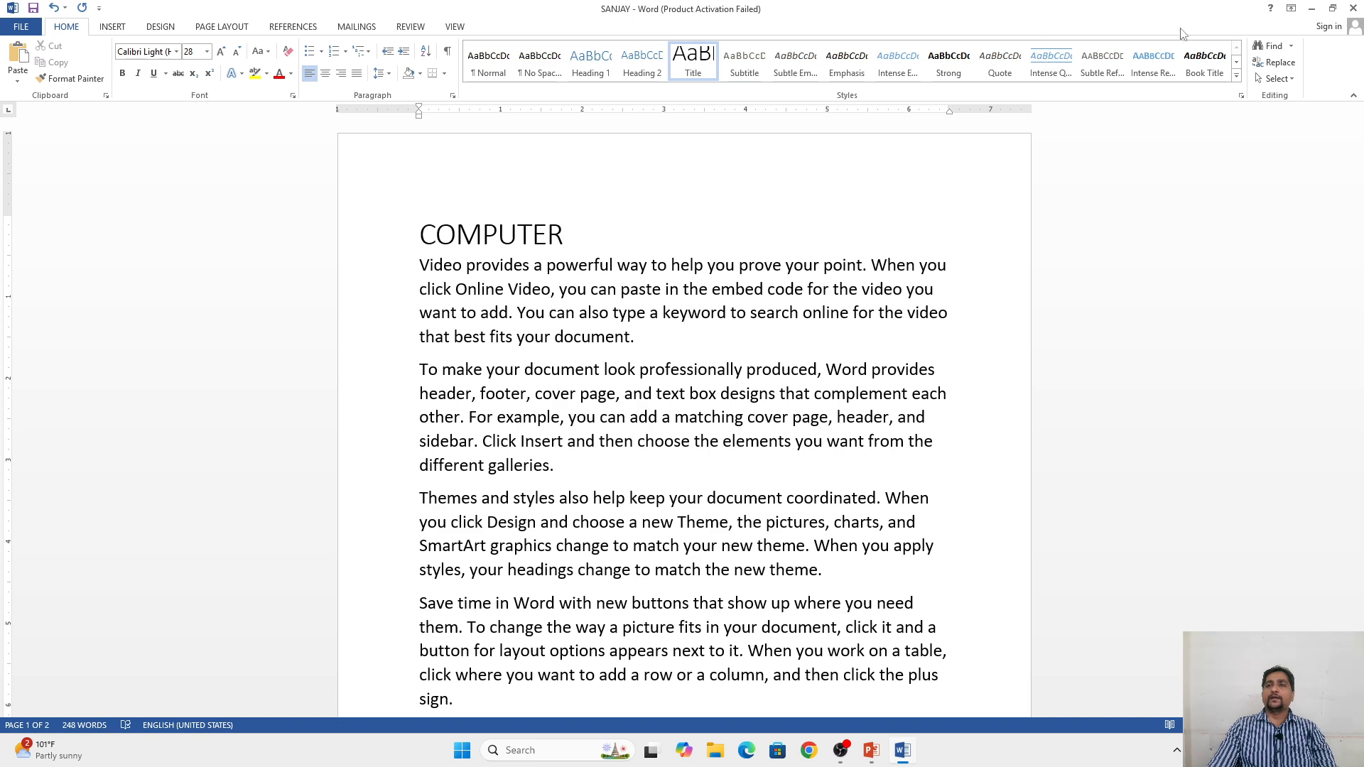
# Step: Close the document without saving its changes and switch to OBS
pyautogui.click(1353, 7)
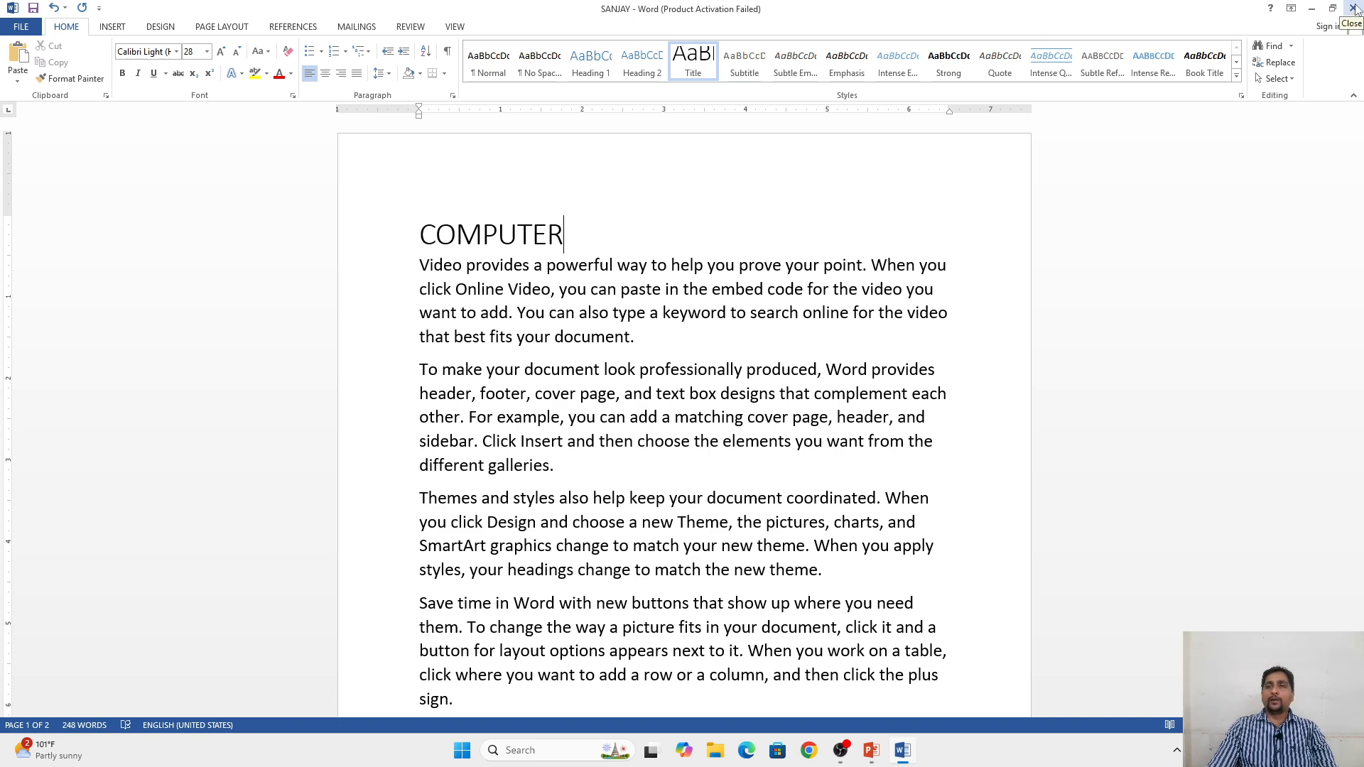
pyautogui.click(681, 401)
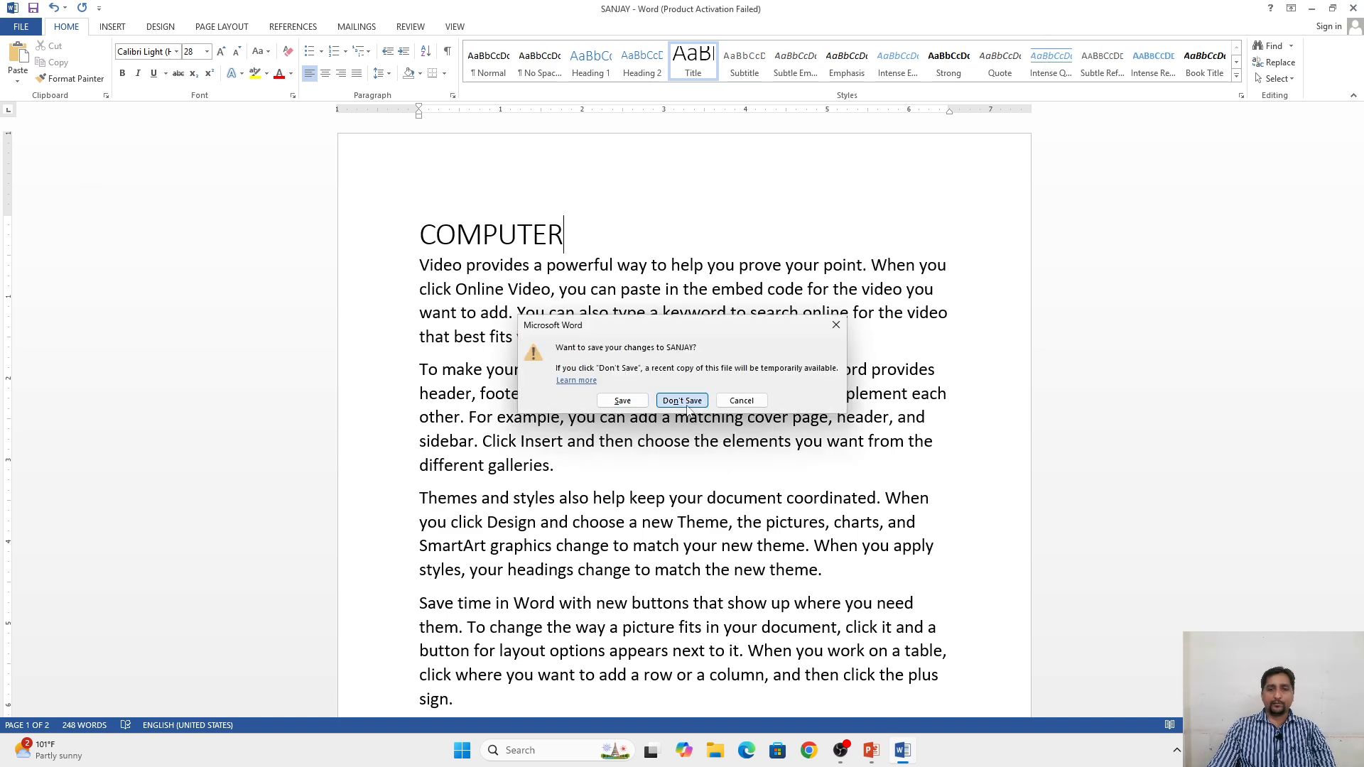
pyautogui.click(856, 750)
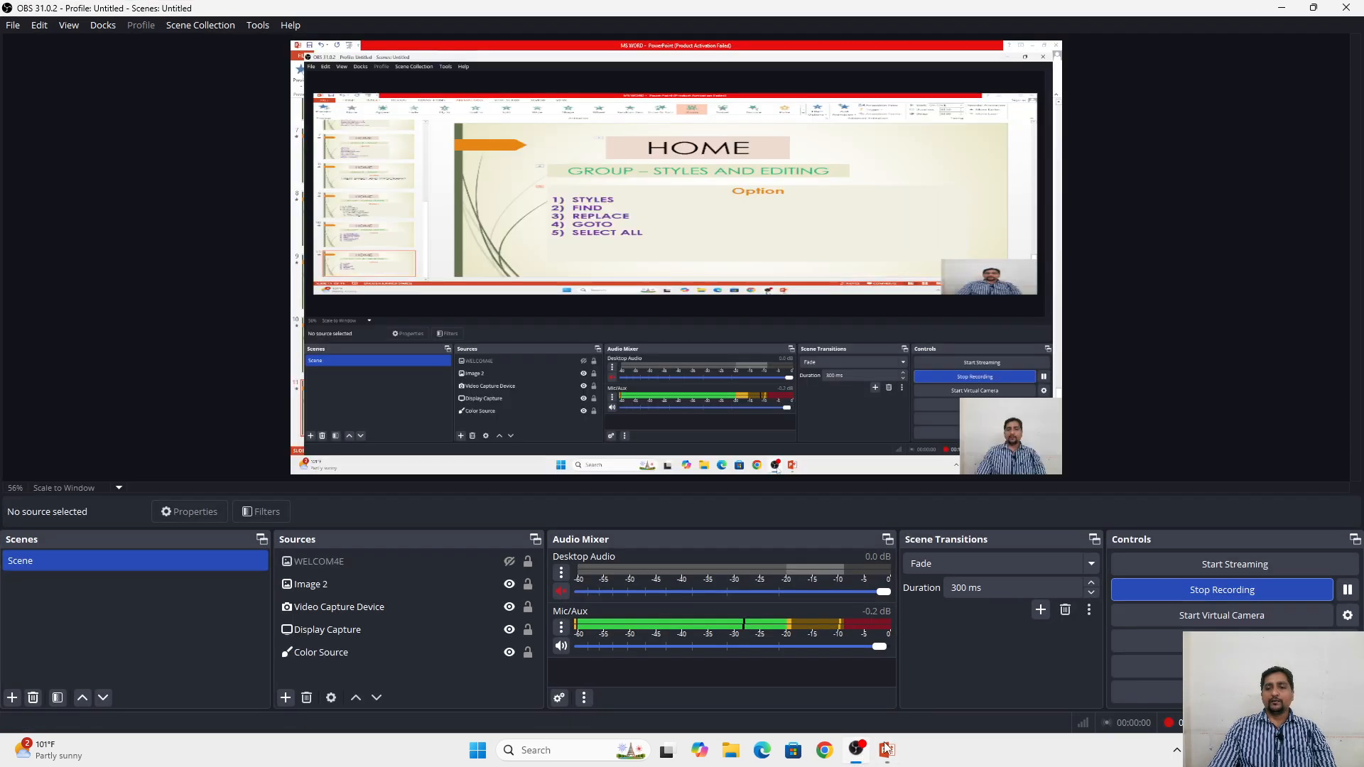